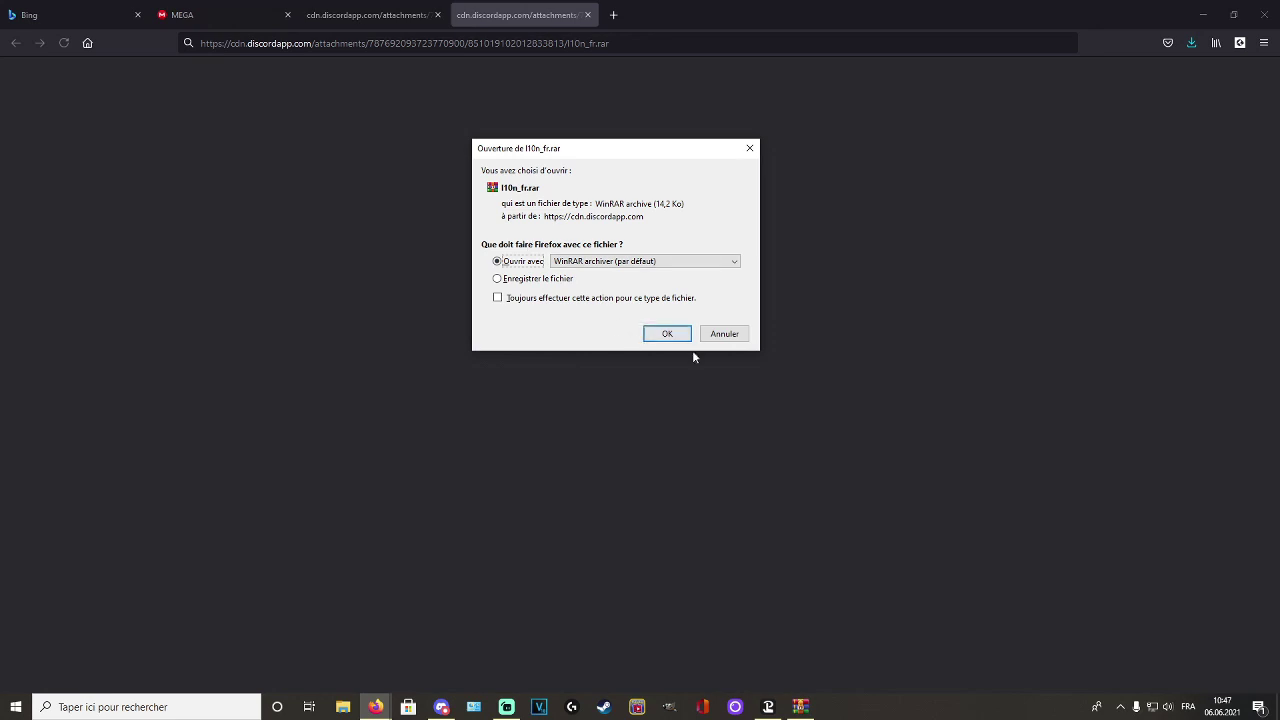
- Open the downloaded l10n_fr.rar in WinRAR, dismiss the licence reminder and minimize the archive window
{"action": "left_click", "coordinate": [664, 334]}
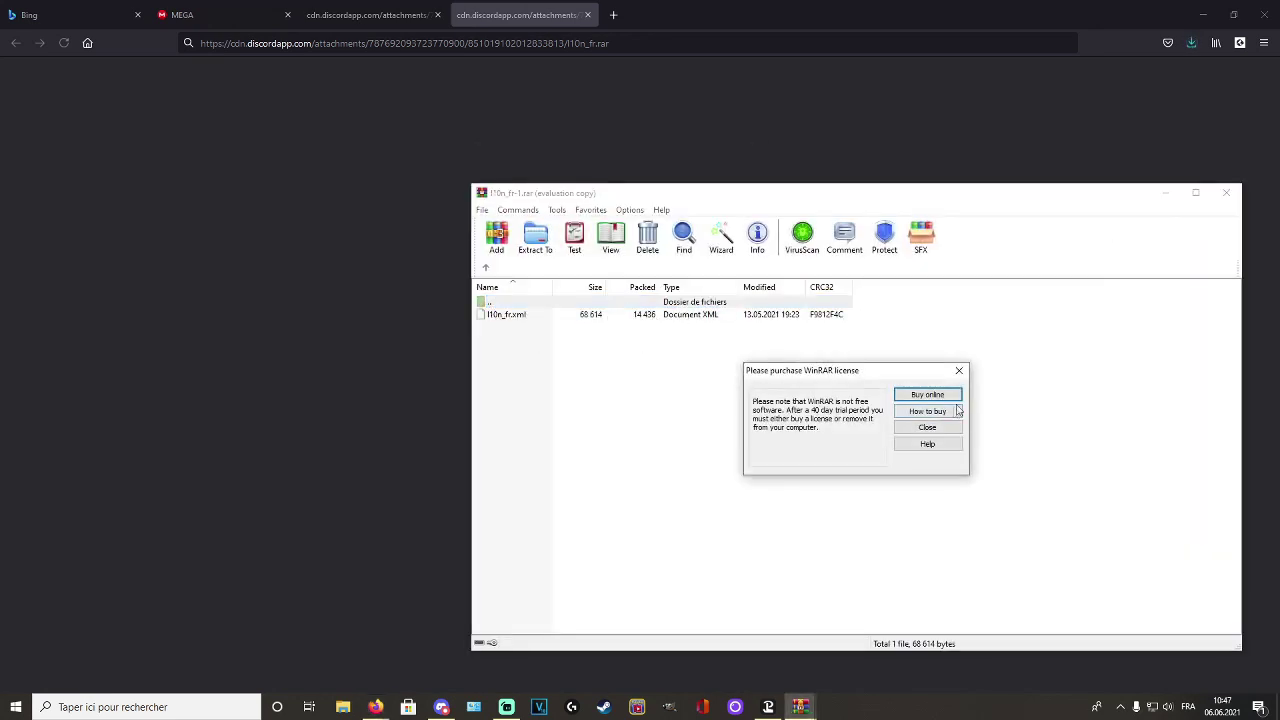
{"action": "left_click", "coordinate": [927, 428]}
{"action": "left_click", "coordinate": [1165, 192]}
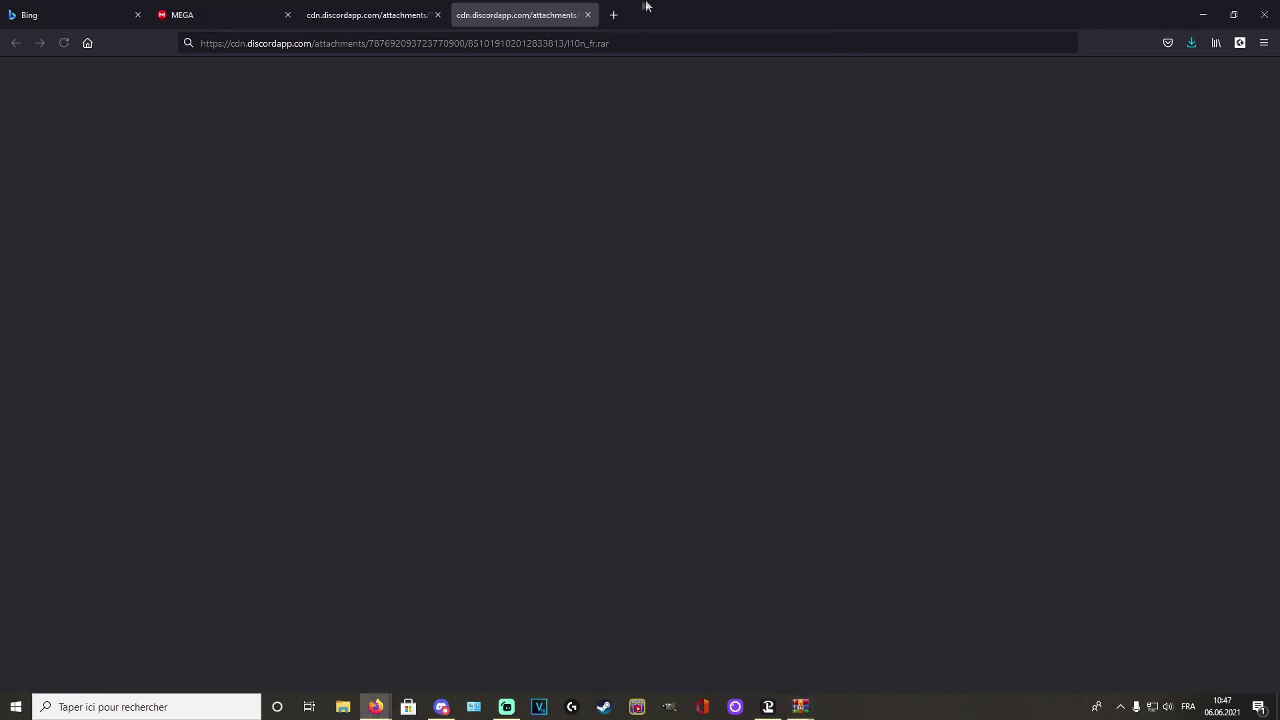
- Close the two Discord attachment tabs and minimize the browser
{"action": "left_click", "coordinate": [589, 15]}
{"action": "left_click", "coordinate": [437, 15]}
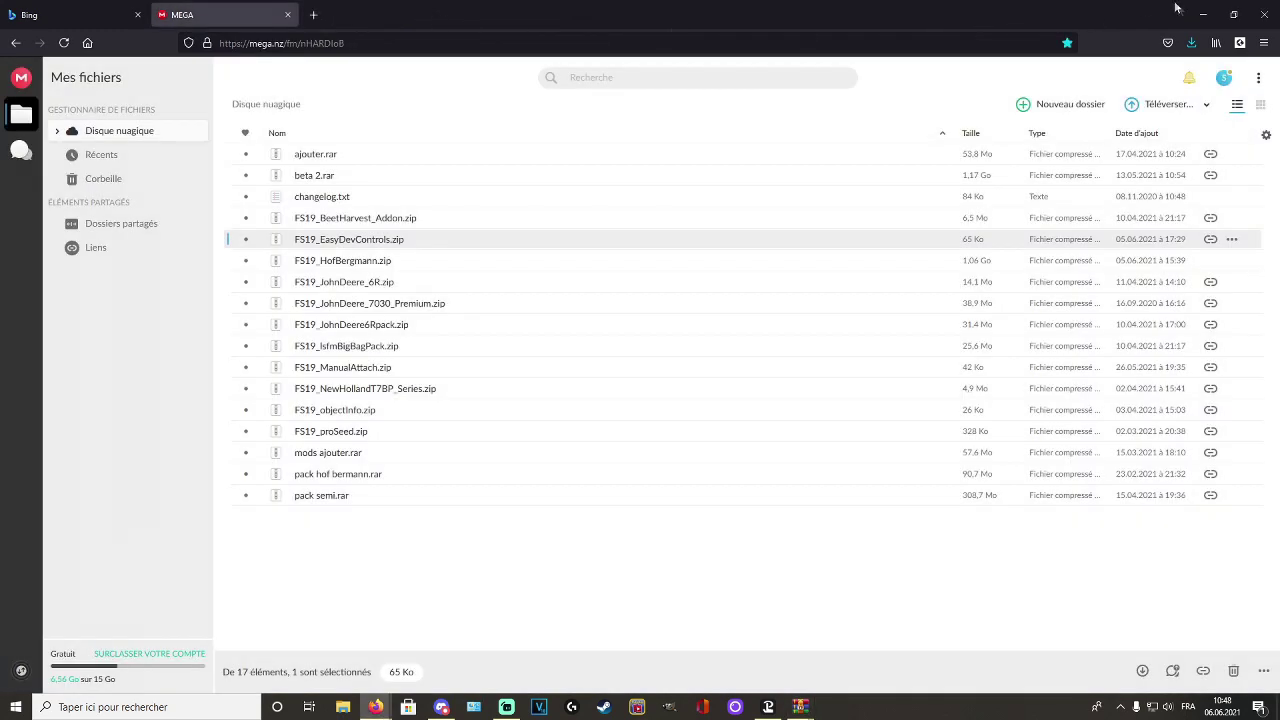
{"action": "left_click", "coordinate": [1203, 14]}
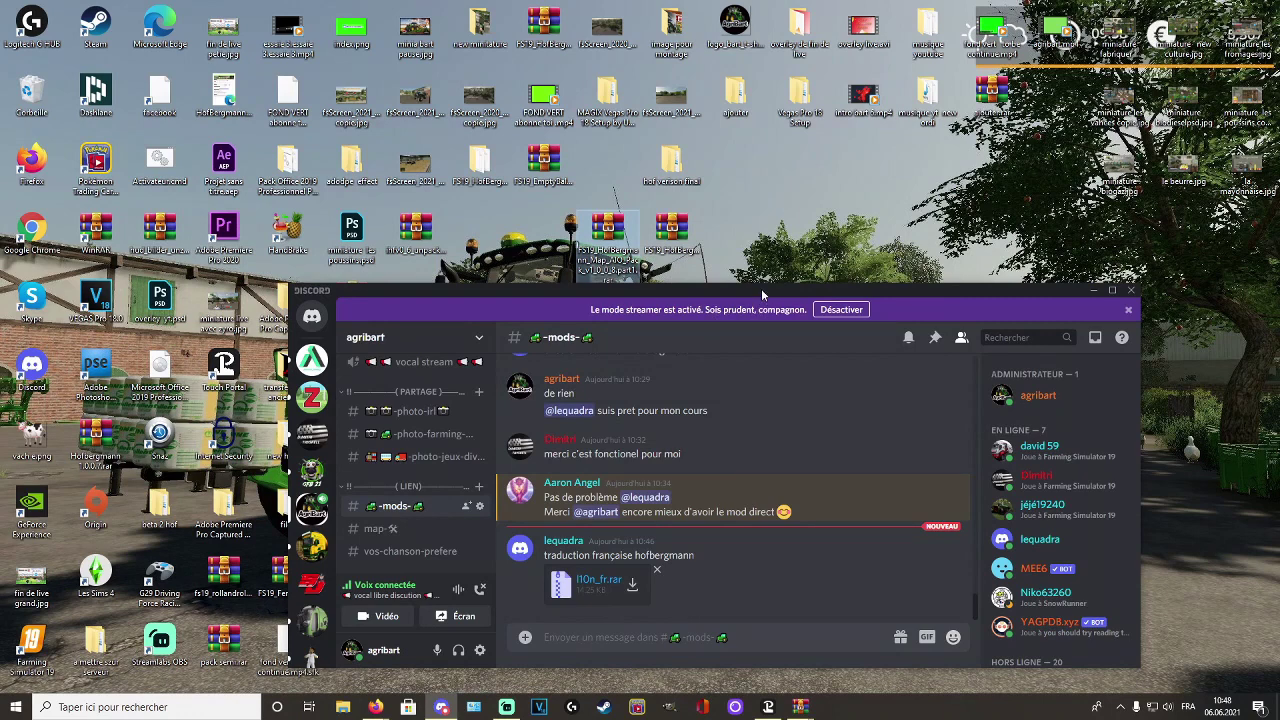
- Restore the l10n_fr.rar archive window, extract l10n_fr.xml onto the desktop and close the archive
{"action": "left_click_drag", "start_coordinate": [762, 295], "coordinate": [808, 276]}
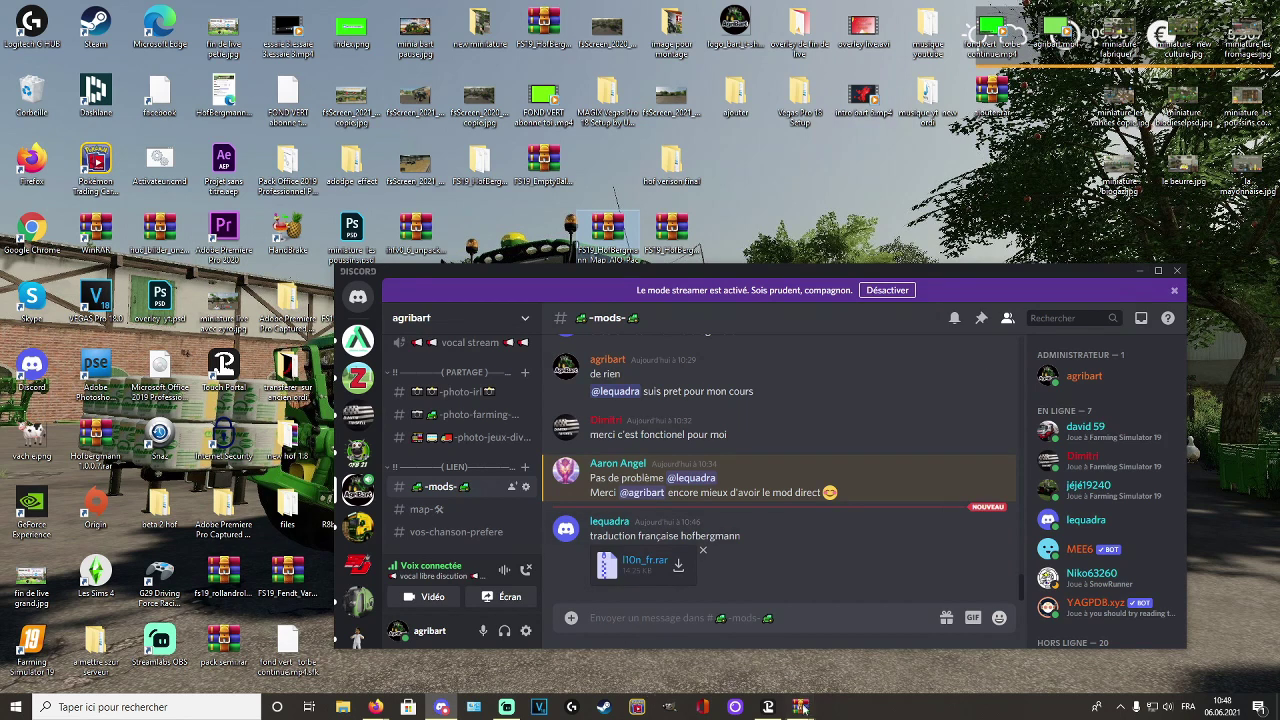
{"action": "mouse_move", "coordinate": [806, 712]}
{"action": "left_click", "coordinate": [791, 636]}
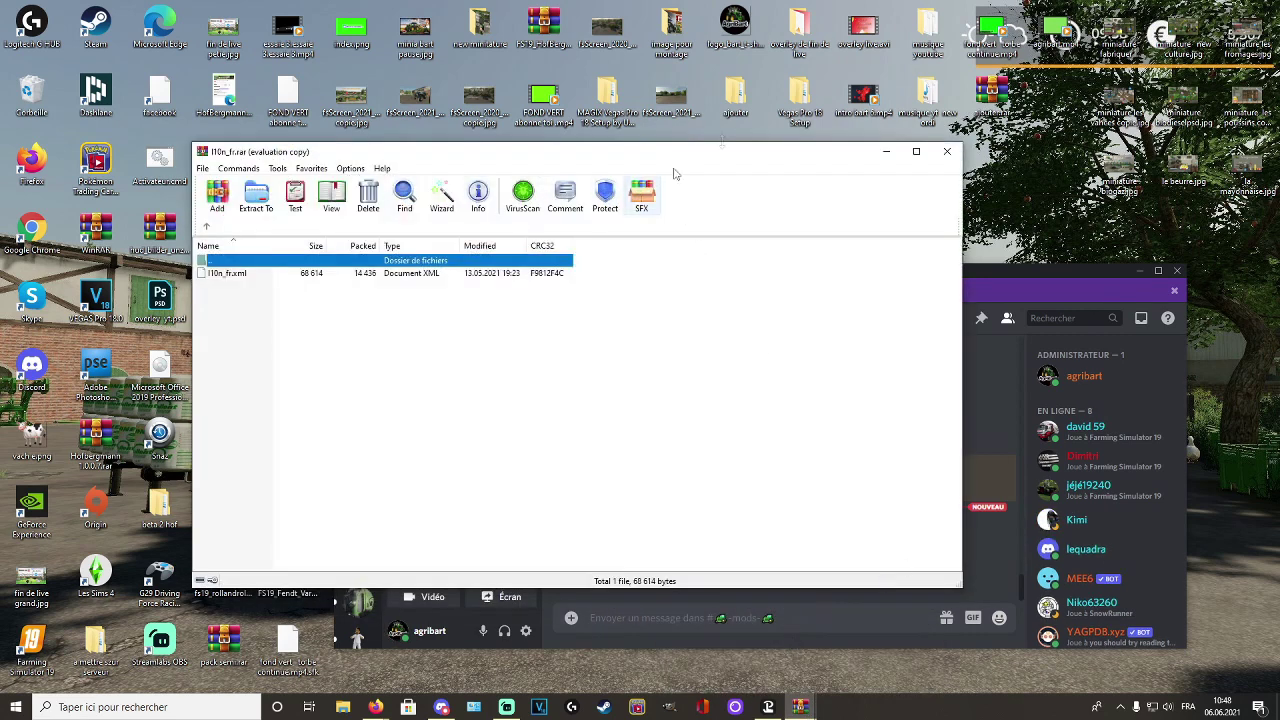
{"action": "left_click_drag", "start_coordinate": [735, 152], "coordinate": [961, 157]}
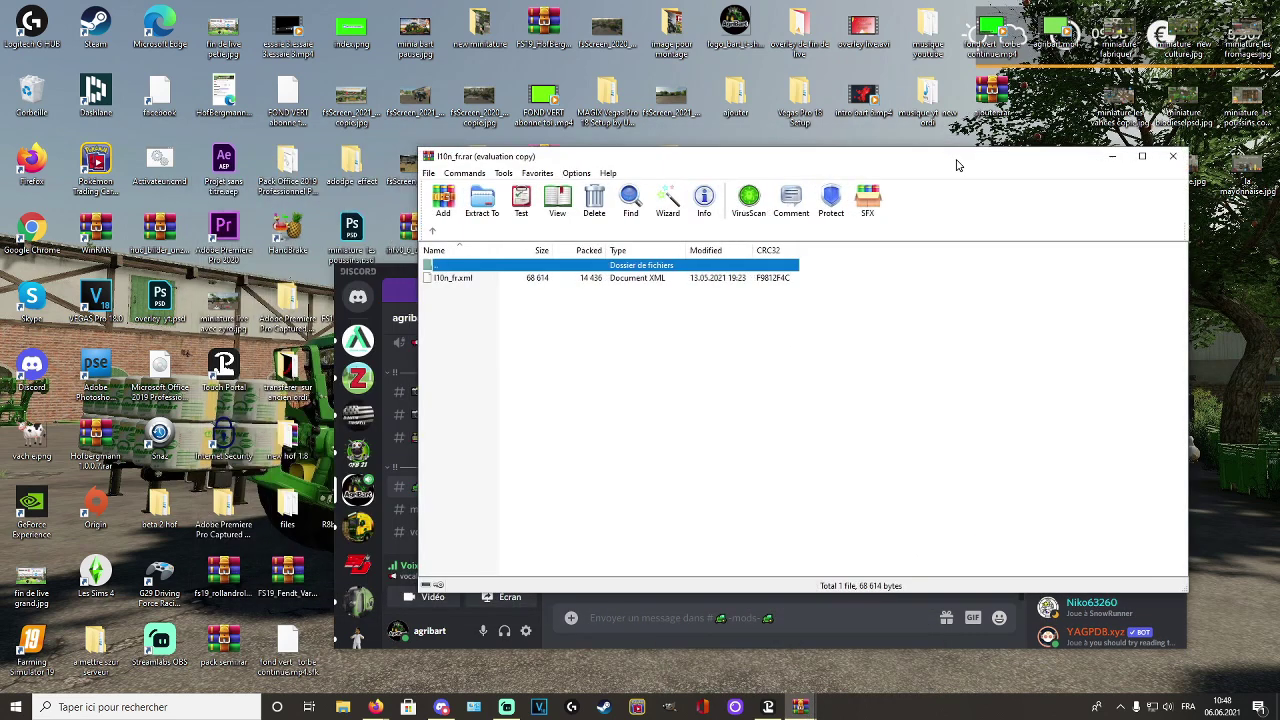
{"action": "left_click", "coordinate": [456, 279]}
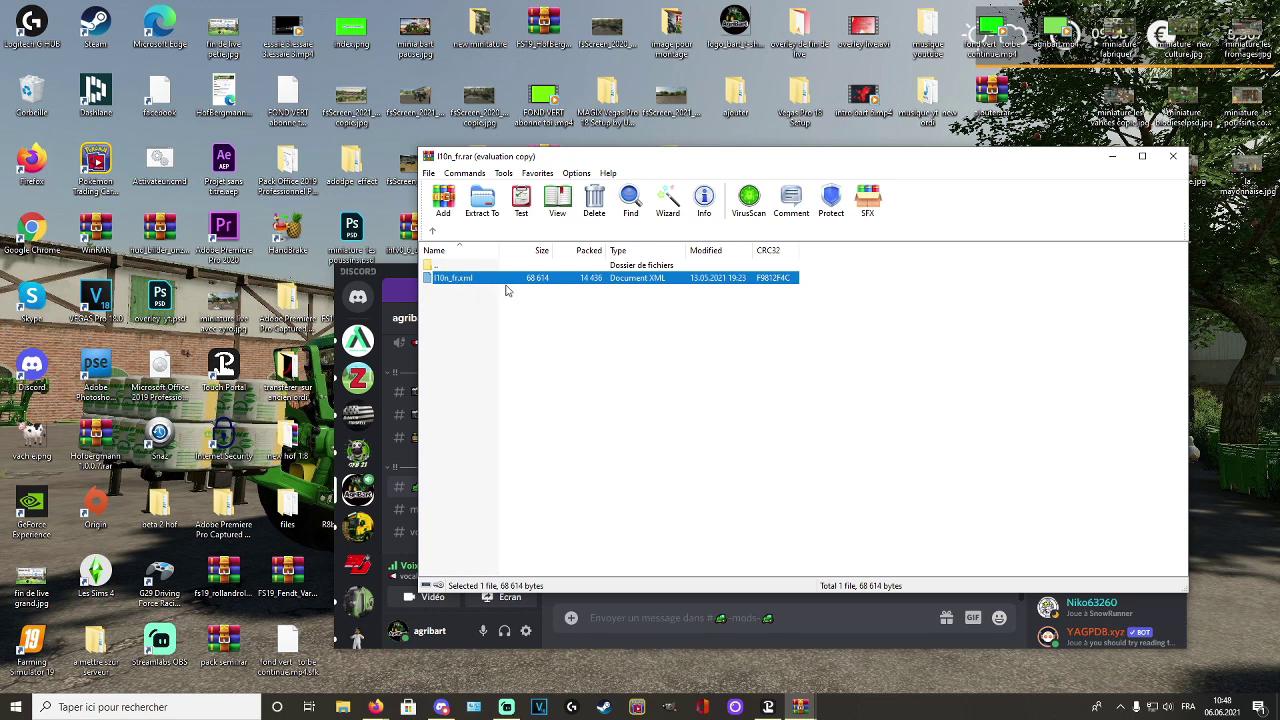
{"action": "left_click_drag", "start_coordinate": [640, 166], "coordinate": [780, 190]}
{"action": "left_click_drag", "start_coordinate": [512, 293], "coordinate": [490, 238]}
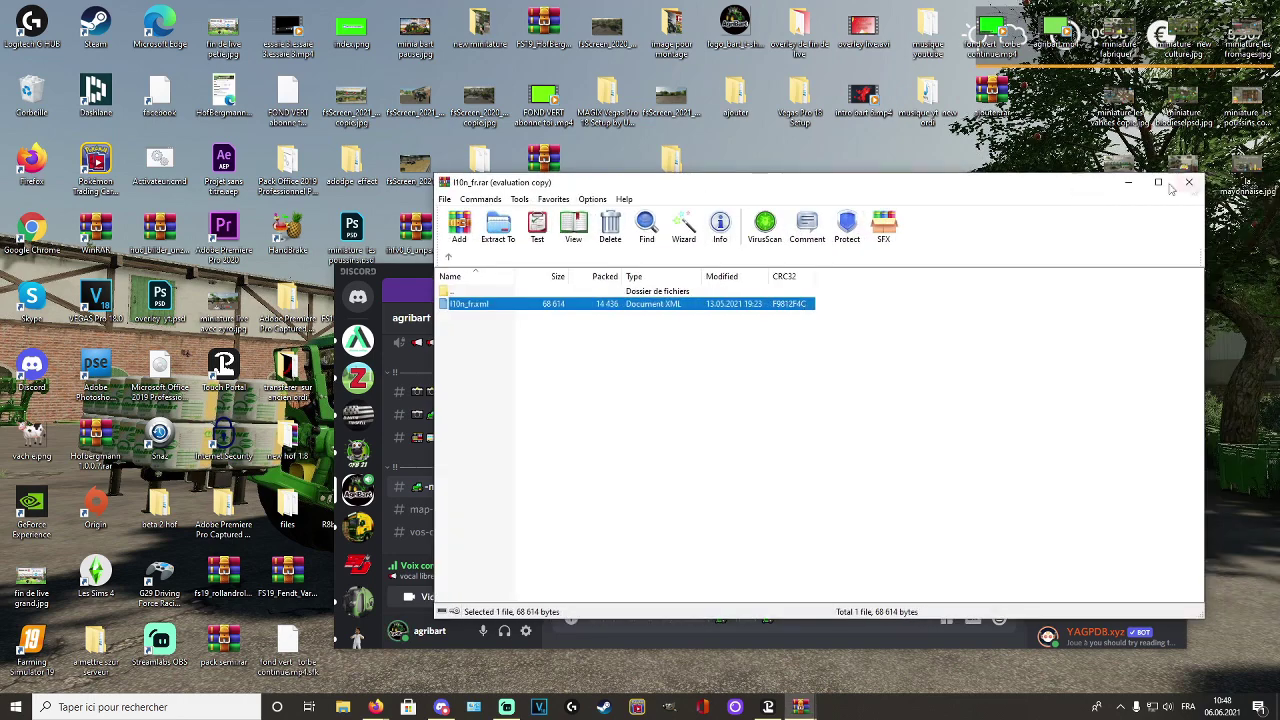
{"action": "left_click", "coordinate": [1191, 188]}
- Minimize Discord and move the two FS19_HofBergmann part archives next to the "hof version final" folder on the desktop
{"action": "left_click_drag", "start_coordinate": [808, 271], "coordinate": [835, 317]}
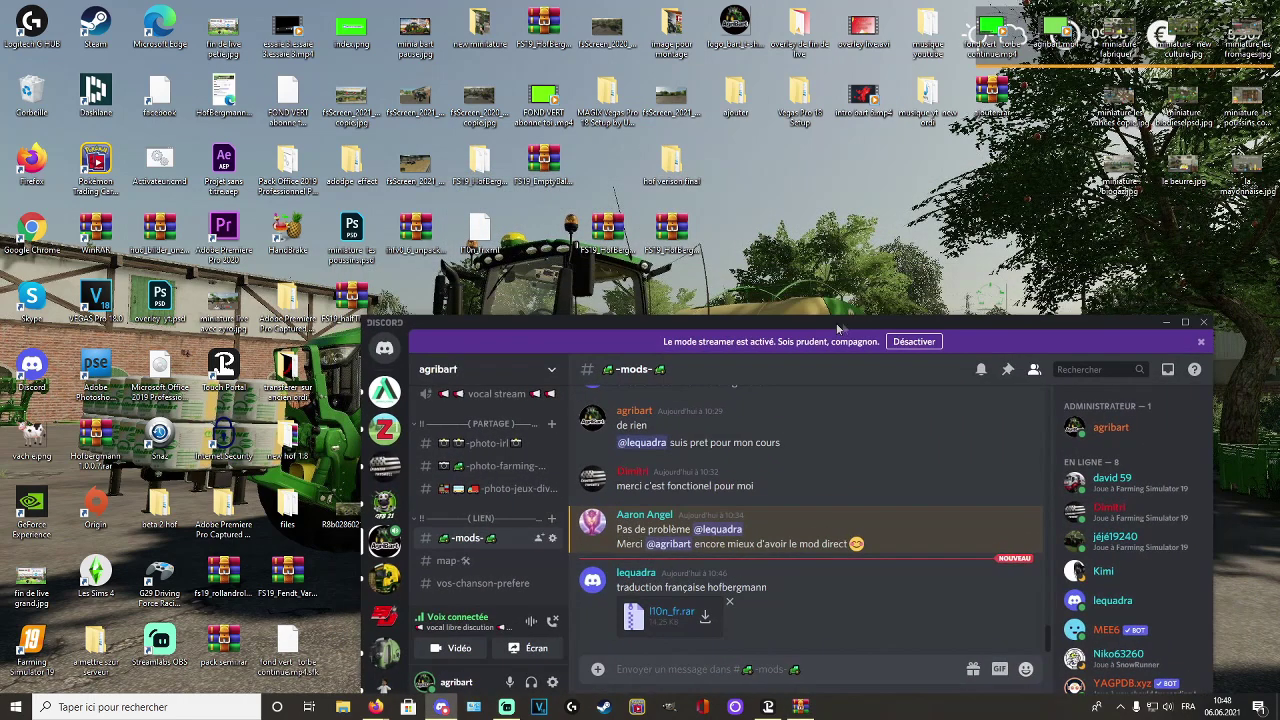
{"action": "left_click", "coordinate": [1167, 321]}
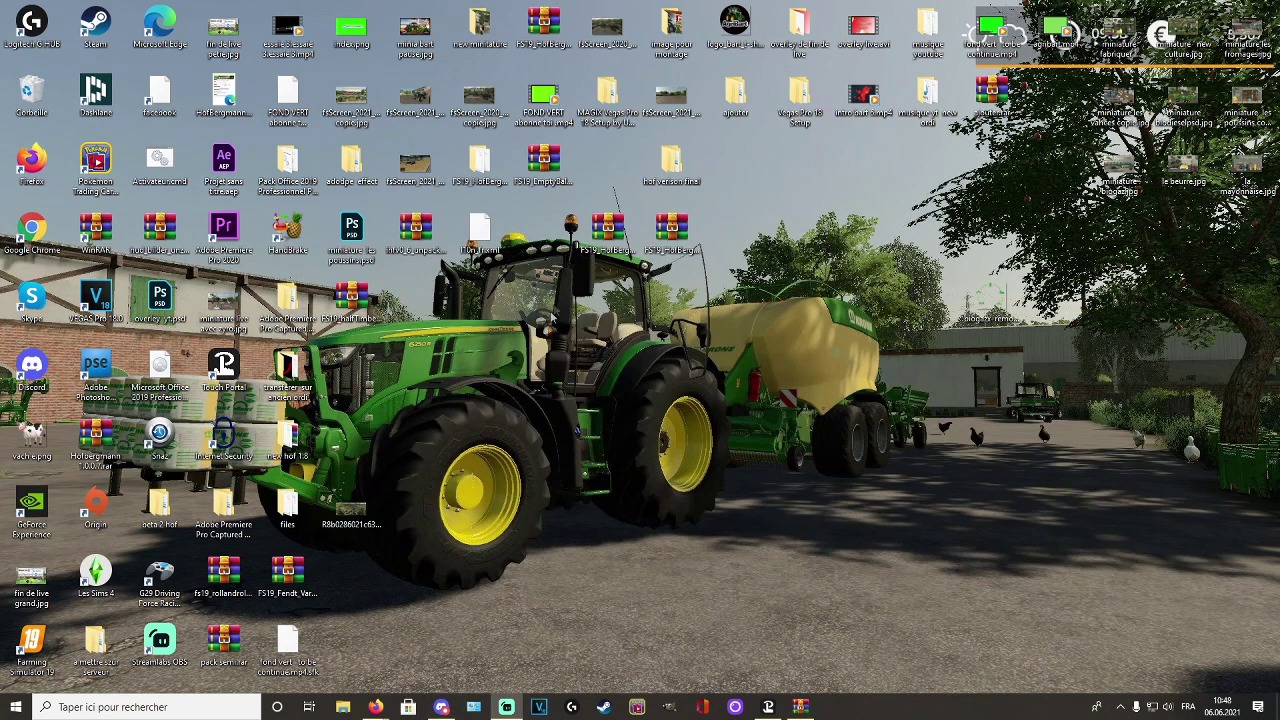
{"action": "left_click_drag", "start_coordinate": [607, 228], "coordinate": [738, 168]}
{"action": "left_click_drag", "start_coordinate": [671, 228], "coordinate": [800, 165]}
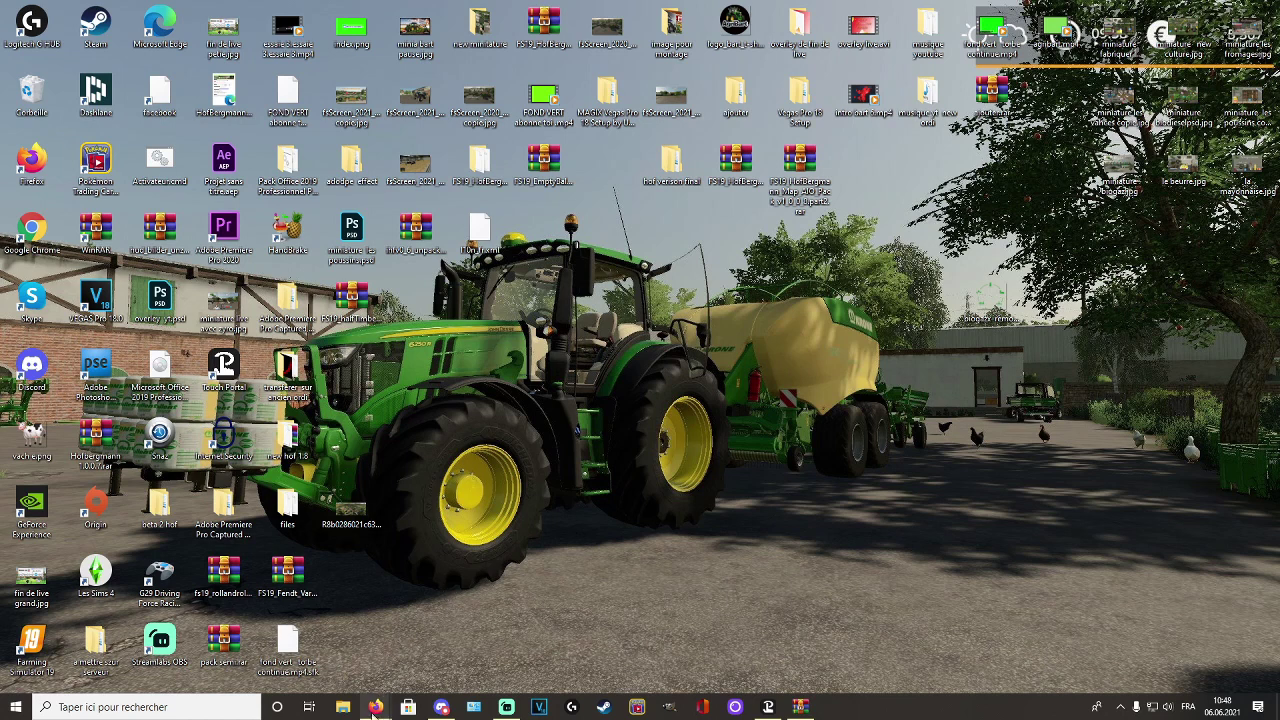
- Open the mods folder in File Explorer under Documents > My Games > FarmingSimulator2019
{"action": "left_click", "coordinate": [342, 707]}
{"action": "left_click", "coordinate": [687, 385]}
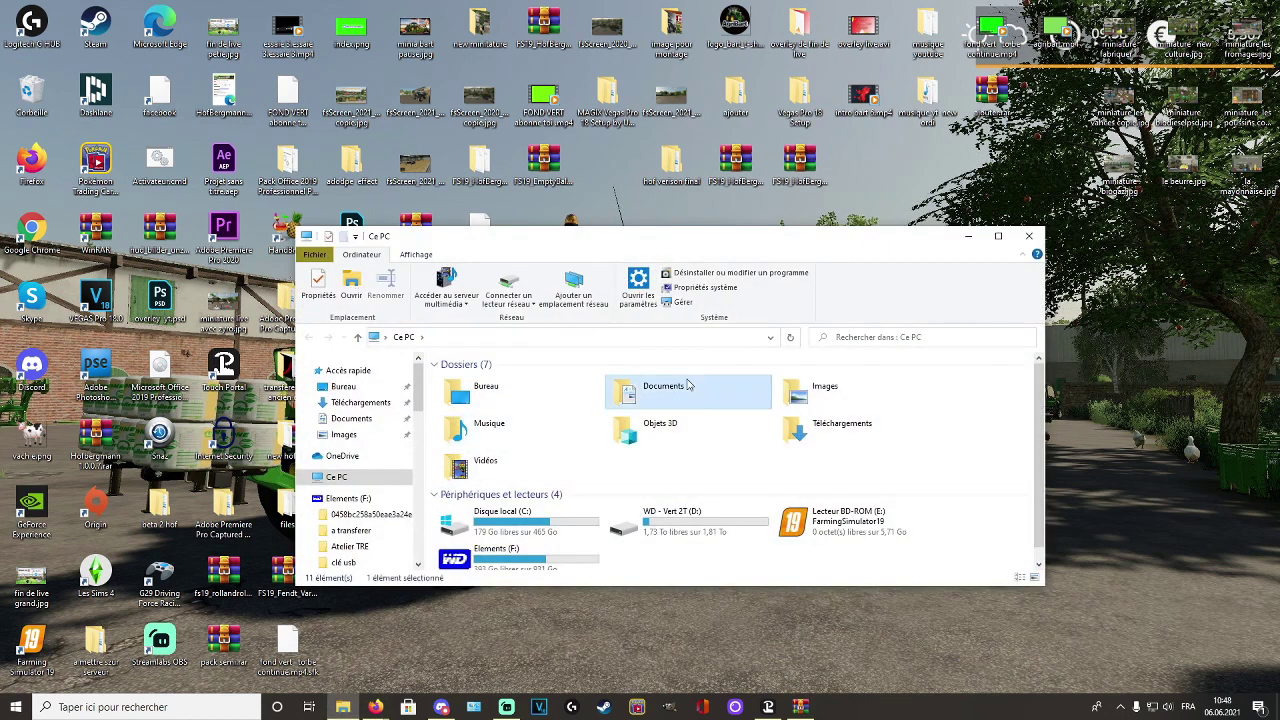
{"action": "double_click", "coordinate": [687, 385]}
{"action": "left_click_drag", "start_coordinate": [589, 243], "coordinate": [678, 302]}
{"action": "double_click", "coordinate": [555, 481]}
{"action": "double_click", "coordinate": [555, 441]}
{"action": "double_click", "coordinate": [605, 520]}
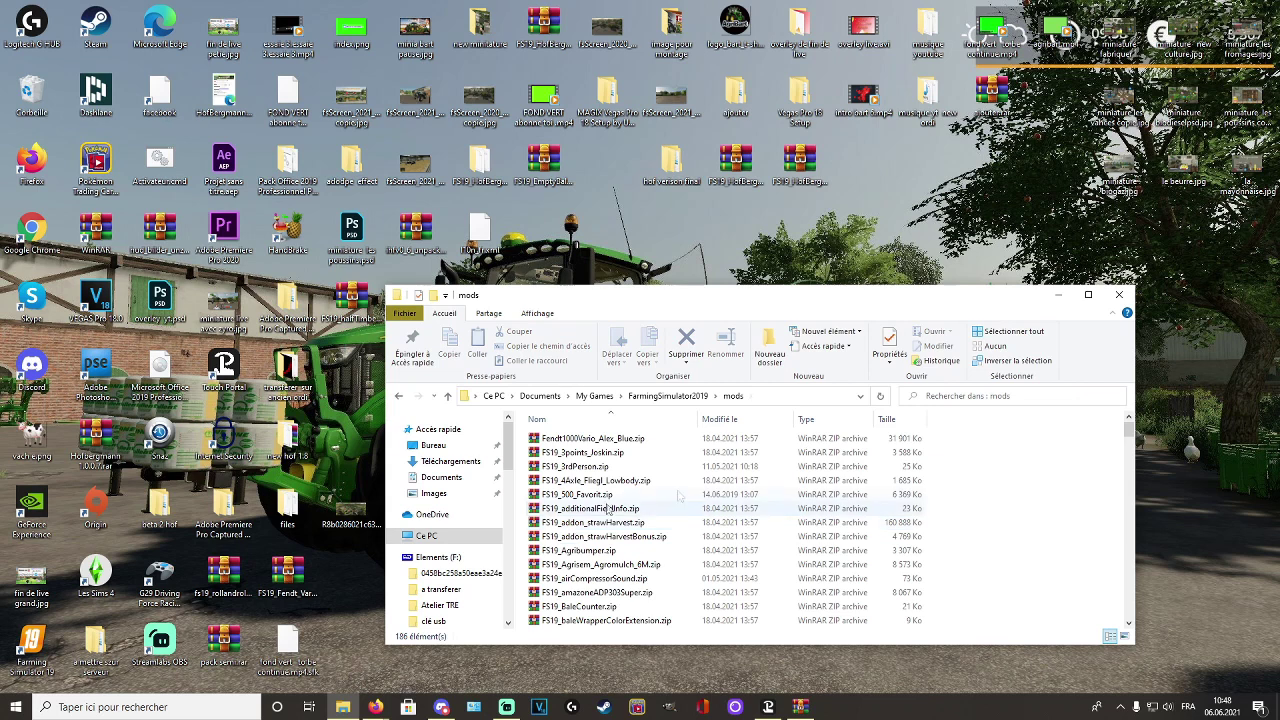
- Find FS19_HofBergmann.zip in the mods folder and open it in WinRAR
{"action": "left_click", "coordinate": [980, 396]}
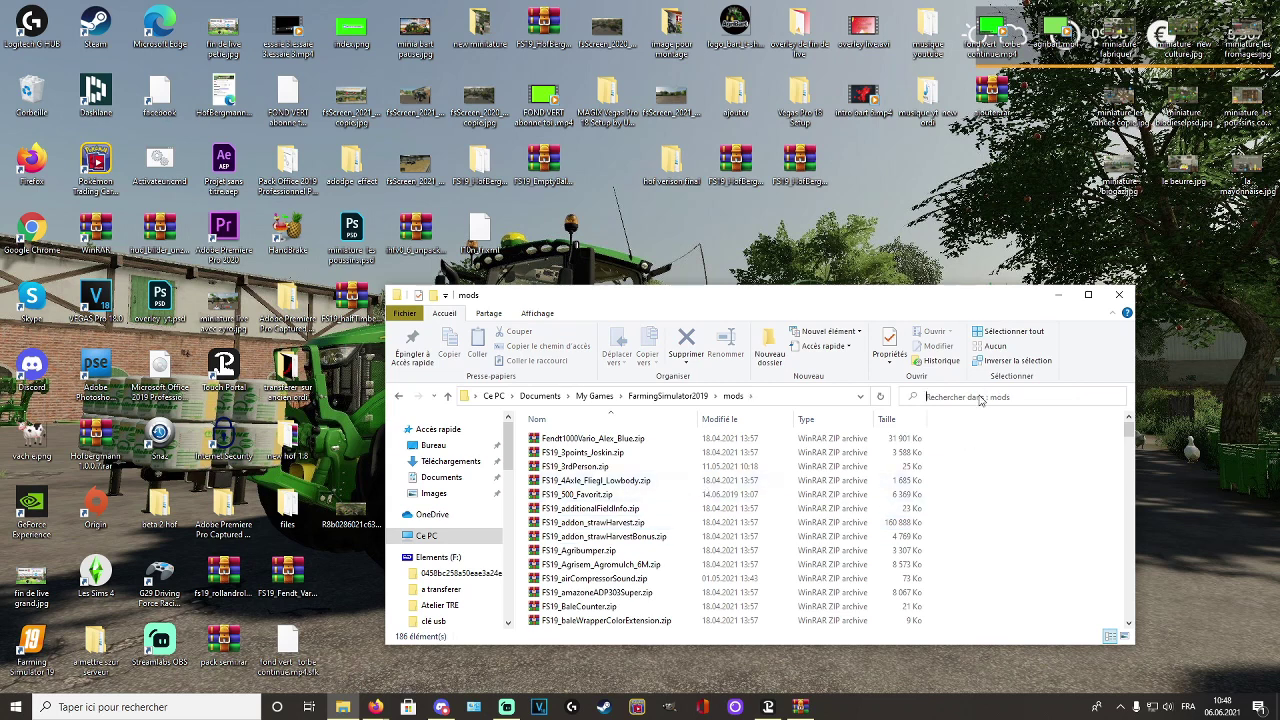
{"action": "scroll", "coordinate": [727, 468], "scroll_direction": "down", "scroll_amount": 12}
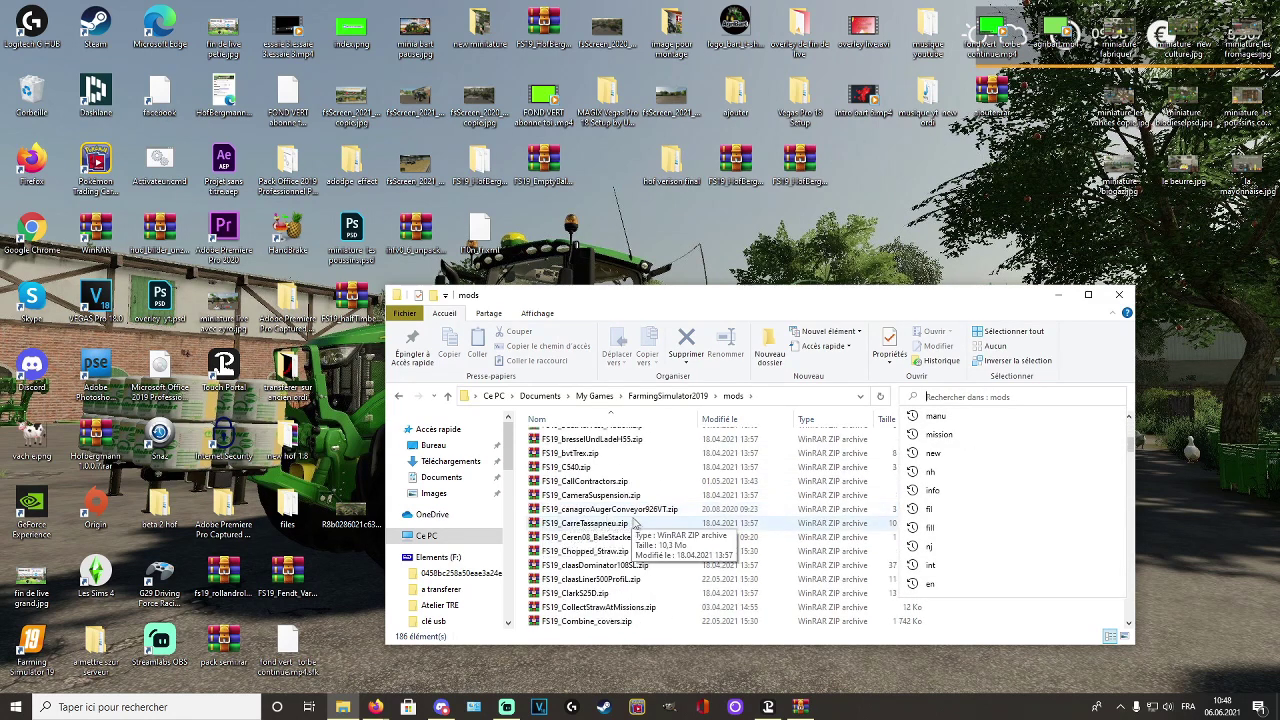
{"action": "scroll", "coordinate": [630, 540], "scroll_direction": "down", "scroll_amount": 6}
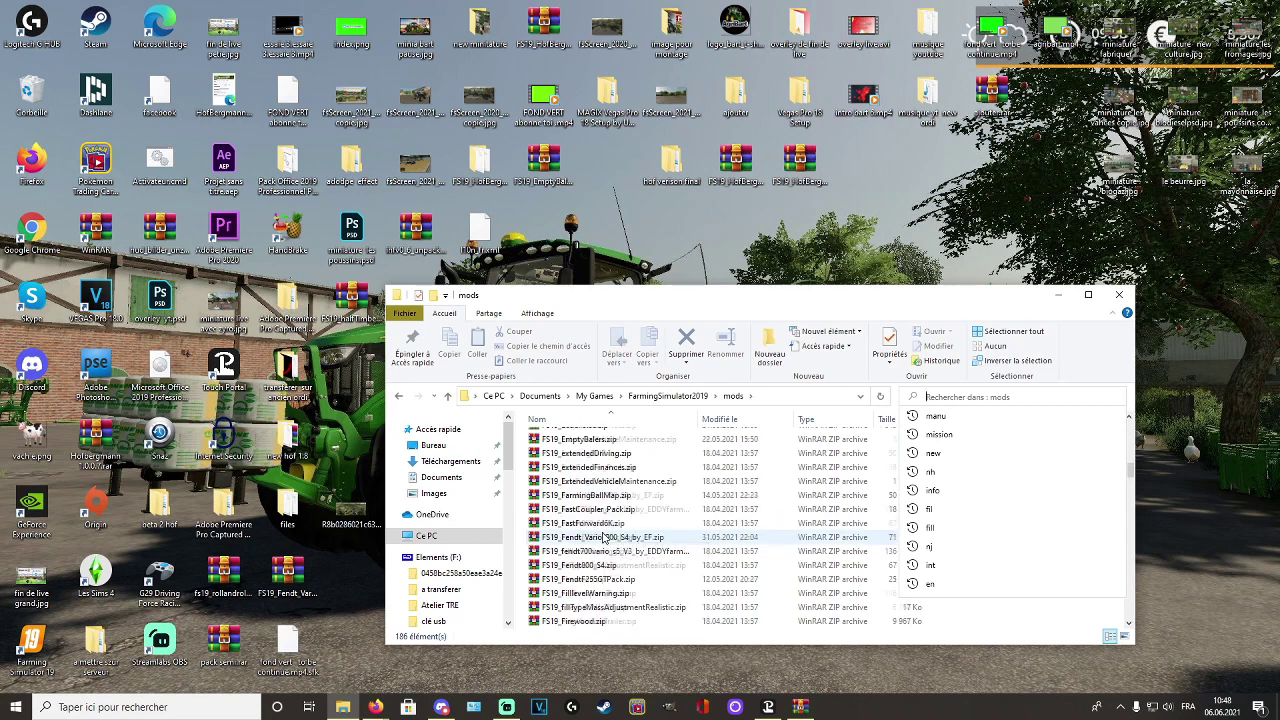
{"action": "scroll", "coordinate": [604, 537], "scroll_direction": "down", "scroll_amount": 8}
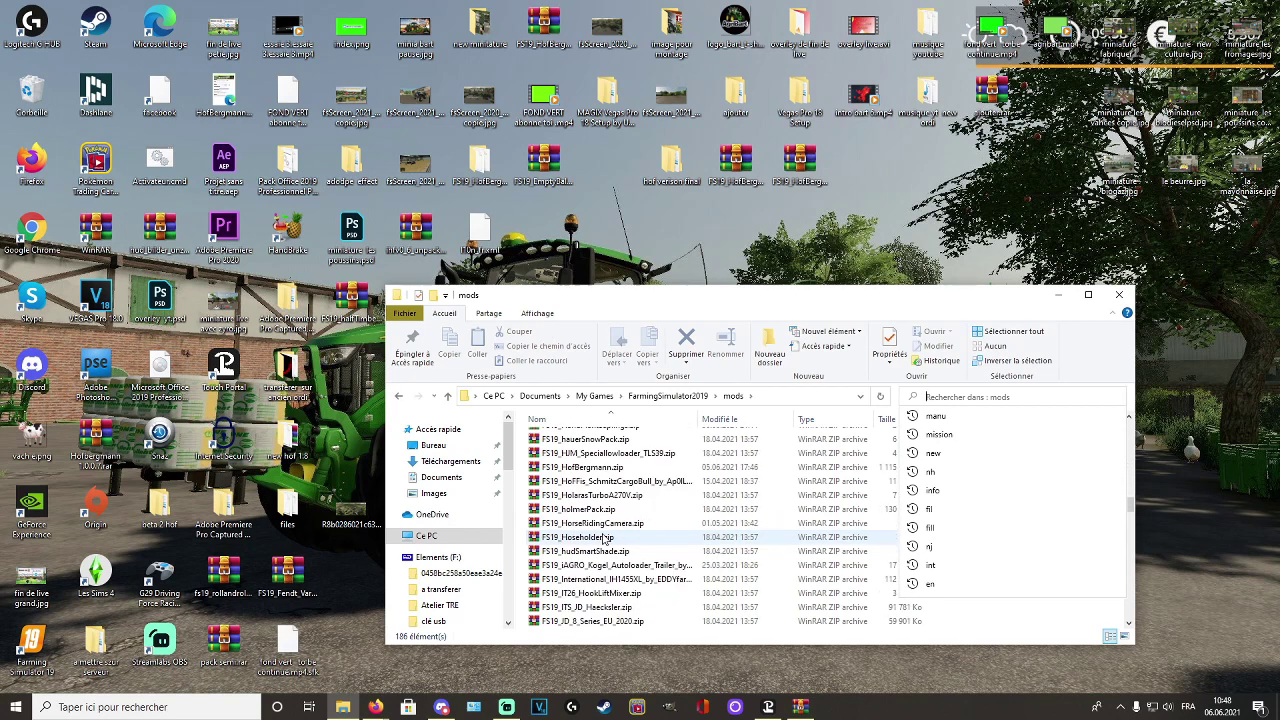
{"action": "scroll", "coordinate": [594, 537], "scroll_direction": "up", "scroll_amount": 4}
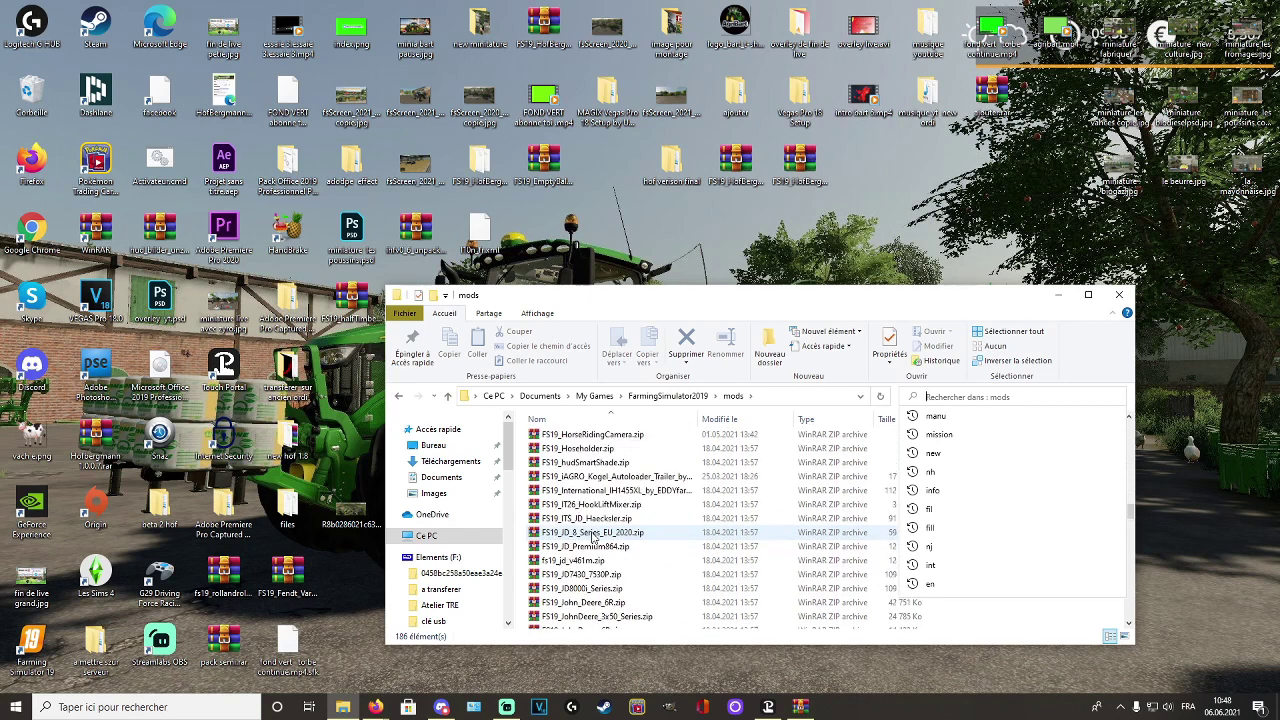
{"action": "scroll", "coordinate": [592, 535], "scroll_direction": "up", "scroll_amount": 3}
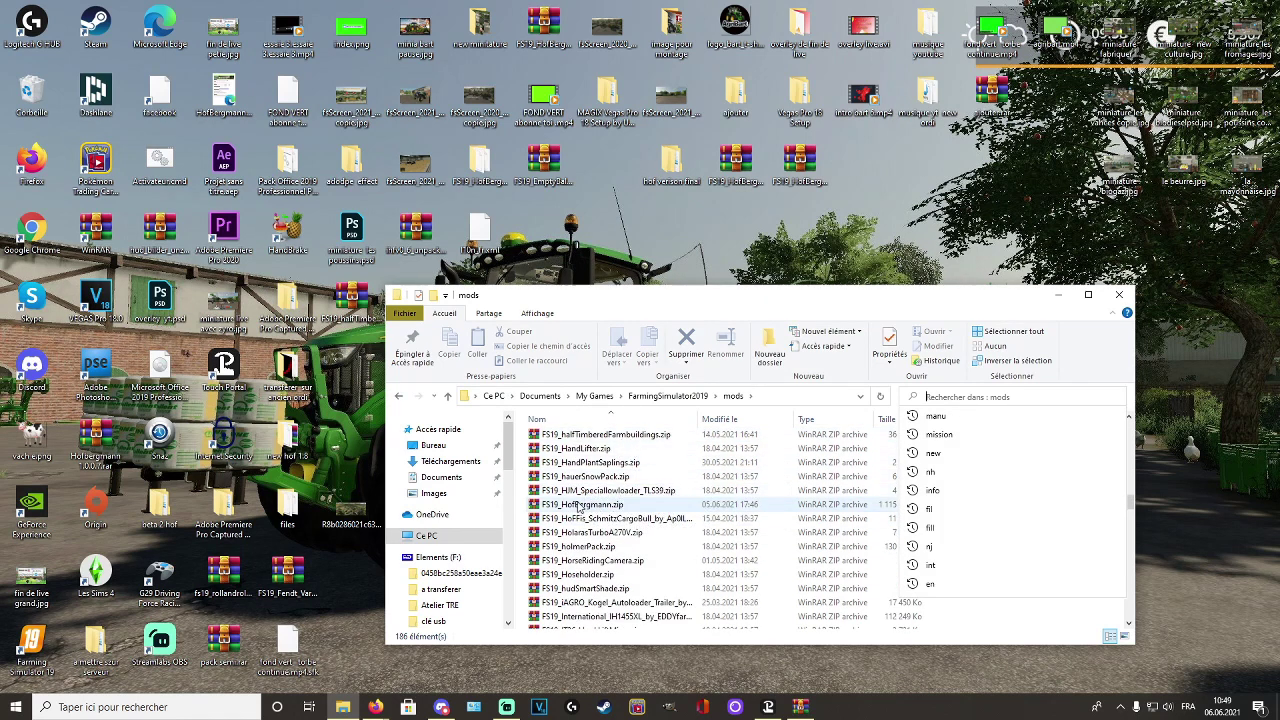
{"action": "left_click", "coordinate": [579, 508]}
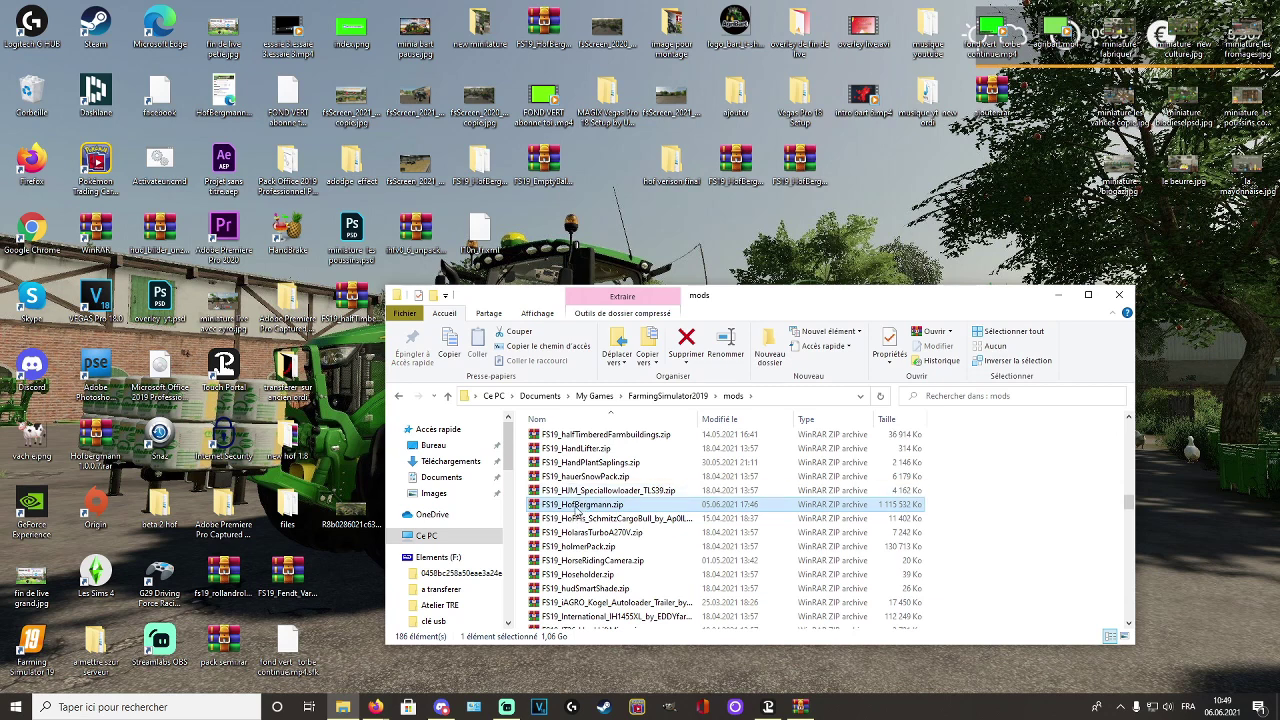
{"action": "double_click", "coordinate": [579, 508]}
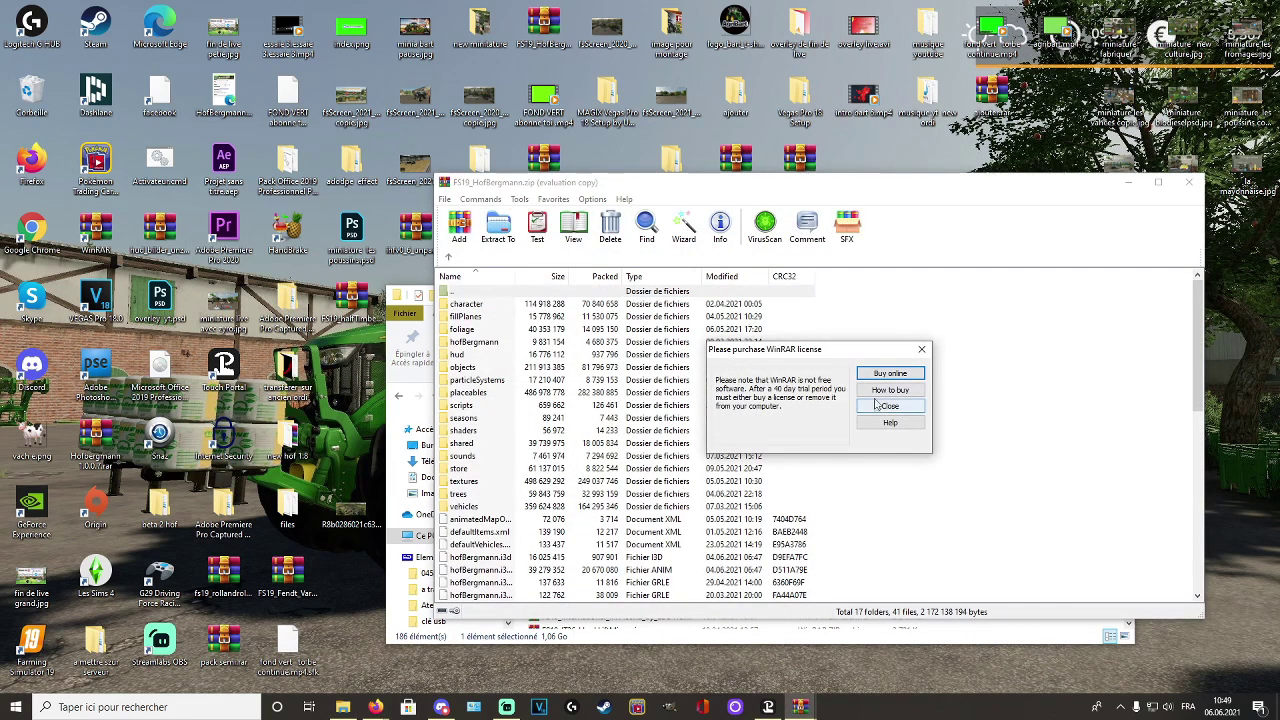
- Dismiss the licence reminder and arrange the archive window so its l10n language files and the desktop's l10n_fr.xml are both accessible
{"action": "left_click", "coordinate": [880, 406]}
{"action": "left_click_drag", "start_coordinate": [905, 176], "coordinate": [1059, 104]}
{"action": "scroll", "coordinate": [613, 309], "scroll_direction": "down", "scroll_amount": 11}
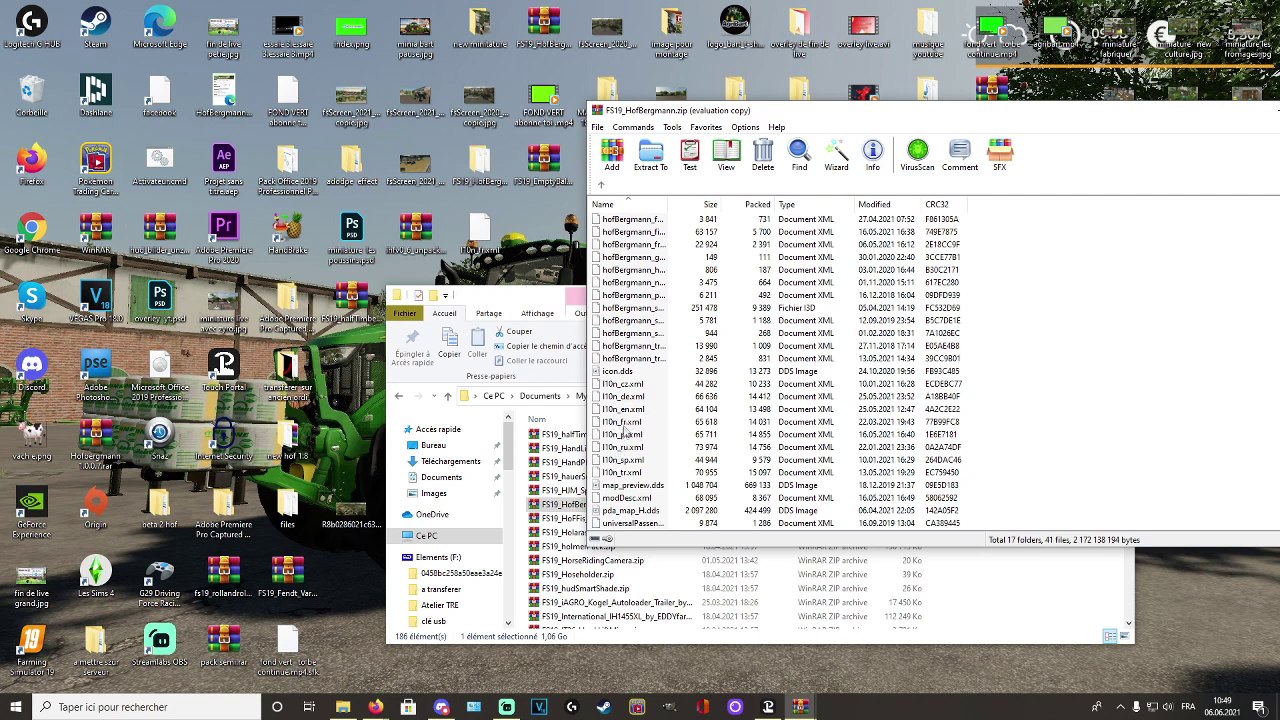
{"action": "left_click_drag", "start_coordinate": [1000, 110], "coordinate": [1046, 109]}
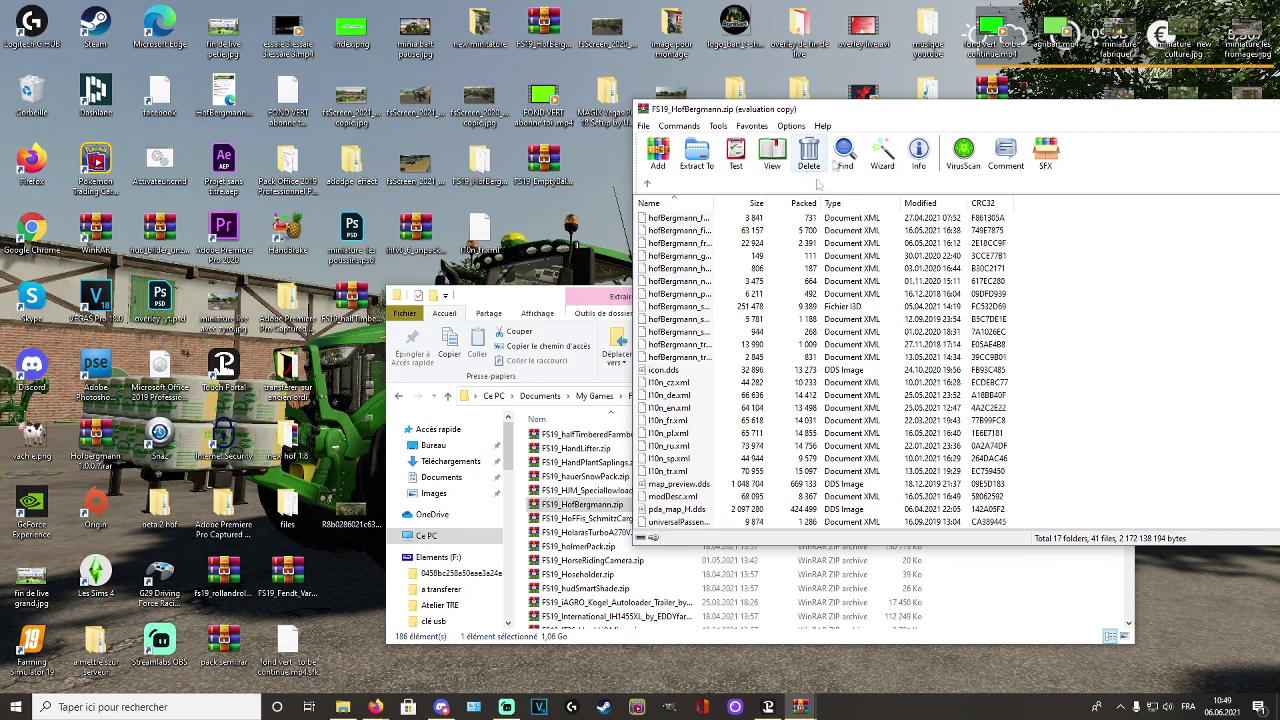
{"action": "left_click_drag", "start_coordinate": [872, 118], "coordinate": [784, 121]}
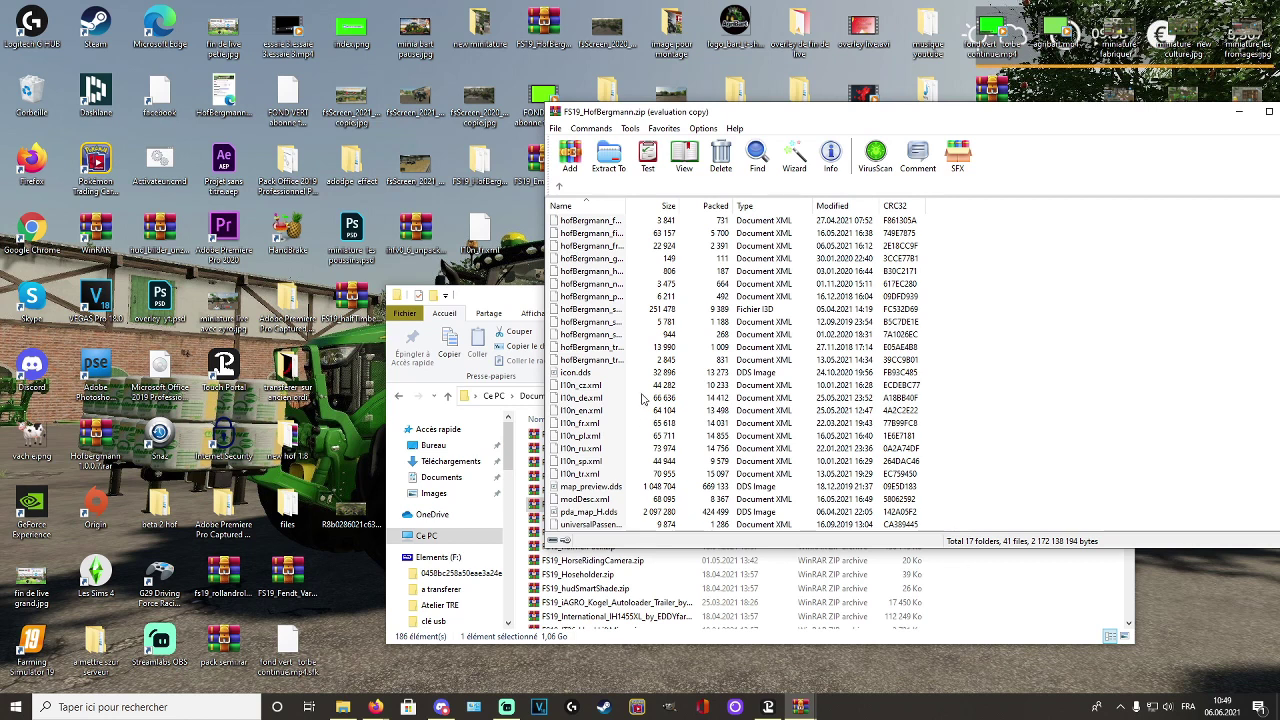
{"action": "mouse_move", "coordinate": [480, 228]}
{"action": "left_mouse_down"}
{"action": "mouse_move", "coordinate": [610, 297]}
{"action": "mouse_move", "coordinate": [943, 402]}
{"action": "mouse_move", "coordinate": [975, 427]}
{"action": "mouse_move", "coordinate": [602, 295]}
{"action": "mouse_move", "coordinate": [488, 228]}
{"action": "left_mouse_up"}
{"action": "left_click_drag", "start_coordinate": [748, 311], "coordinate": [990, 428]}
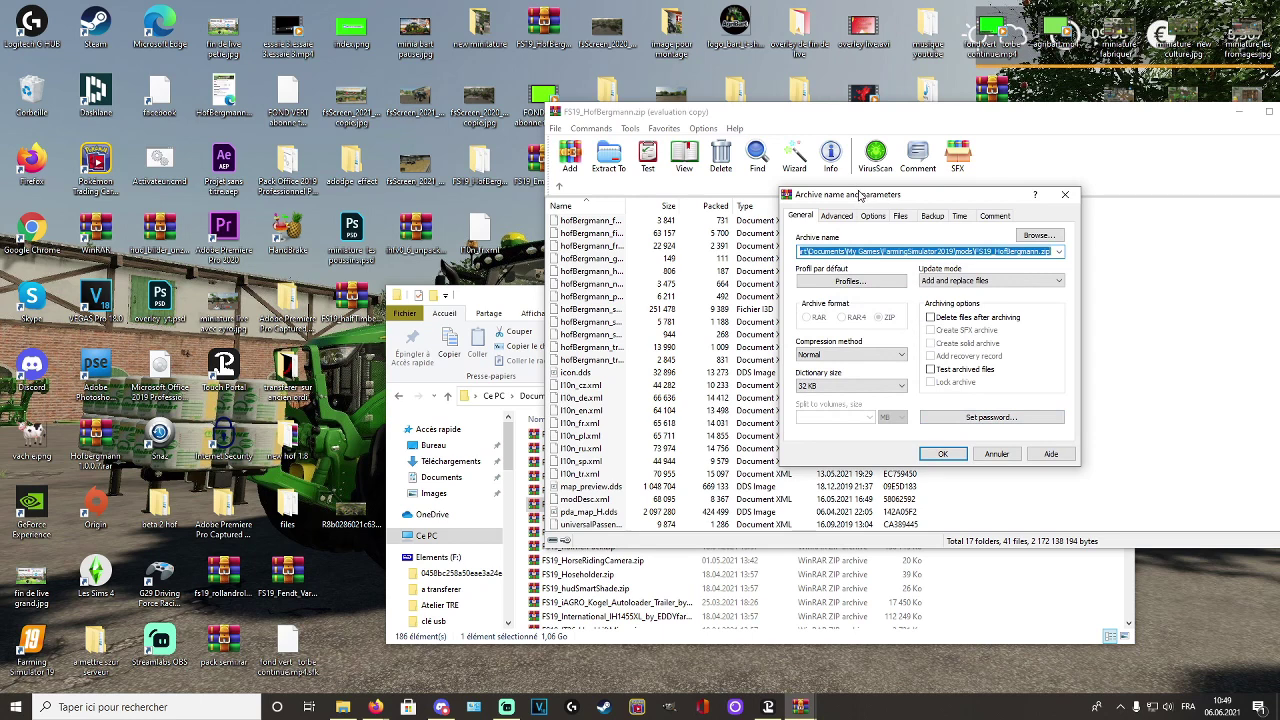
{"action": "left_click_drag", "start_coordinate": [860, 200], "coordinate": [683, 220]}
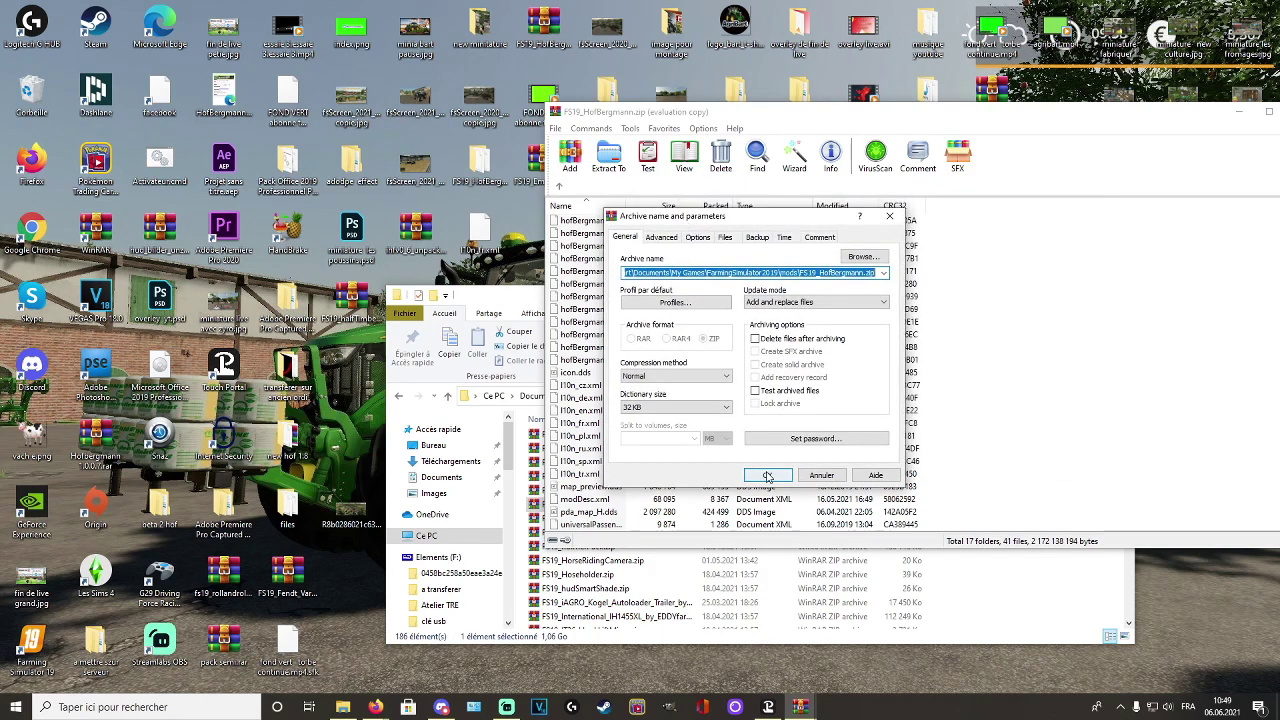
{"action": "left_click", "coordinate": [822, 476]}
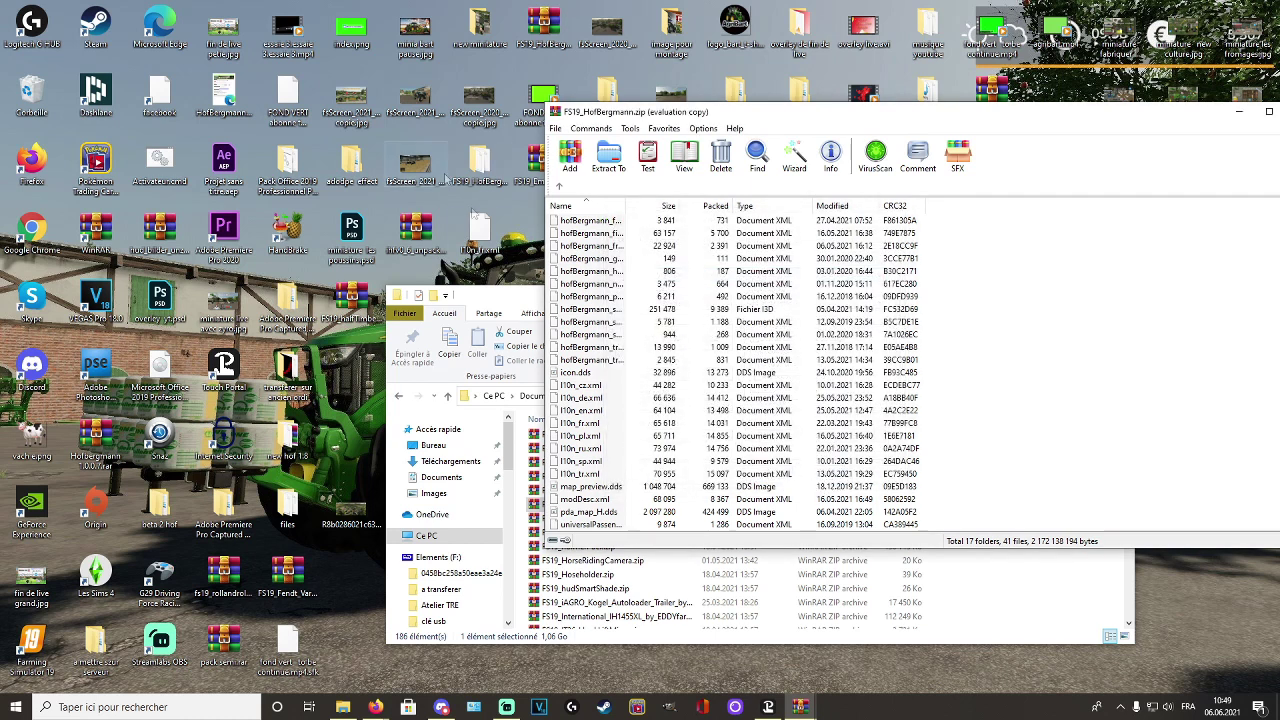
- Add the desktop's l10n_fr.xml to FS19_HofBergmann.zip with the "Add and replace files" update mode and Normal compression
{"action": "left_click_drag", "start_coordinate": [603, 427], "coordinate": [595, 430]}
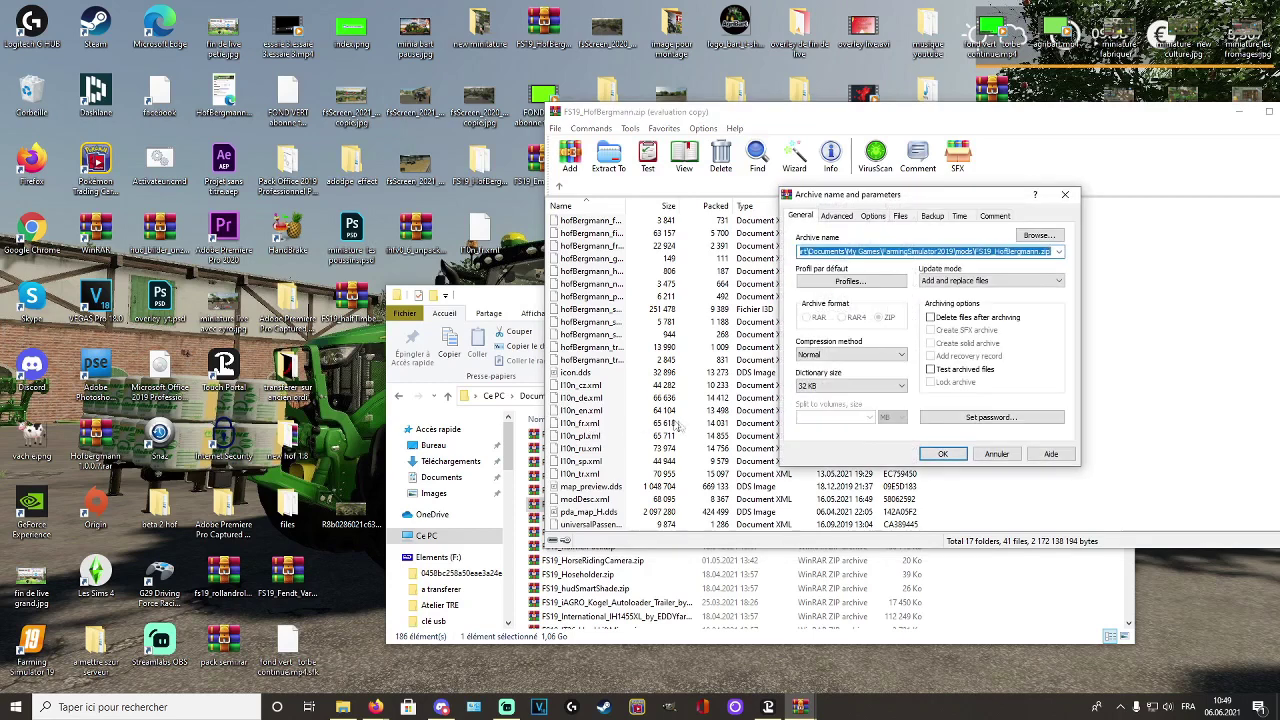
{"action": "left_click_drag", "start_coordinate": [855, 200], "coordinate": [719, 214]}
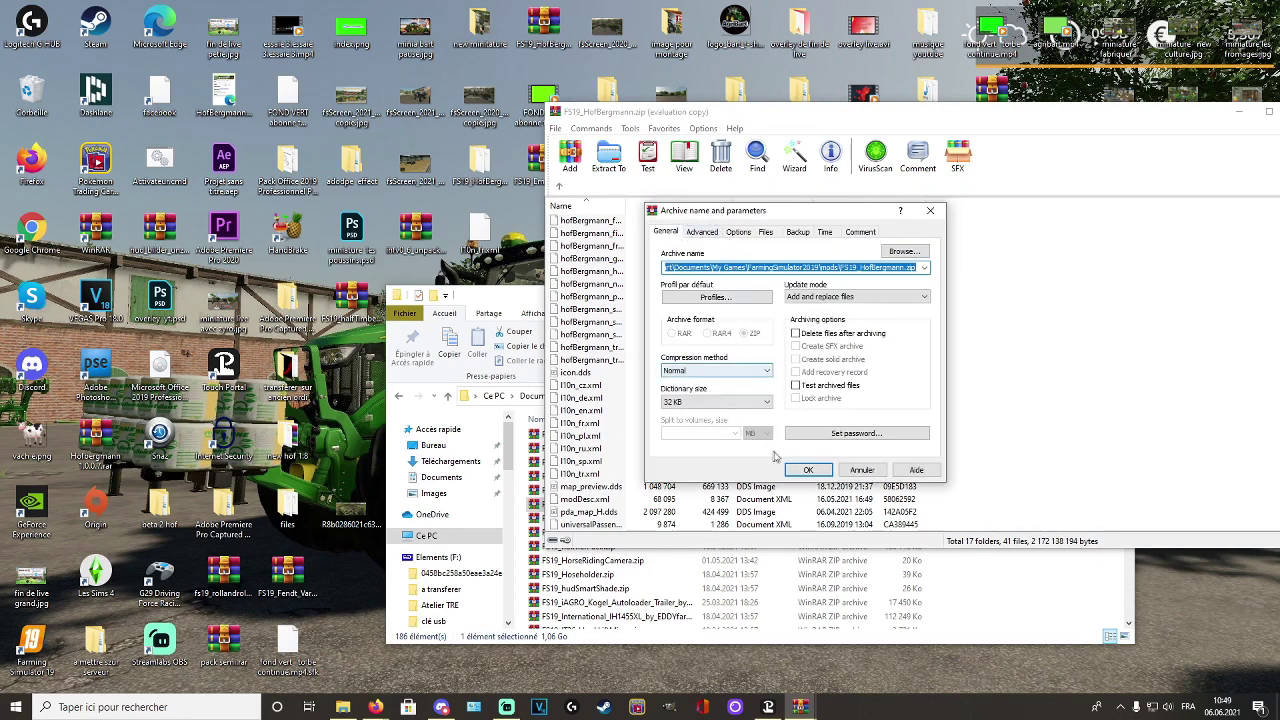
{"action": "left_click", "coordinate": [810, 470]}
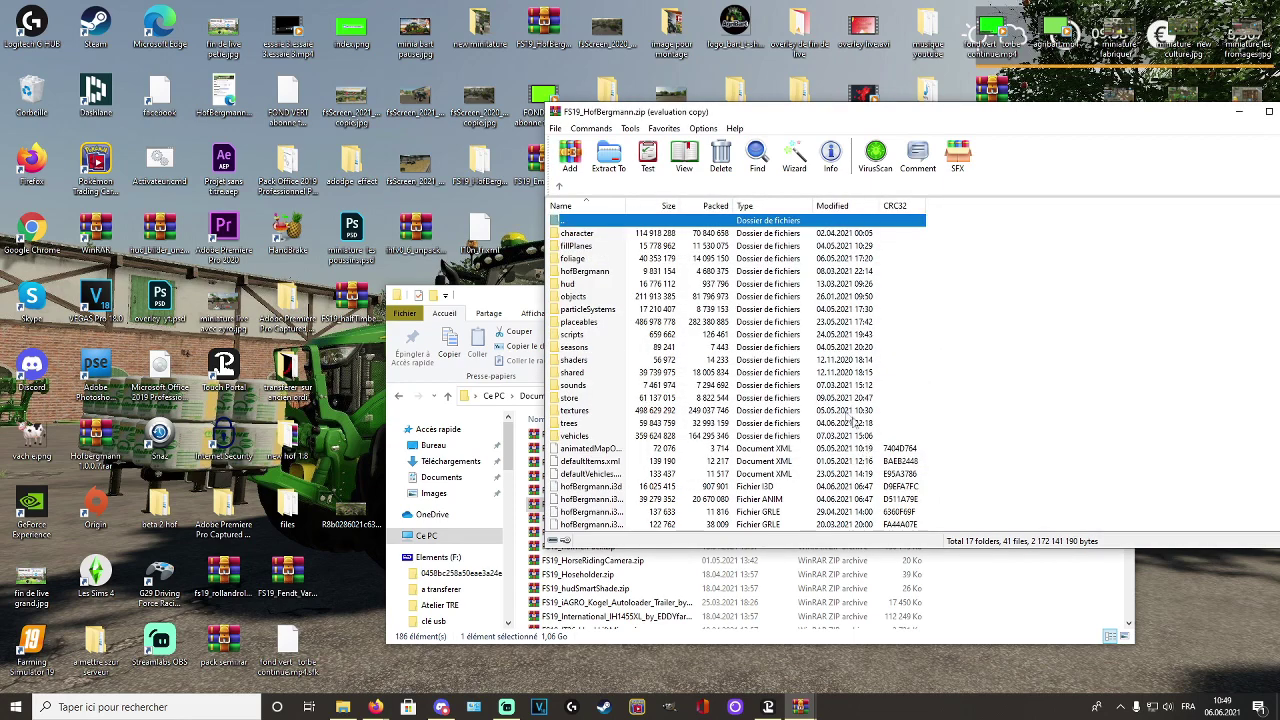
- Look through the updated FS19_HofBergmann.zip contents and close the archive
{"action": "scroll", "coordinate": [660, 398], "scroll_direction": "down", "scroll_amount": 6}
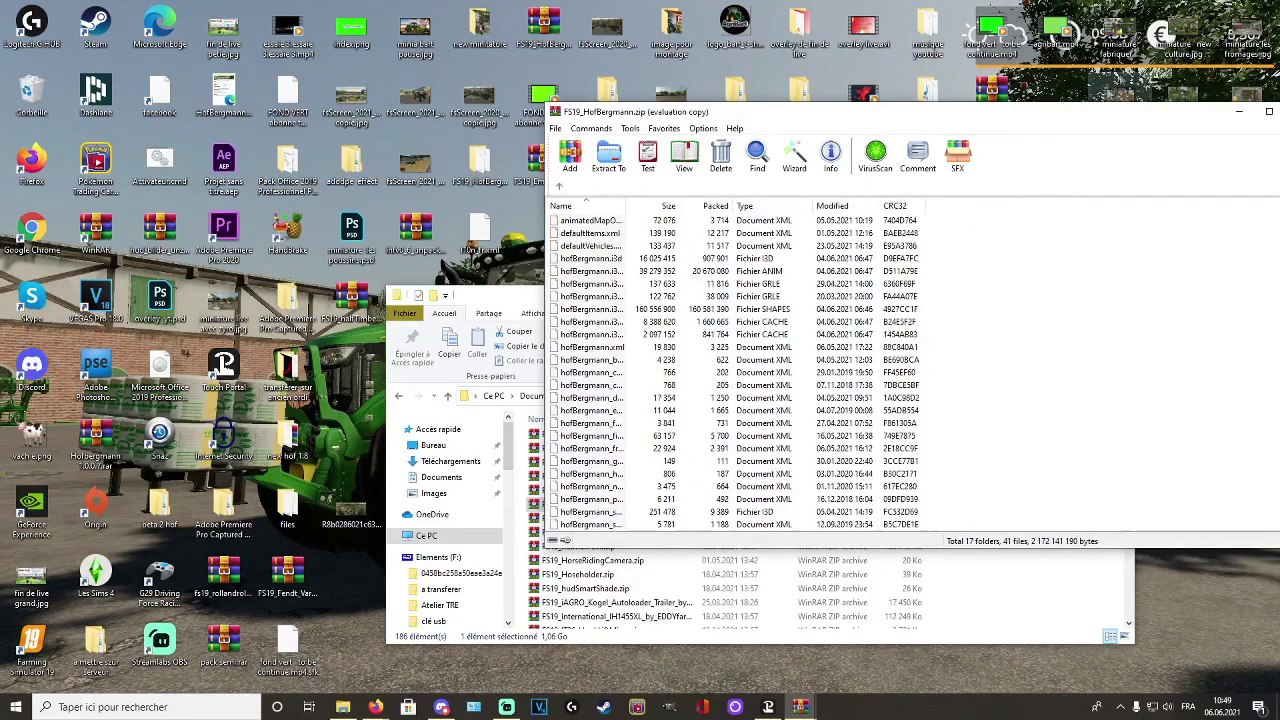
{"action": "left_click_drag", "start_coordinate": [1110, 112], "coordinate": [922, 122]}
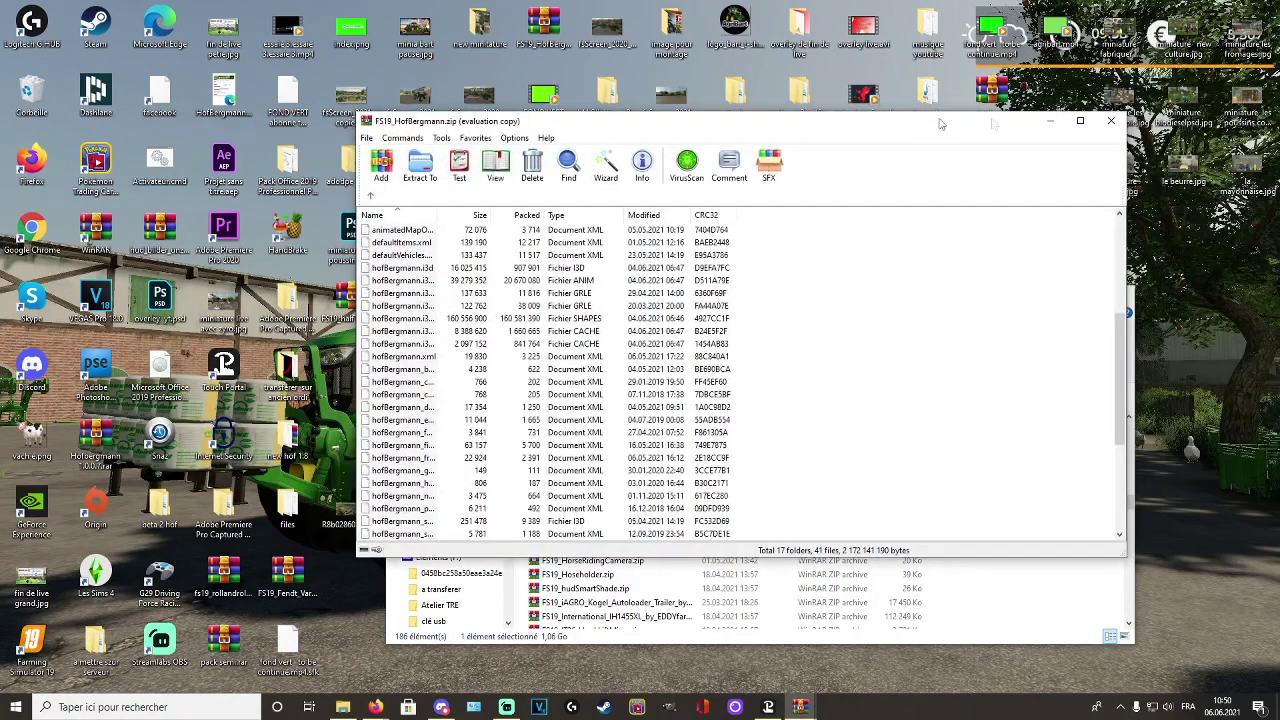
{"action": "left_click", "coordinate": [1109, 123]}
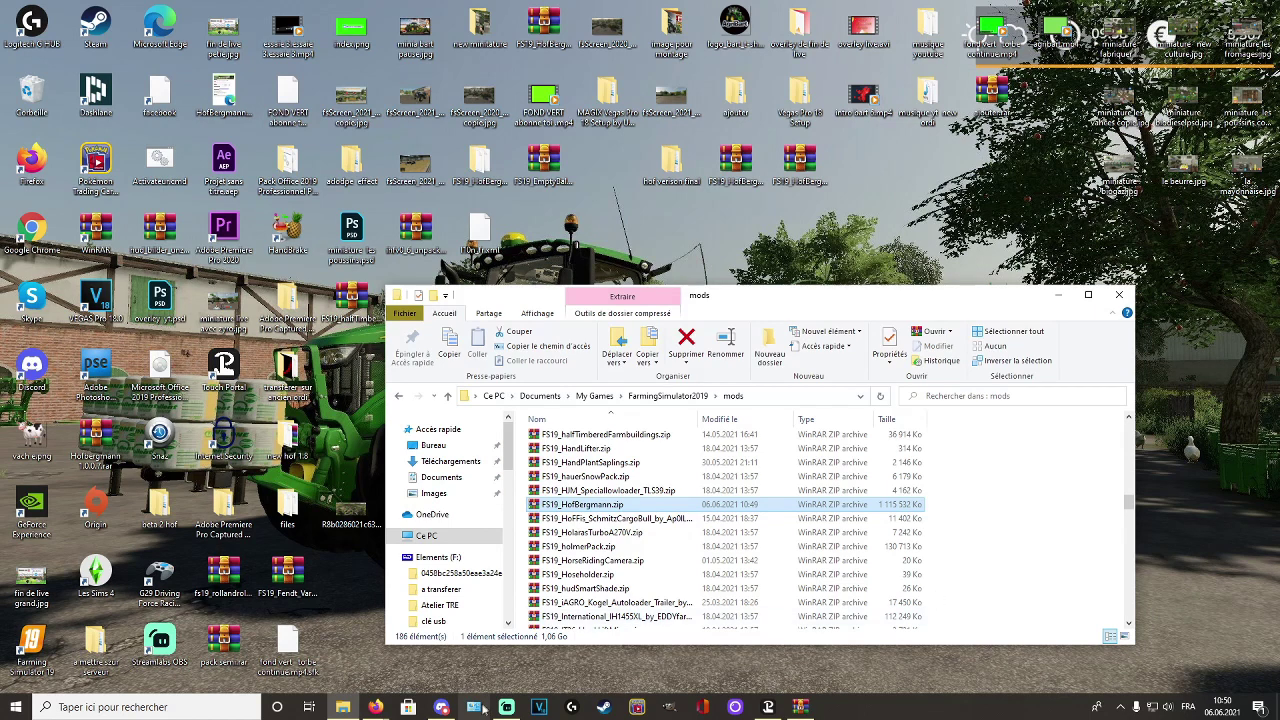
- Close the mods folder, start Farming Simulator 19 and skip its intro video to reach the main menu
{"action": "left_click", "coordinate": [31, 640]}
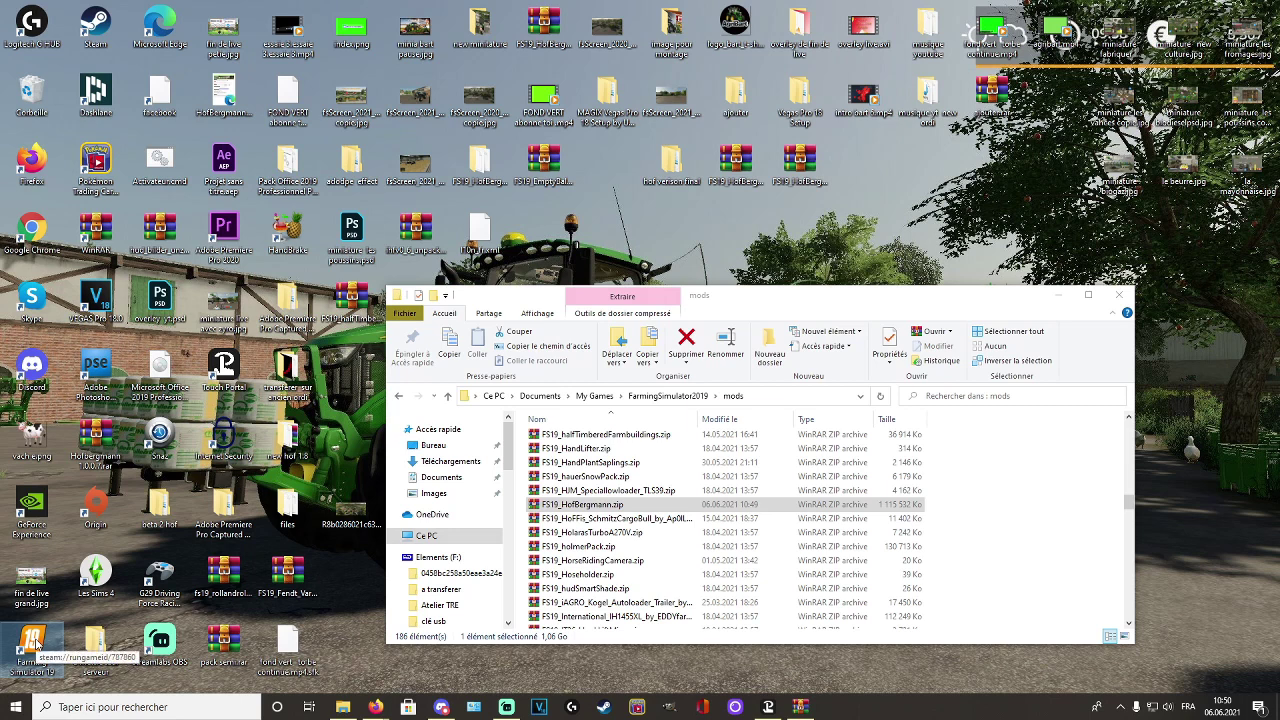
{"action": "left_click", "coordinate": [1119, 295]}
{"action": "double_click", "coordinate": [31, 645]}
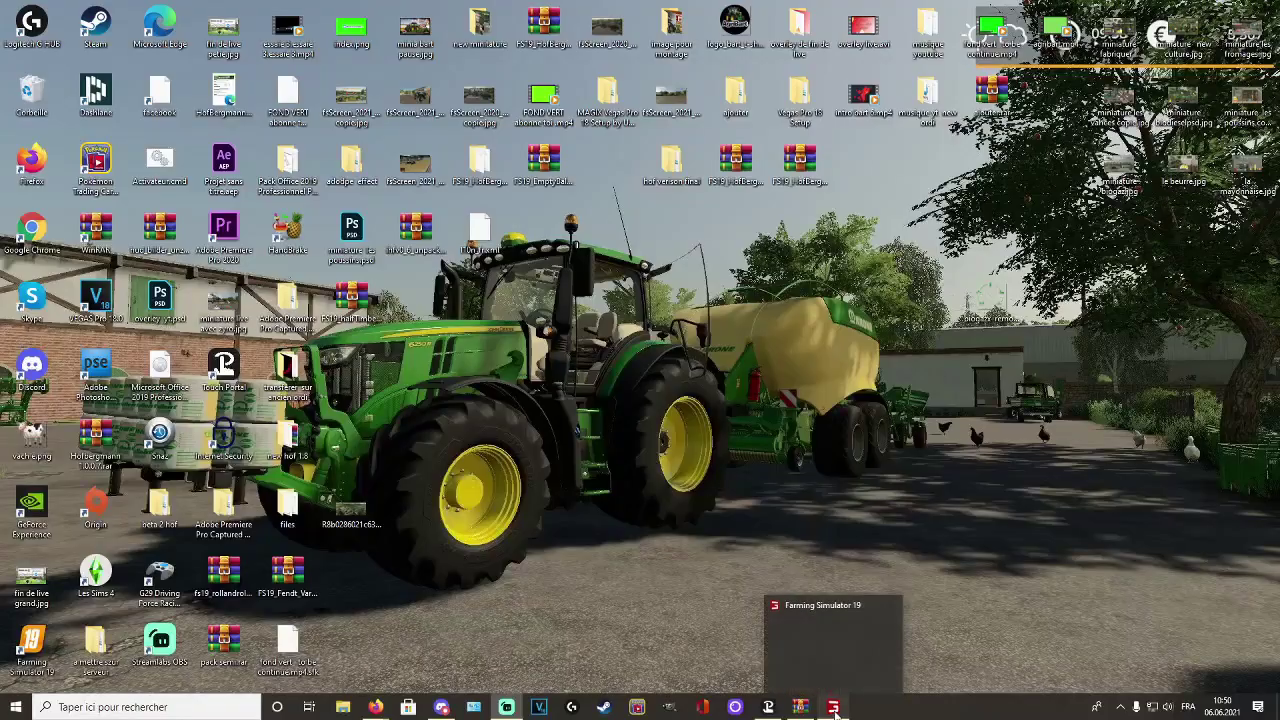
{"action": "left_click", "coordinate": [833, 707]}
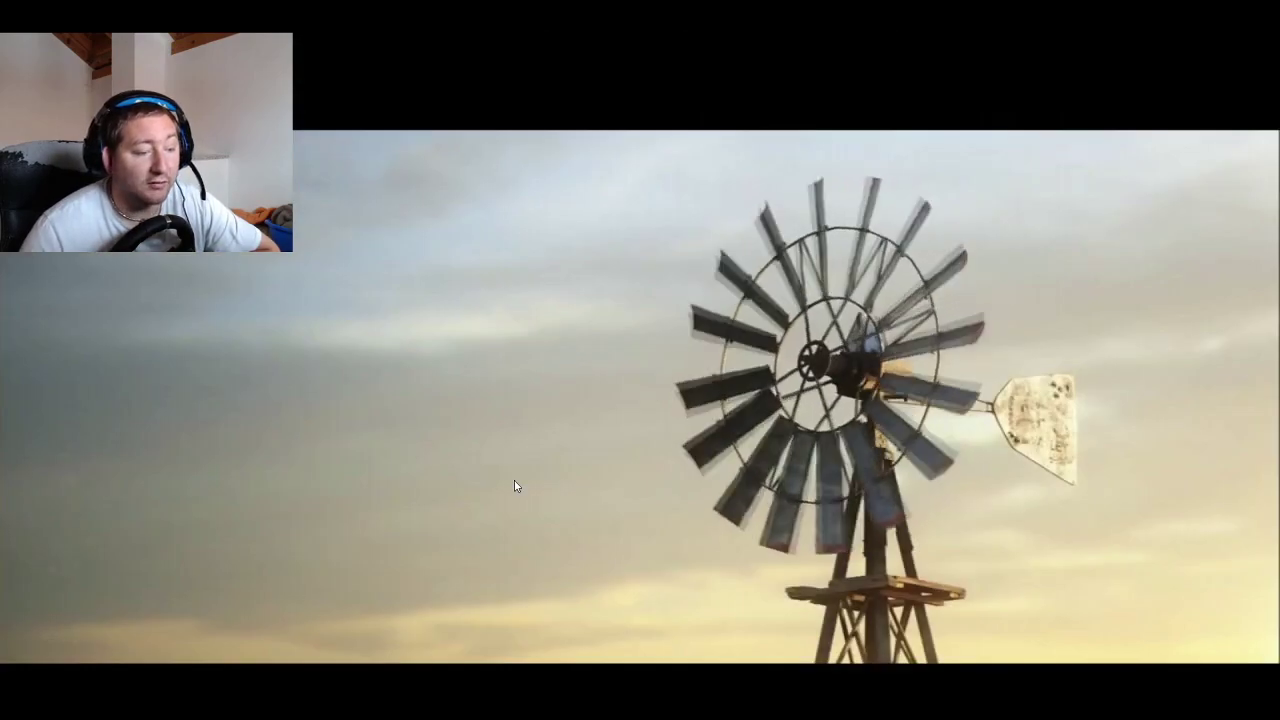
{"action": "left_click", "coordinate": [514, 480]}
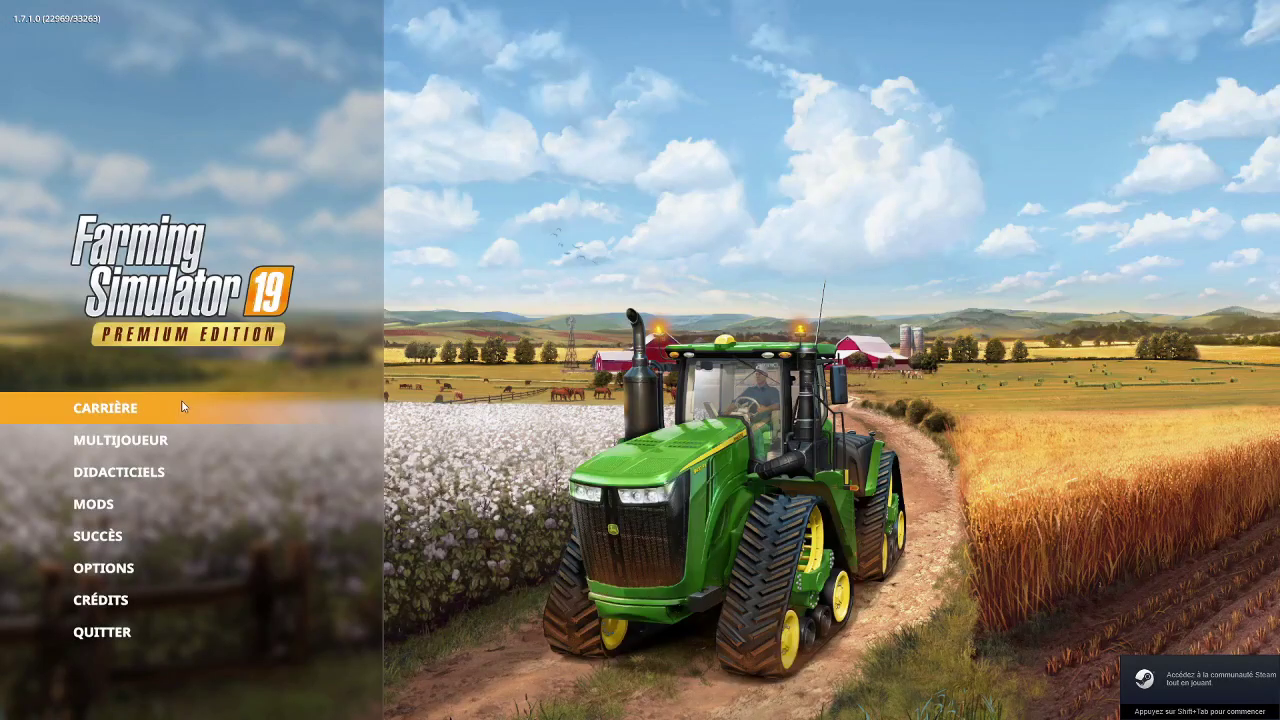
- Start a new career in the empty save slot 5 and choose its career mode
{"action": "left_click", "coordinate": [112, 417]}
{"action": "scroll", "coordinate": [600, 353], "scroll_direction": "down", "scroll_amount": 4}
{"action": "scroll", "coordinate": [600, 353], "scroll_direction": "up", "scroll_amount": 2}
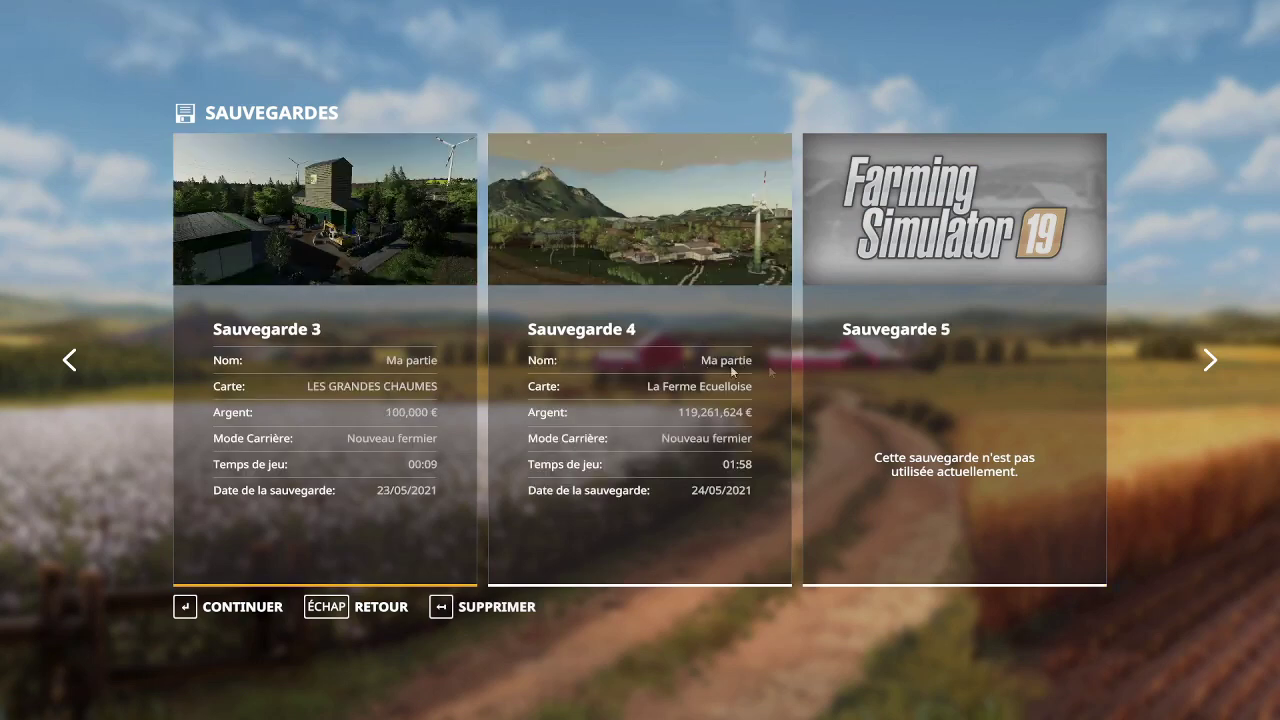
{"action": "left_click", "coordinate": [843, 348]}
{"action": "left_click", "coordinate": [333, 476]}
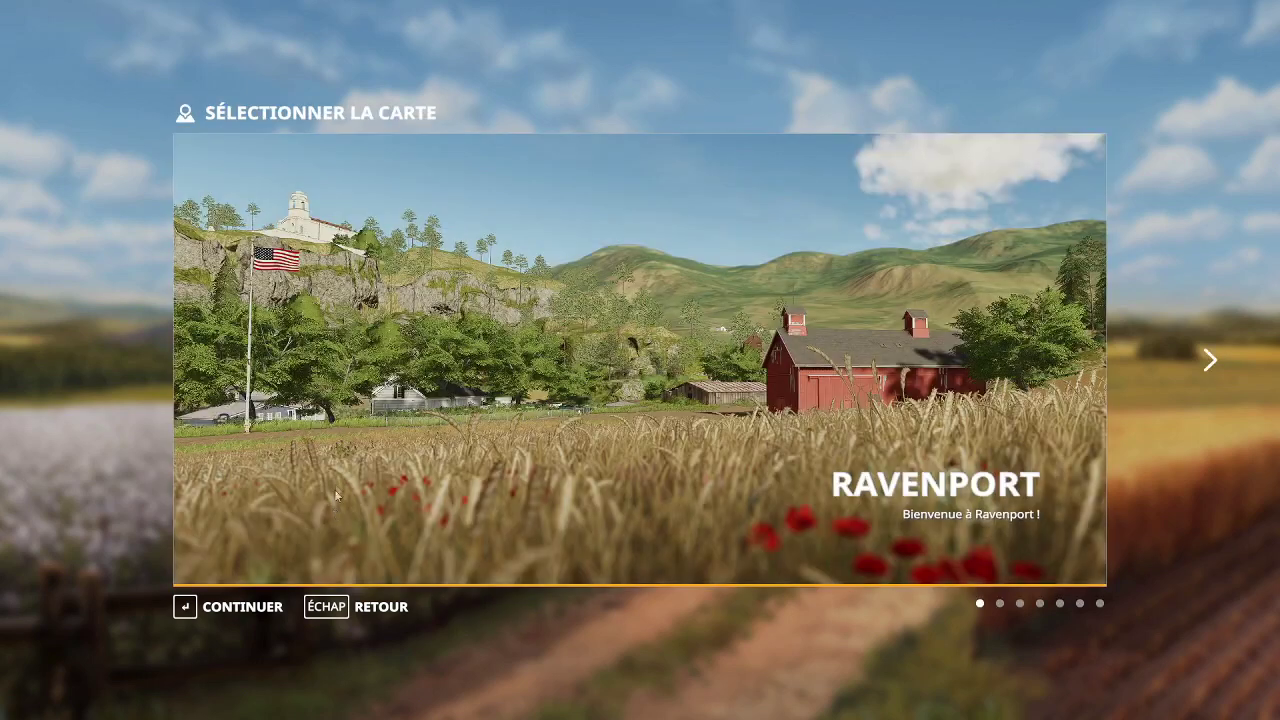
- Select the Hof Bergmann map, start the game with it and dismiss the spring season message
{"action": "scroll", "coordinate": [335, 490], "scroll_direction": "up", "scroll_amount": 1}
{"action": "scroll", "coordinate": [320, 486], "scroll_direction": "up", "scroll_amount": 1}
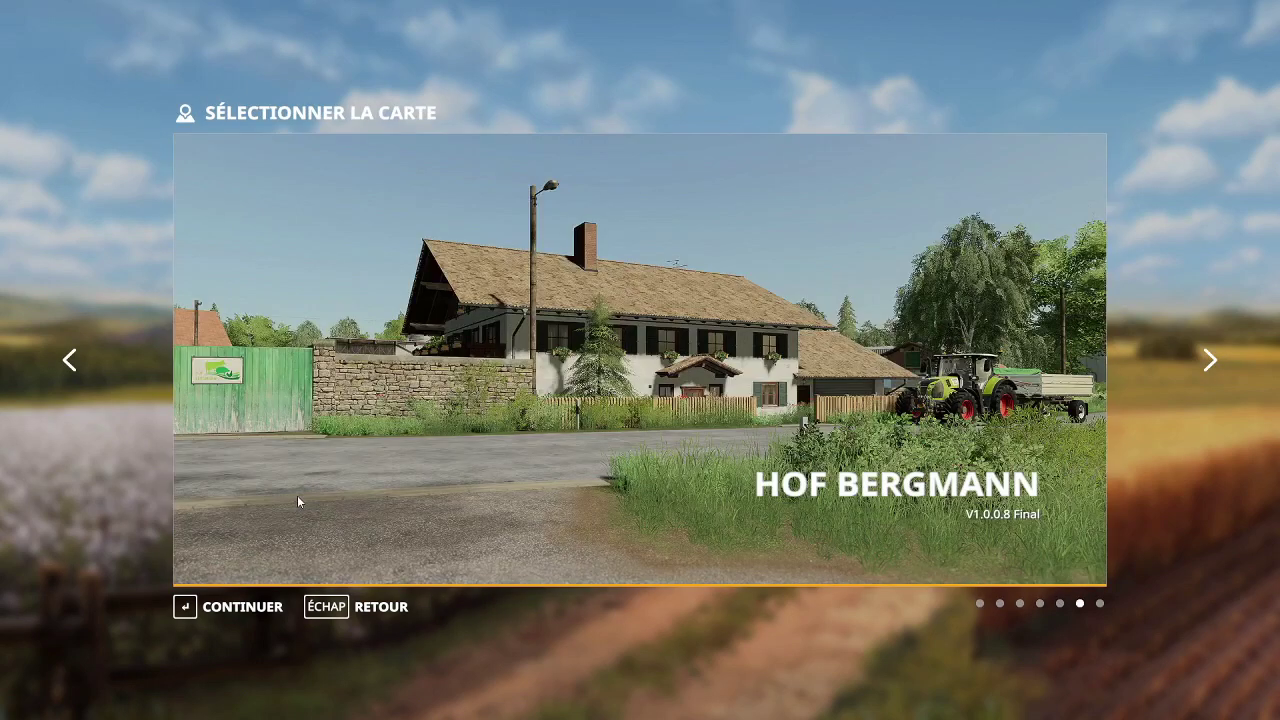
{"action": "left_click", "coordinate": [240, 604]}
{"action": "left_click", "coordinate": [255, 606]}
{"action": "key", "text": "Return"}
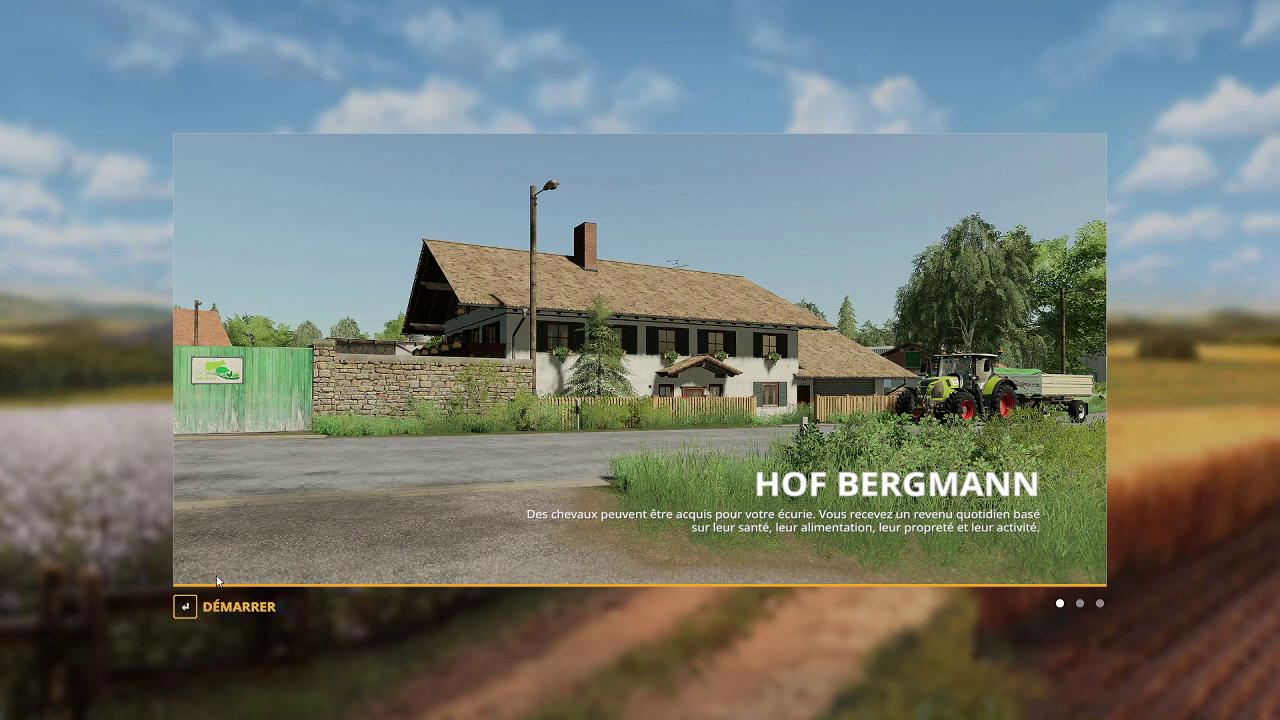
{"action": "left_click", "coordinate": [214, 611]}
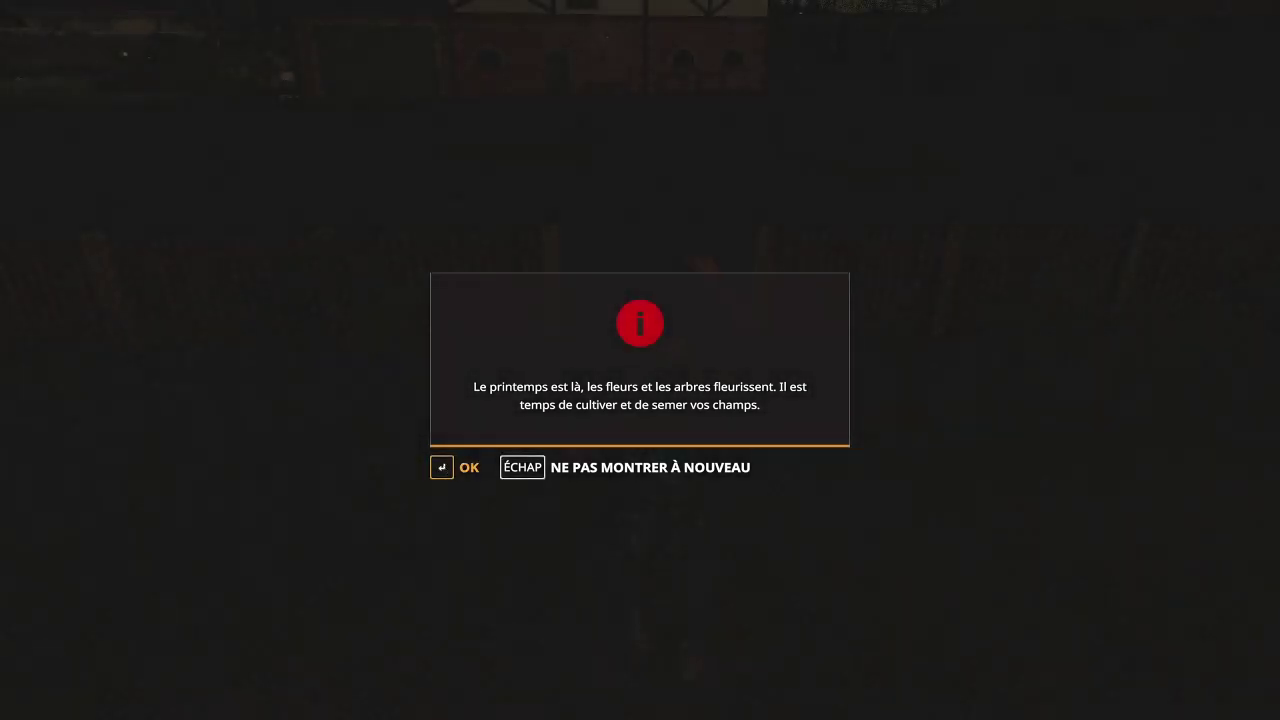
{"action": "left_click", "coordinate": [450, 466]}
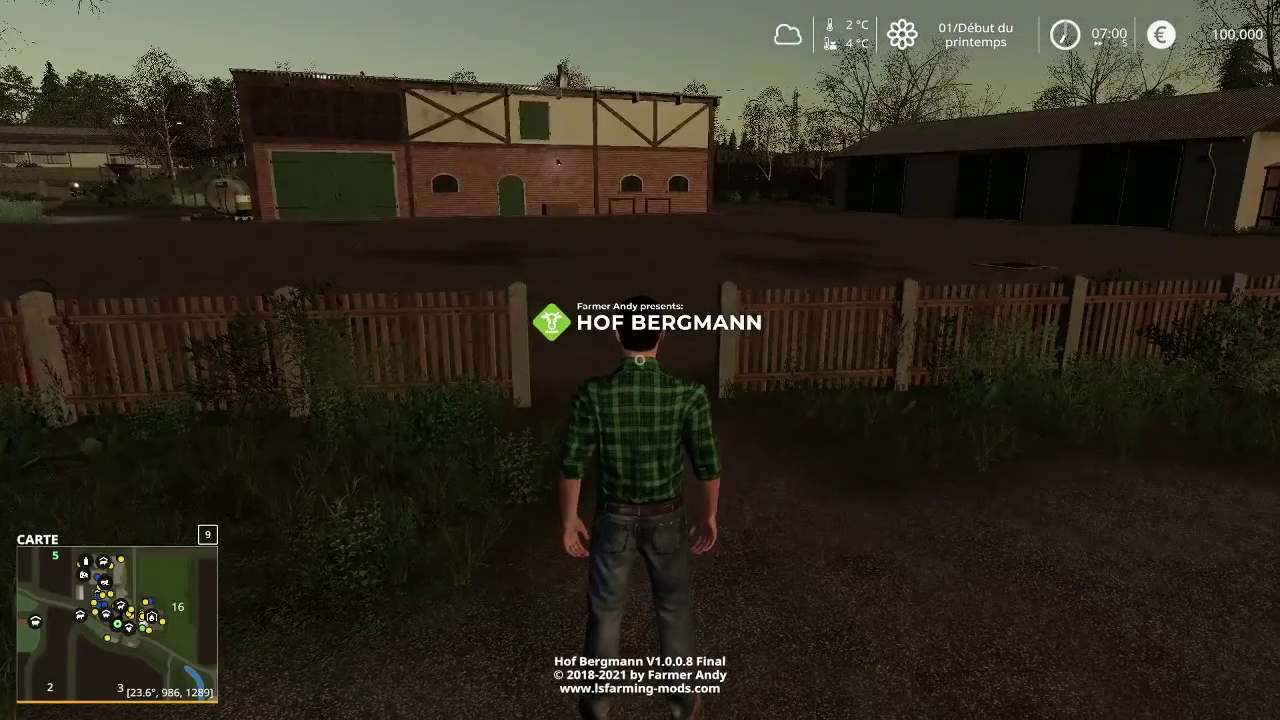
- Check the French label of the oil mill on the in-game map and return to the game
{"action": "key", "text": "Escape"}
{"action": "left_click_drag", "start_coordinate": [710, 356], "coordinate": [380, 328]}
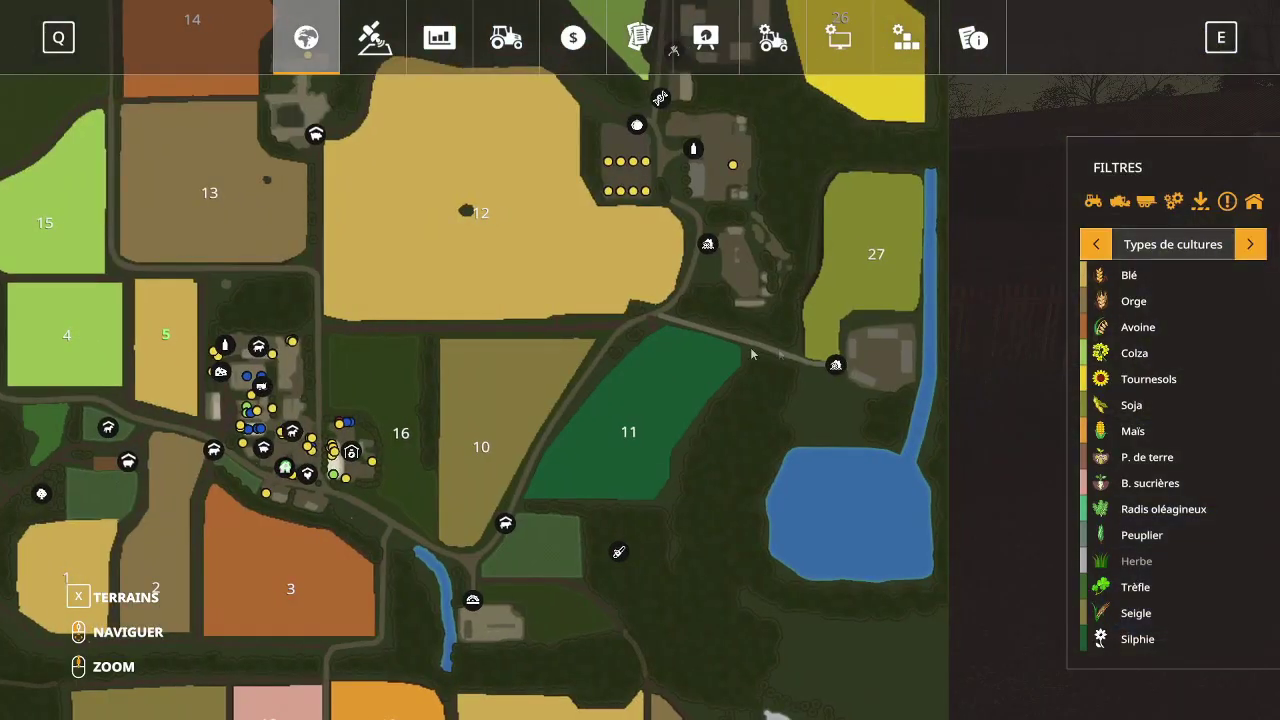
{"action": "mouse_move", "coordinate": [833, 370]}
{"action": "left_click_drag", "start_coordinate": [833, 372], "coordinate": [800, 366]}
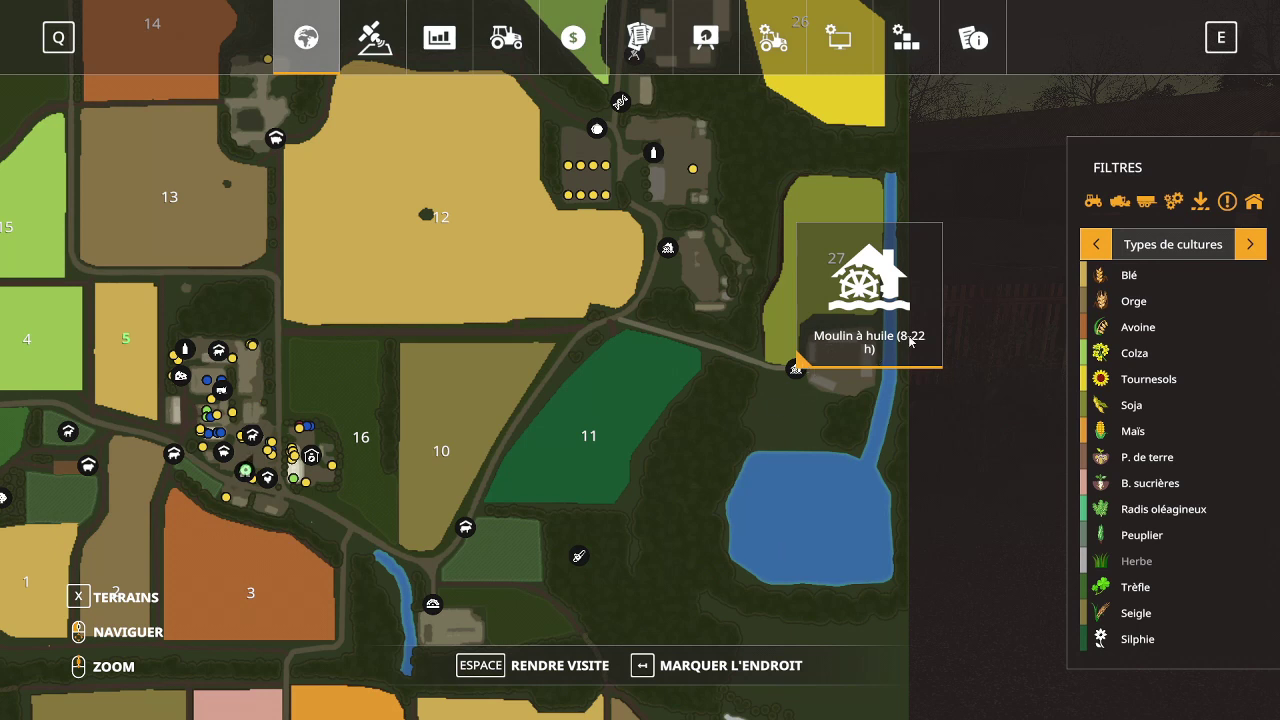
{"action": "key", "text": "Escape"}
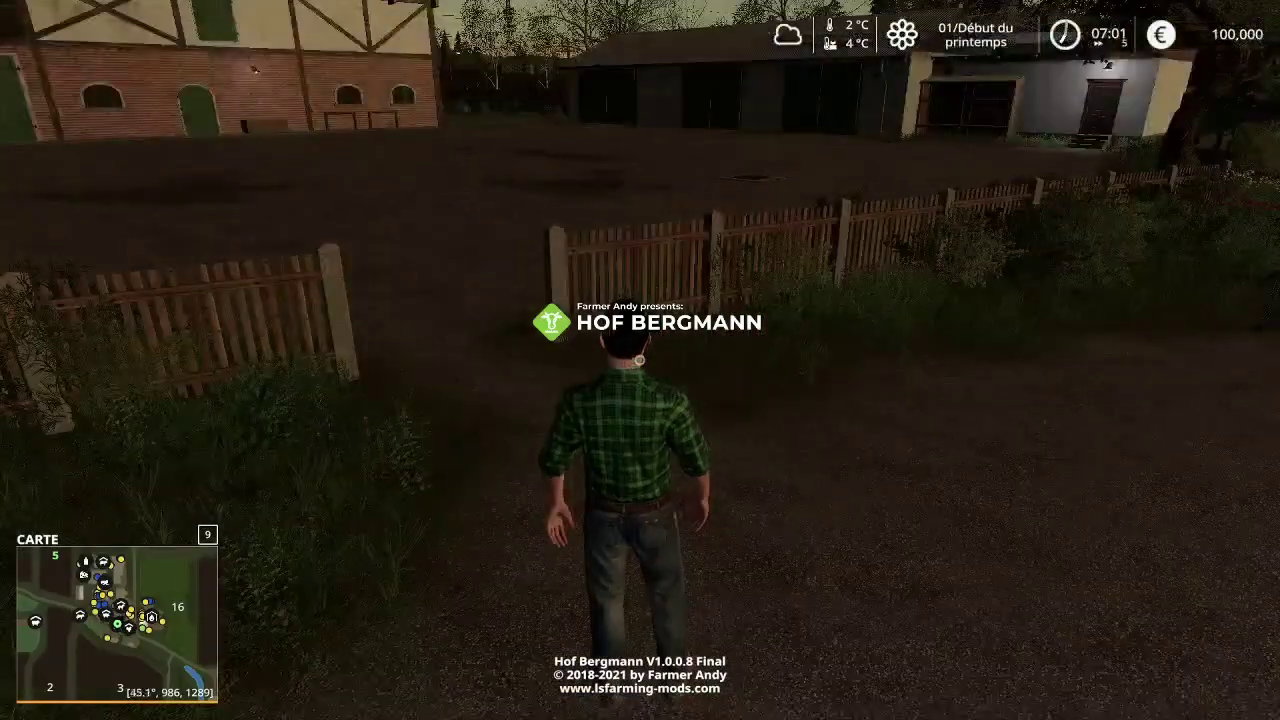
- Walk through the farmyard into the outbuilding and examine the French labels on the incubator
{"action": "key", "text": "w"}
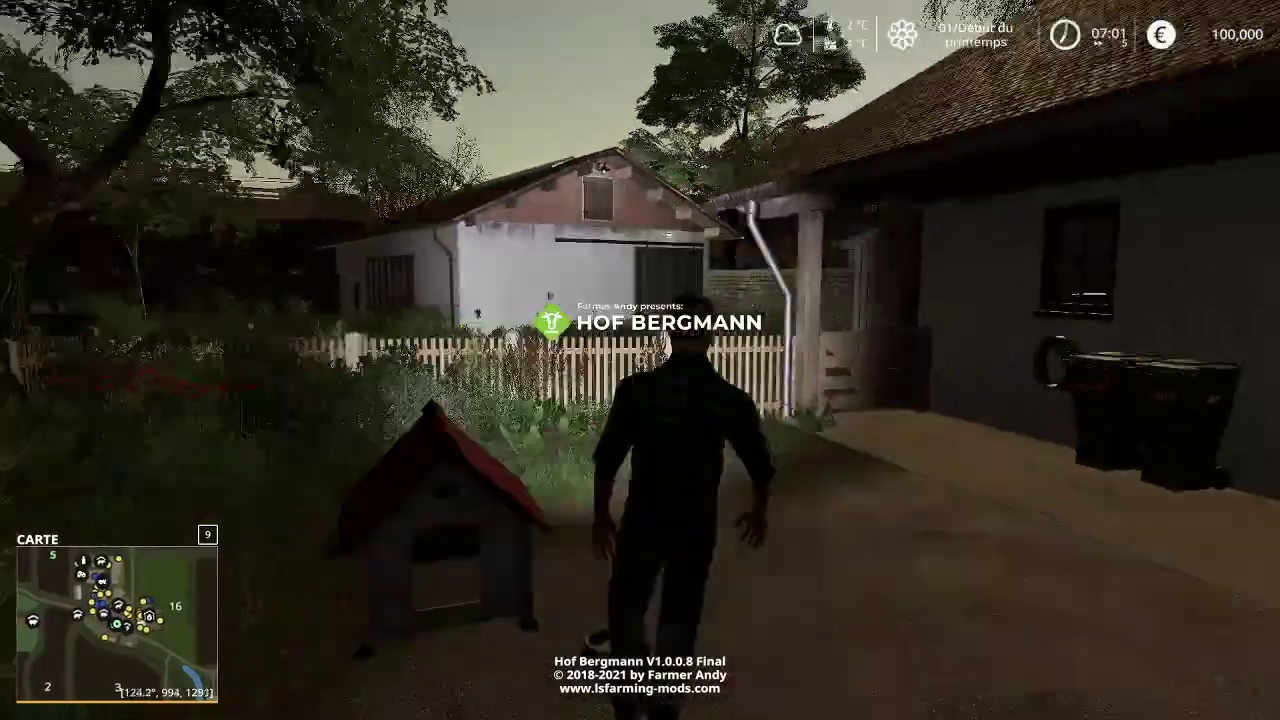
{"action": "key", "text": "w"}
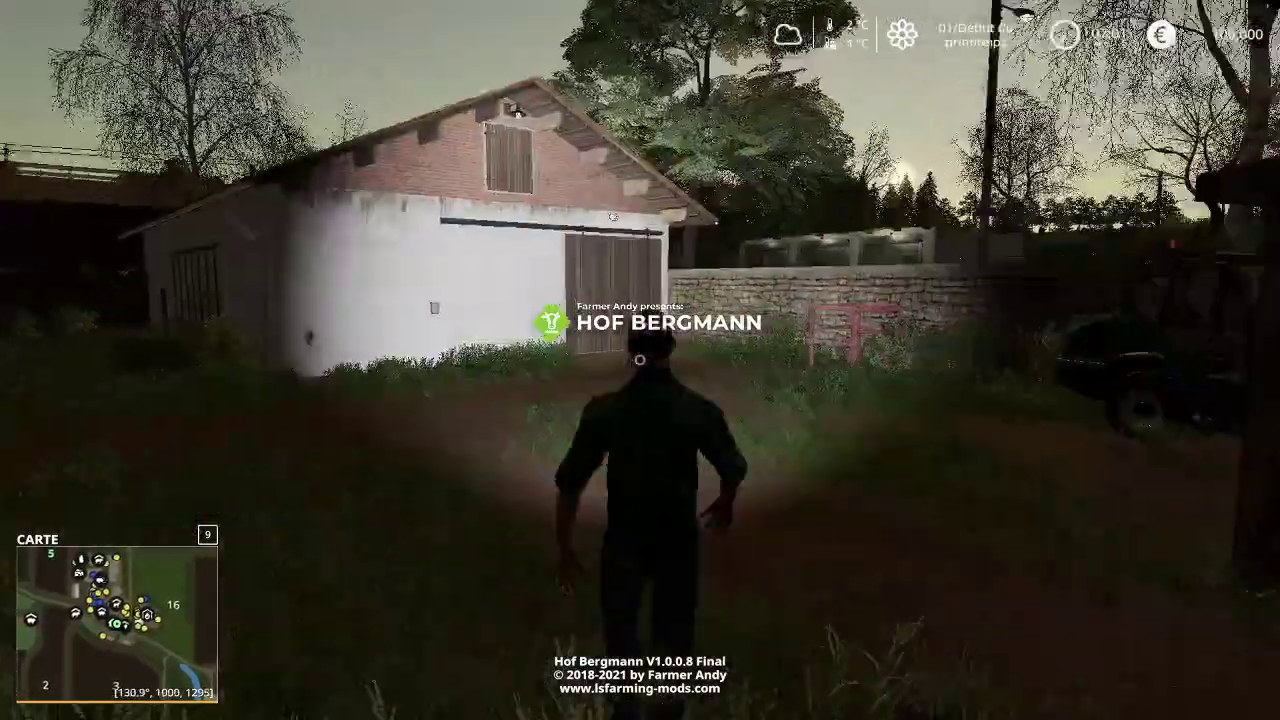
{"action": "key", "text": "w"}
{"action": "key", "text": "c"}
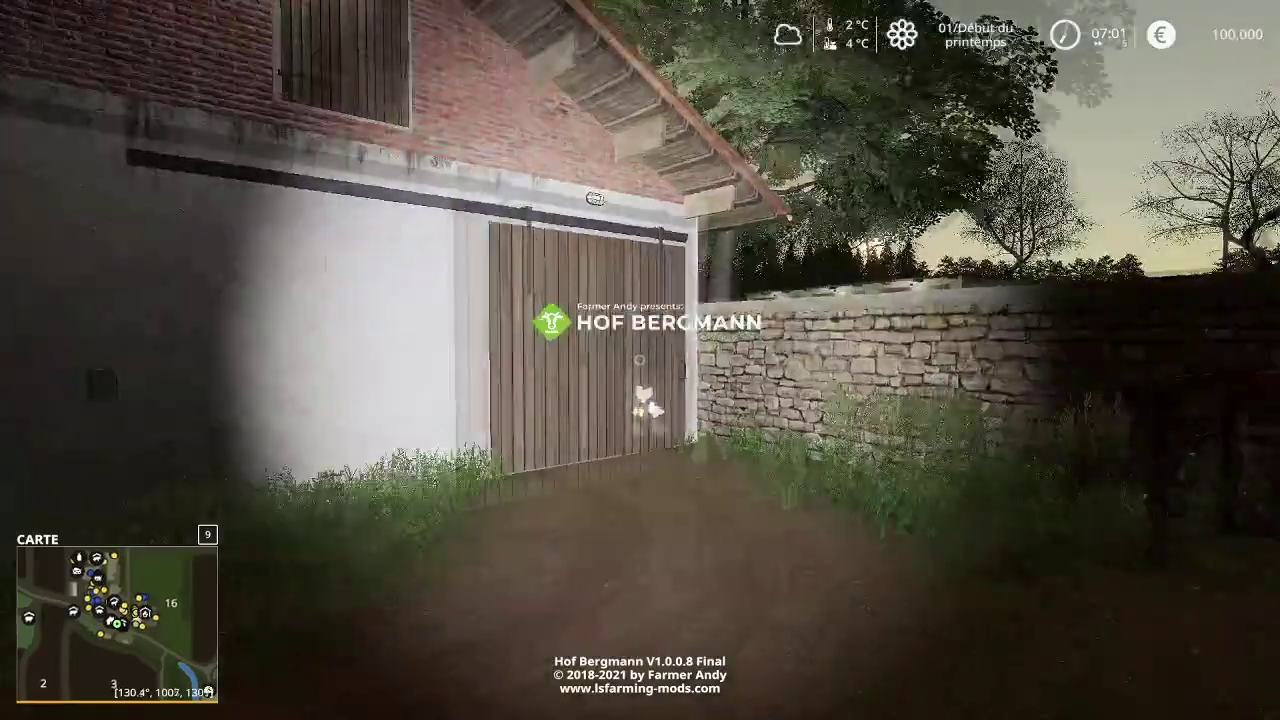
{"action": "key", "text": "w"}
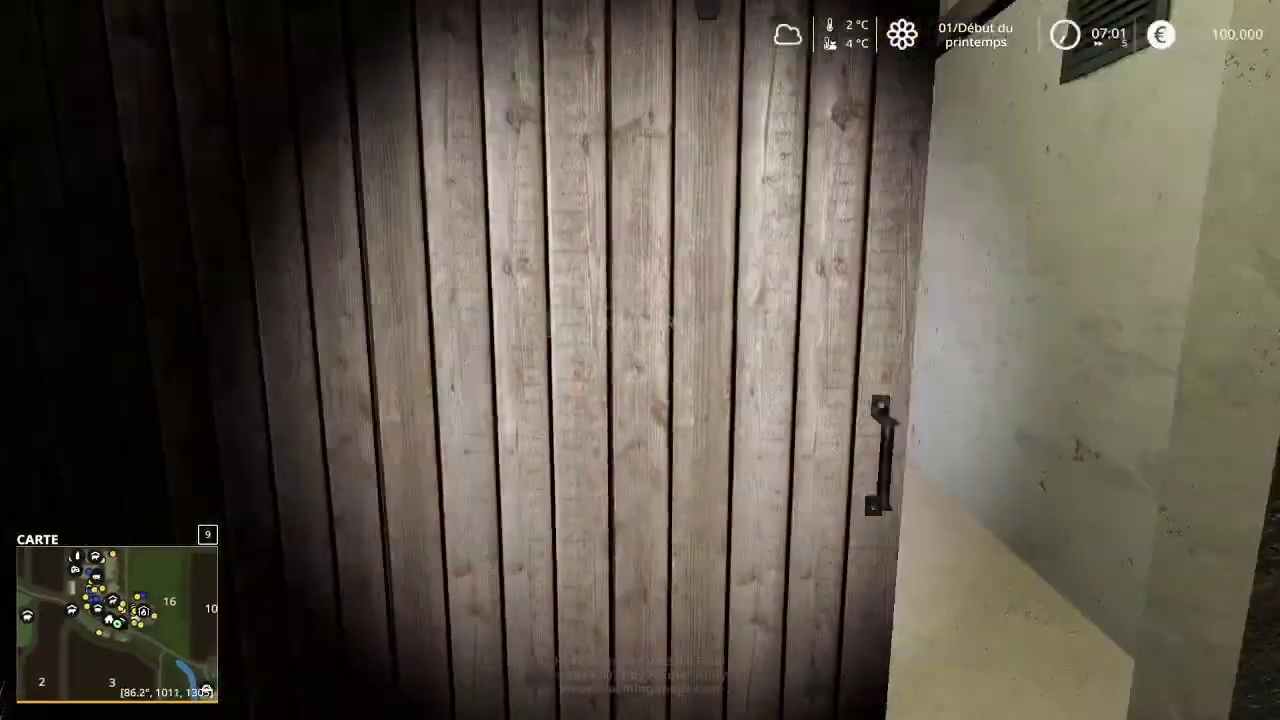
{"action": "key", "text": "w"}
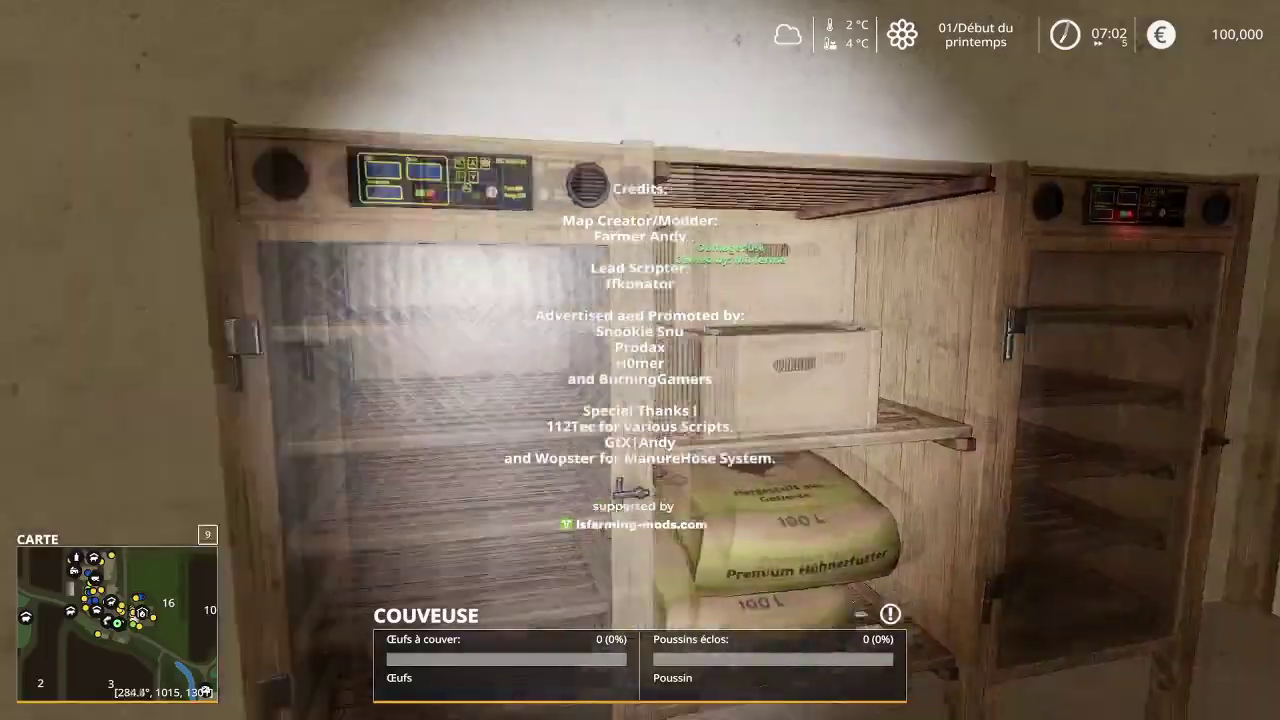
{"action": "key", "text": "w"}
- Quit the current Hof Bergmann game without saving
{"action": "key", "text": "Escape"}
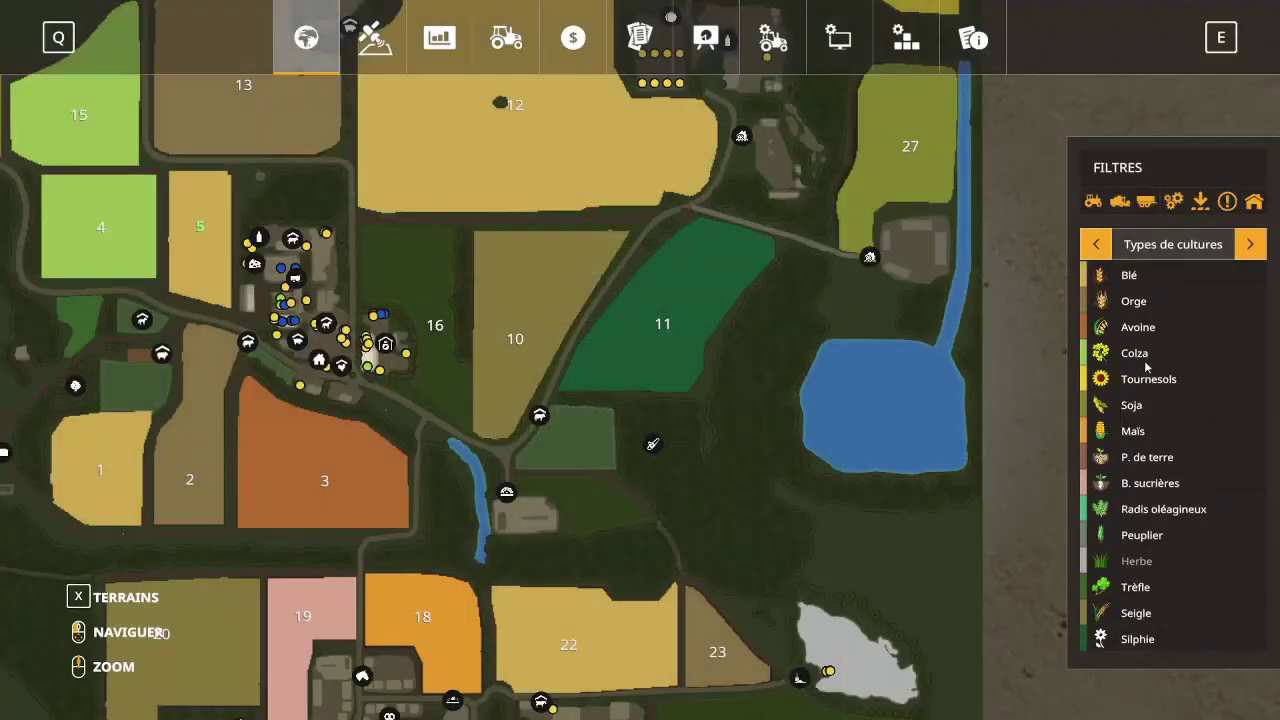
{"action": "left_click", "coordinate": [973, 37]}
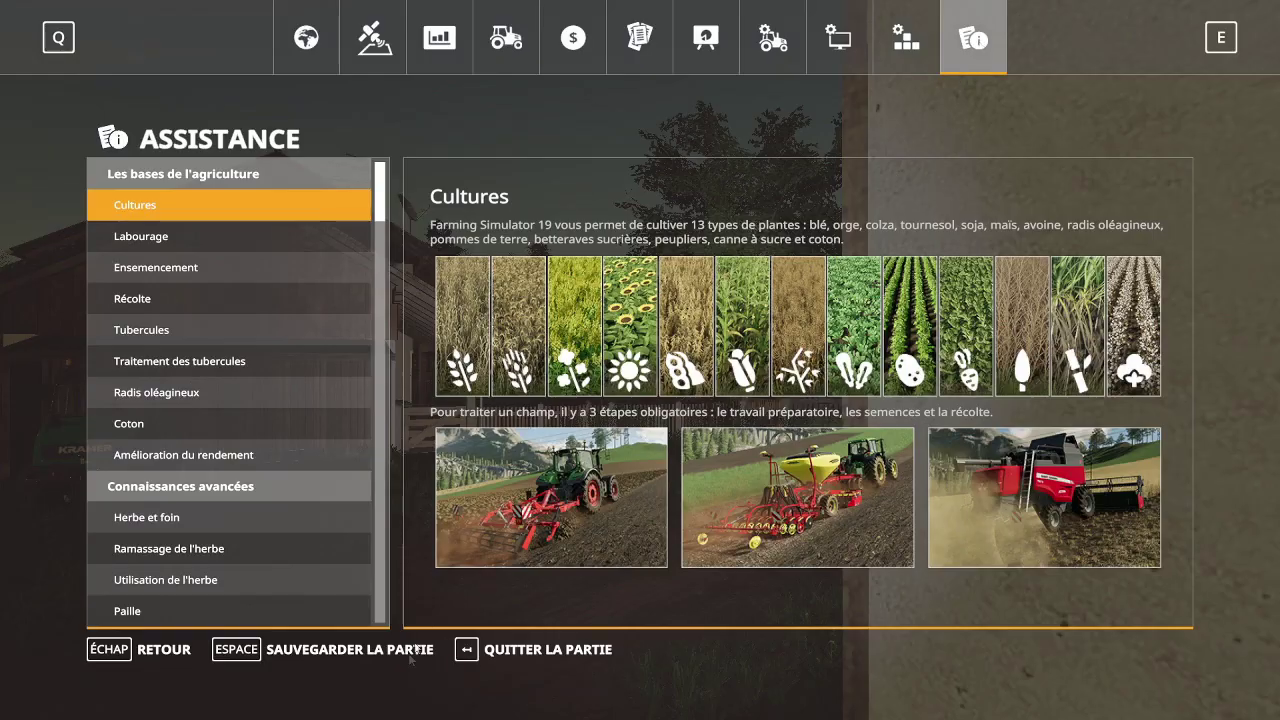
{"action": "left_click", "coordinate": [535, 648]}
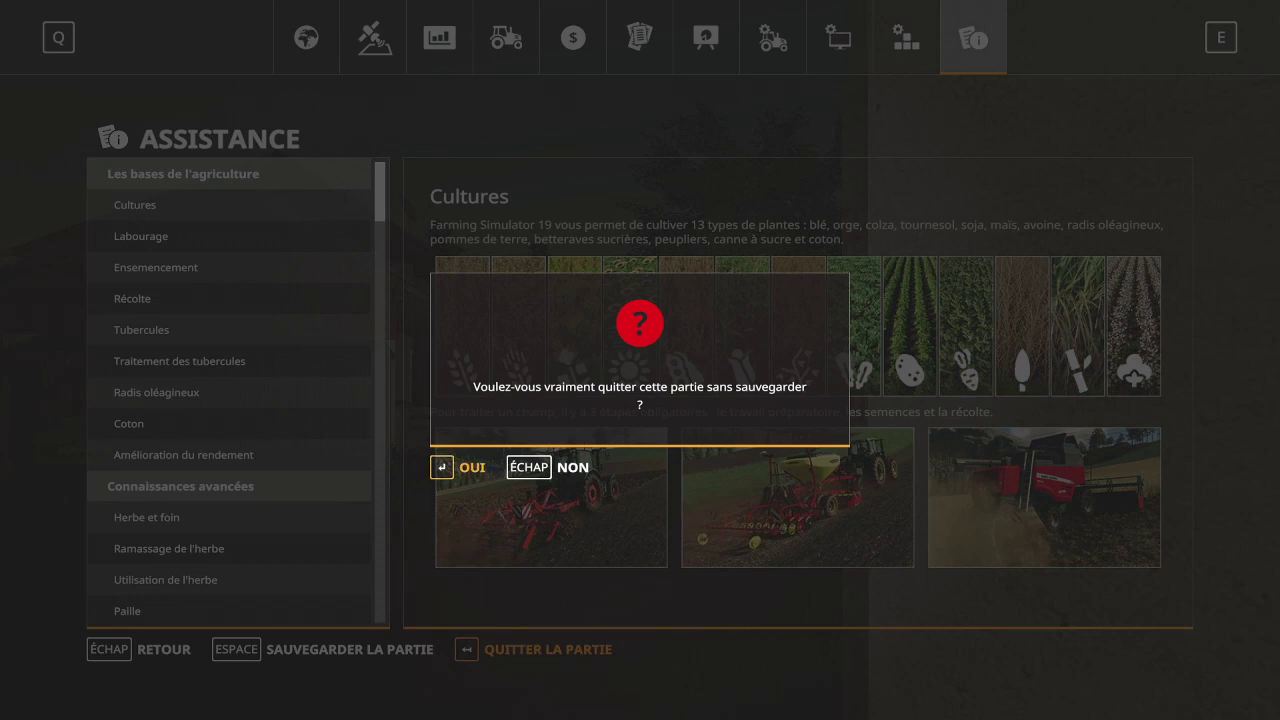
{"action": "key", "text": "Return"}
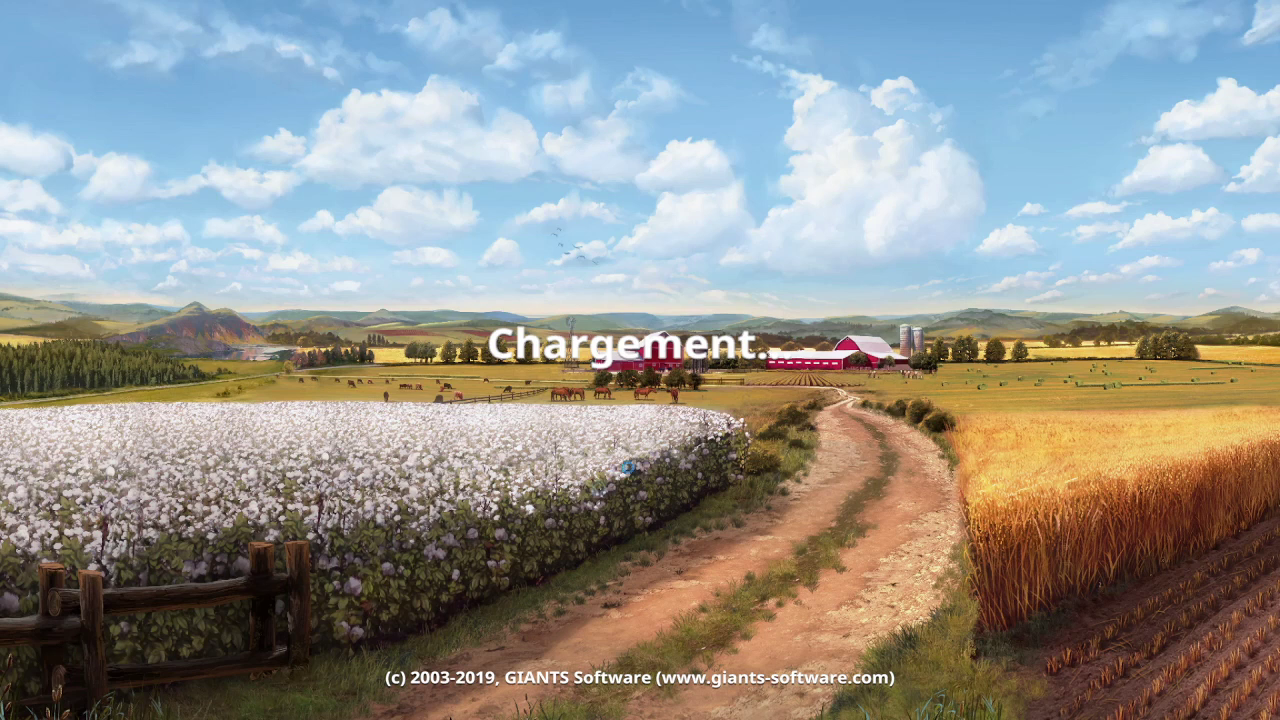
- Switch from the loading game to Discord on the desktop, move its window clear of the taskbar and minimise it
{"action": "key", "text": "super"}
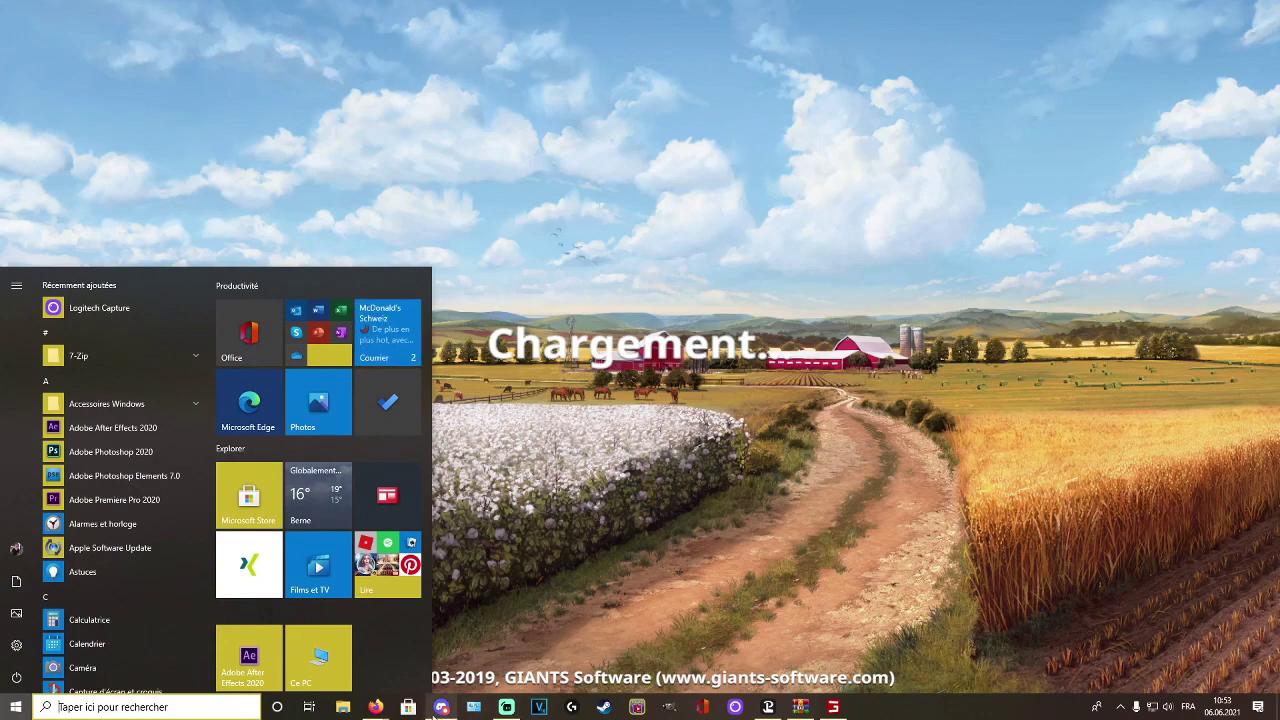
{"action": "left_click", "coordinate": [439, 706]}
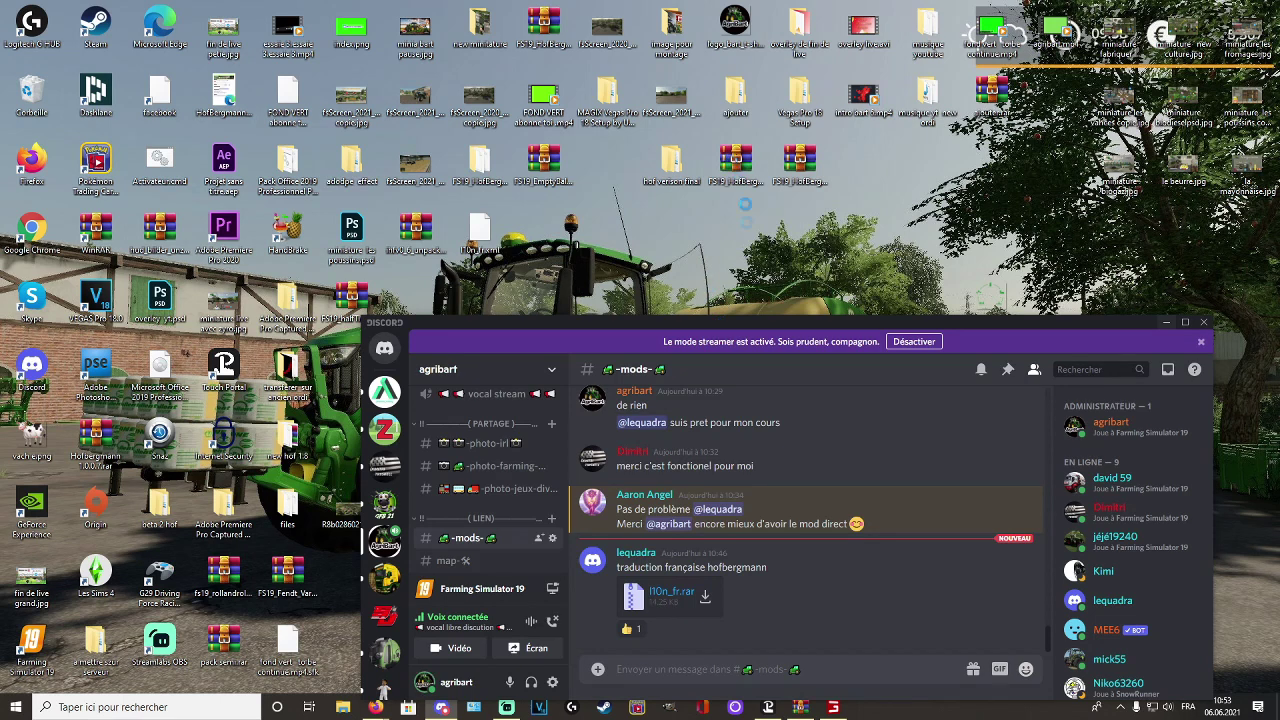
{"action": "key", "text": "super"}
{"action": "key", "text": "super"}
{"action": "key", "text": "super"}
{"action": "key", "text": "super"}
{"action": "key", "text": "super"}
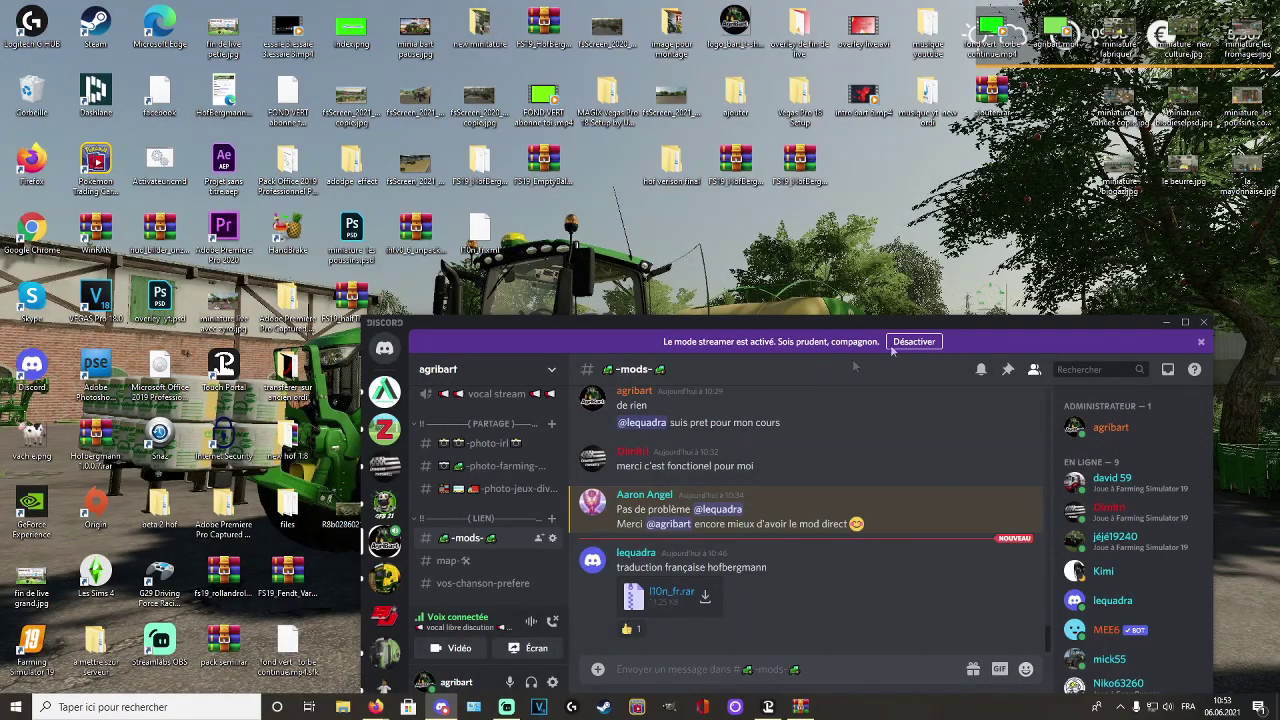
{"action": "left_click_drag", "start_coordinate": [1156, 323], "coordinate": [1119, 262]}
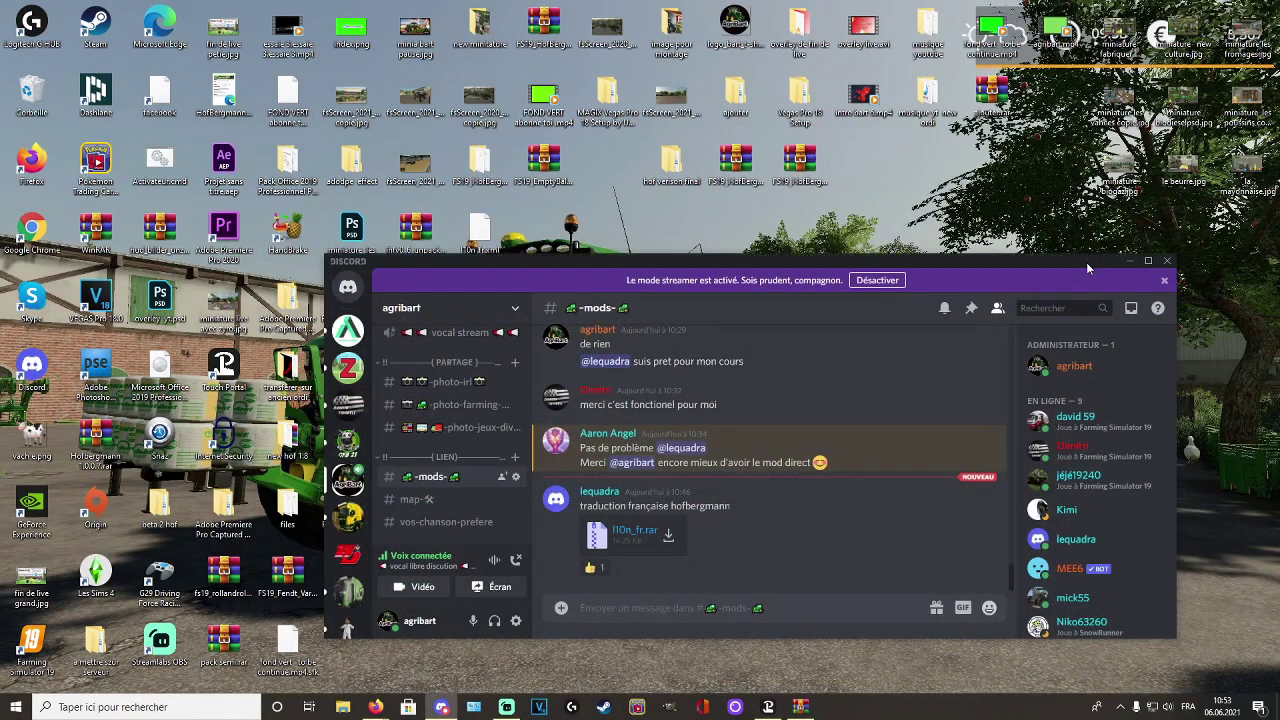
{"action": "left_click", "coordinate": [1128, 262]}
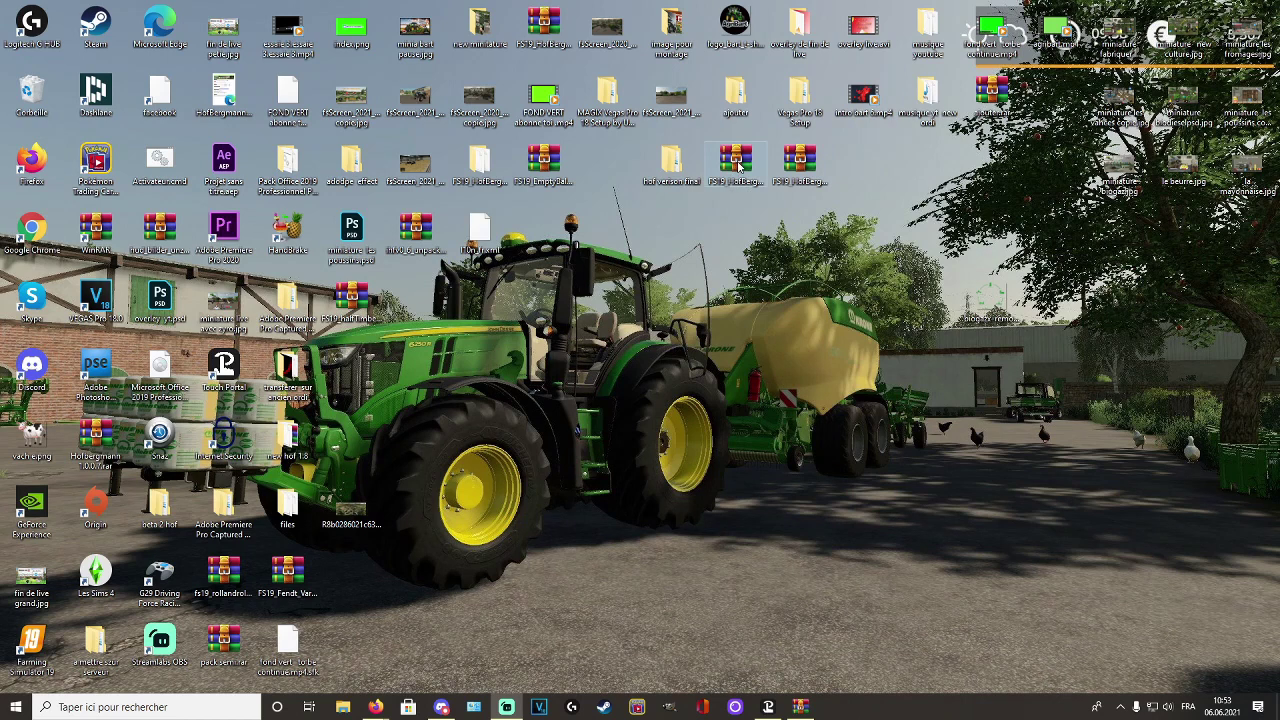
- Open the mods folder under Documents, My Games, FarmingSimulator2019 in File Explorer
{"action": "left_click", "coordinate": [343, 707]}
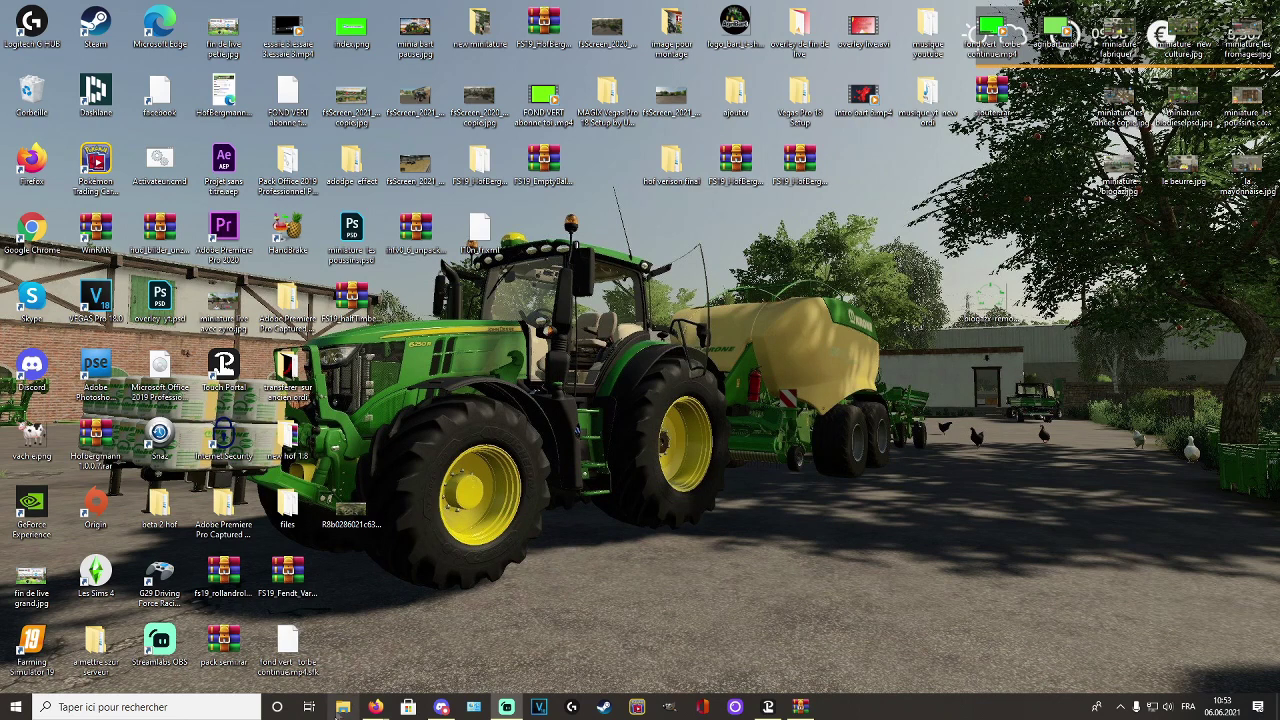
{"action": "double_click", "coordinate": [735, 450]}
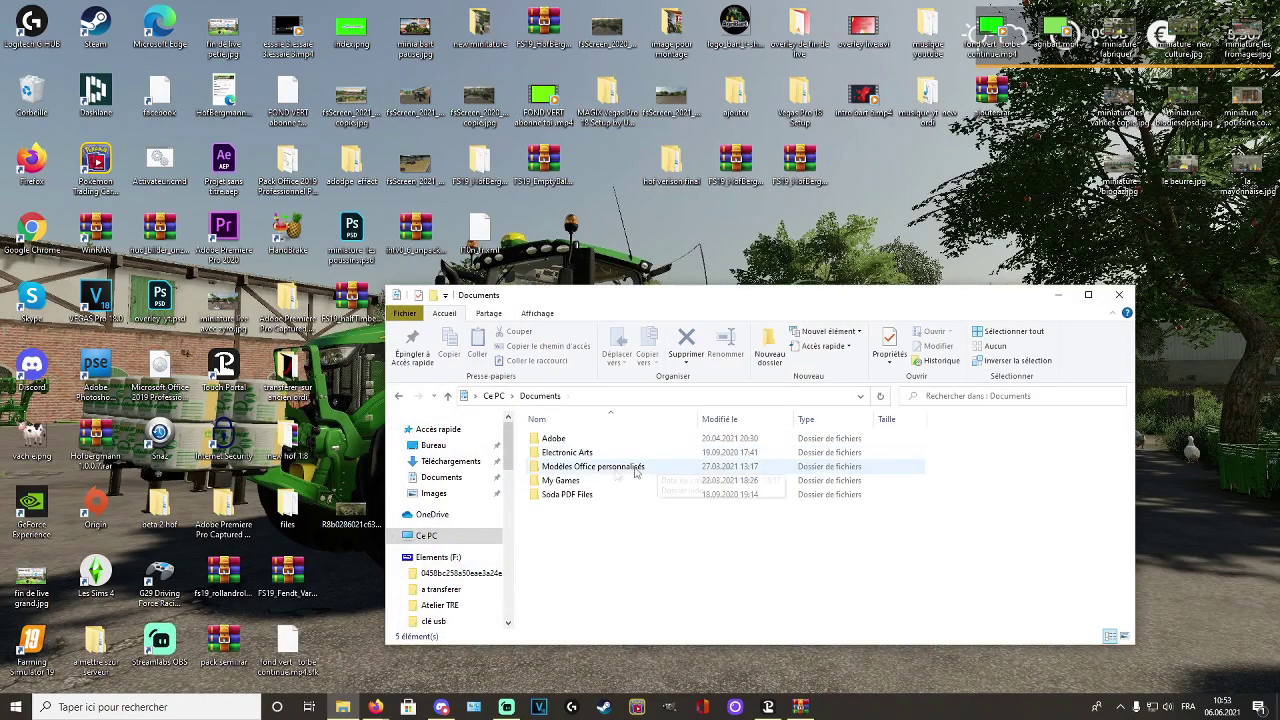
{"action": "double_click", "coordinate": [580, 482]}
{"action": "double_click", "coordinate": [560, 438]}
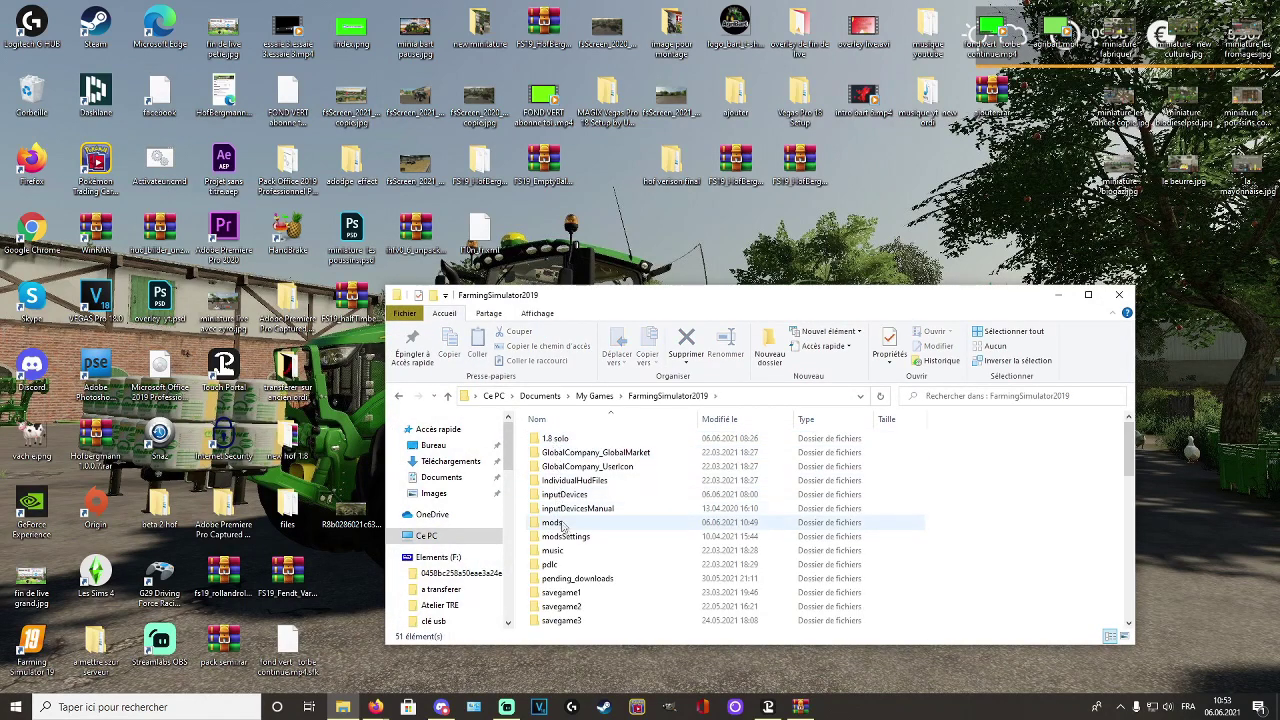
{"action": "double_click", "coordinate": [561, 528]}
- Find FS19_HofBergmann.zip in the mods folder, open it in WinRAR and dismiss the licence reminder to browse its files
{"action": "scroll", "coordinate": [575, 538], "scroll_direction": "down", "scroll_amount": 5}
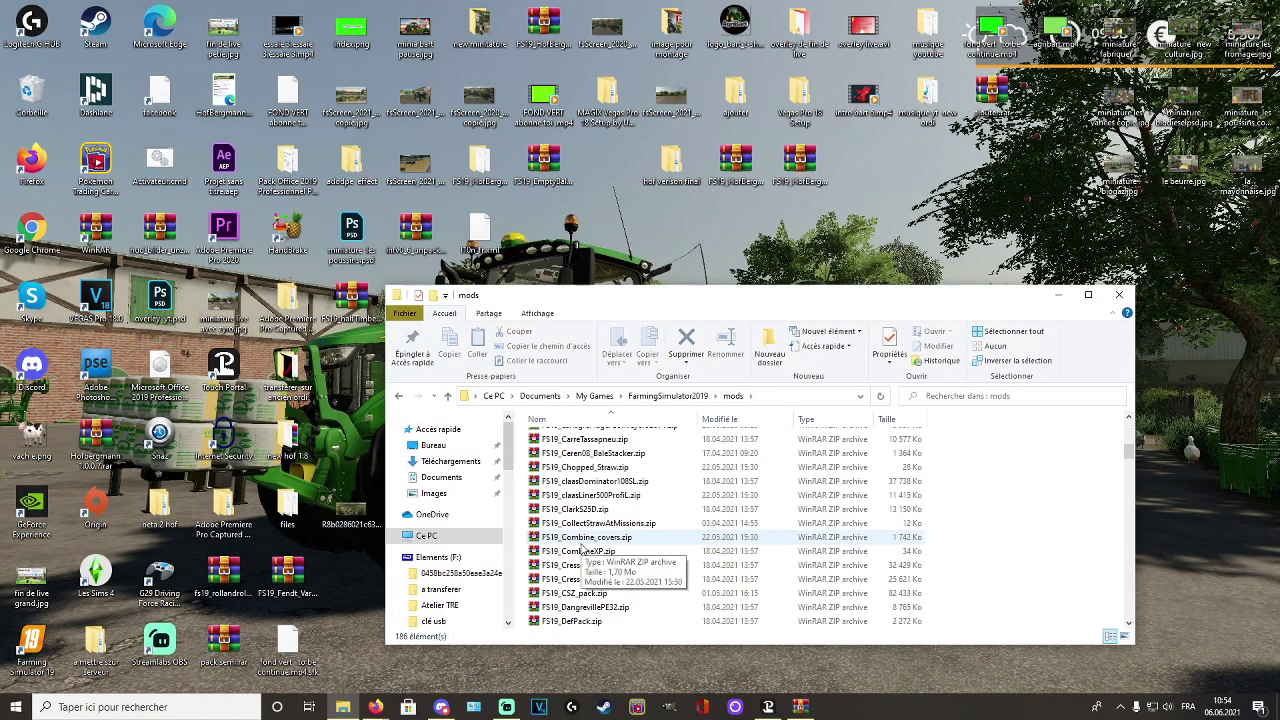
{"action": "scroll", "coordinate": [578, 545], "scroll_direction": "down", "scroll_amount": 9}
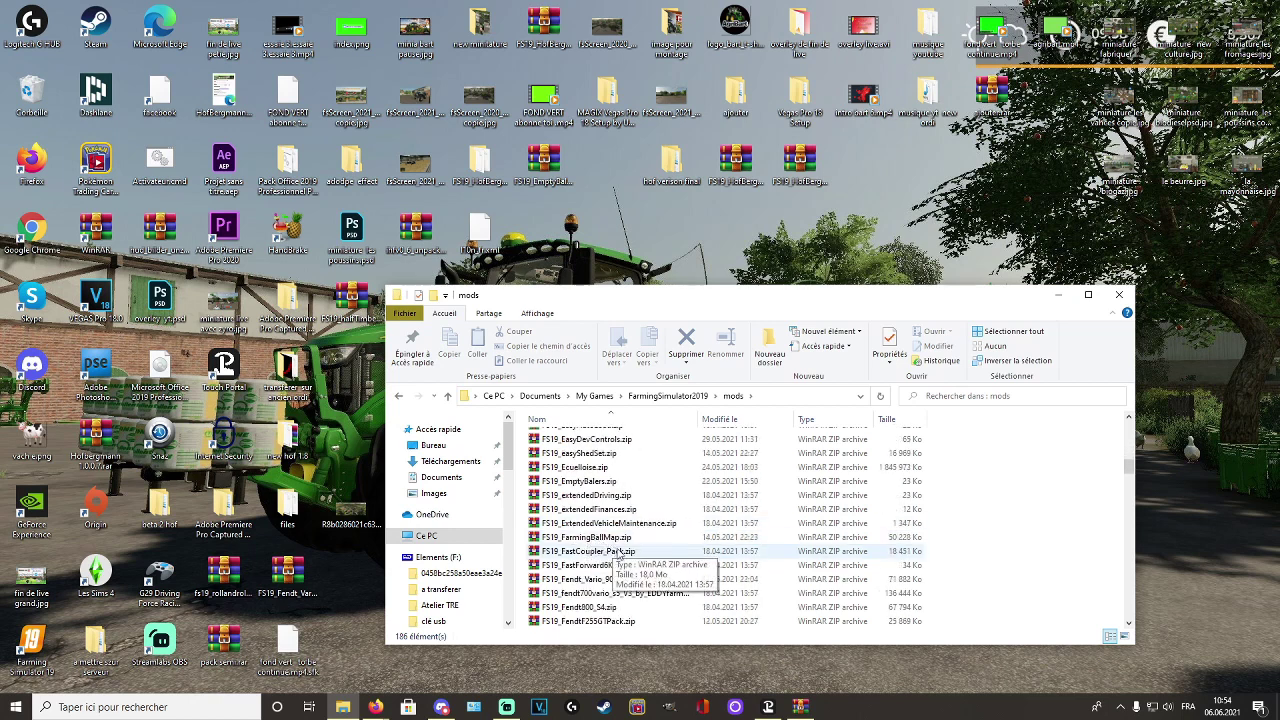
{"action": "scroll", "coordinate": [615, 572], "scroll_direction": "down", "scroll_amount": 8}
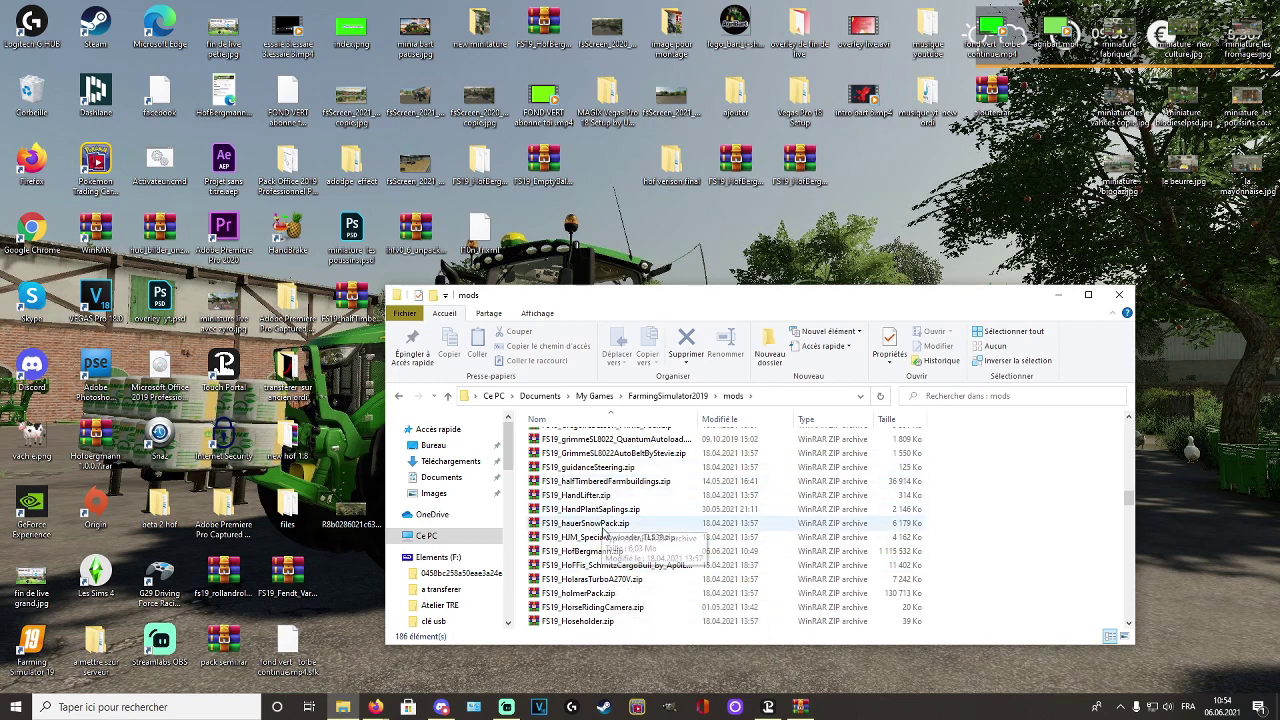
{"action": "double_click", "coordinate": [590, 554]}
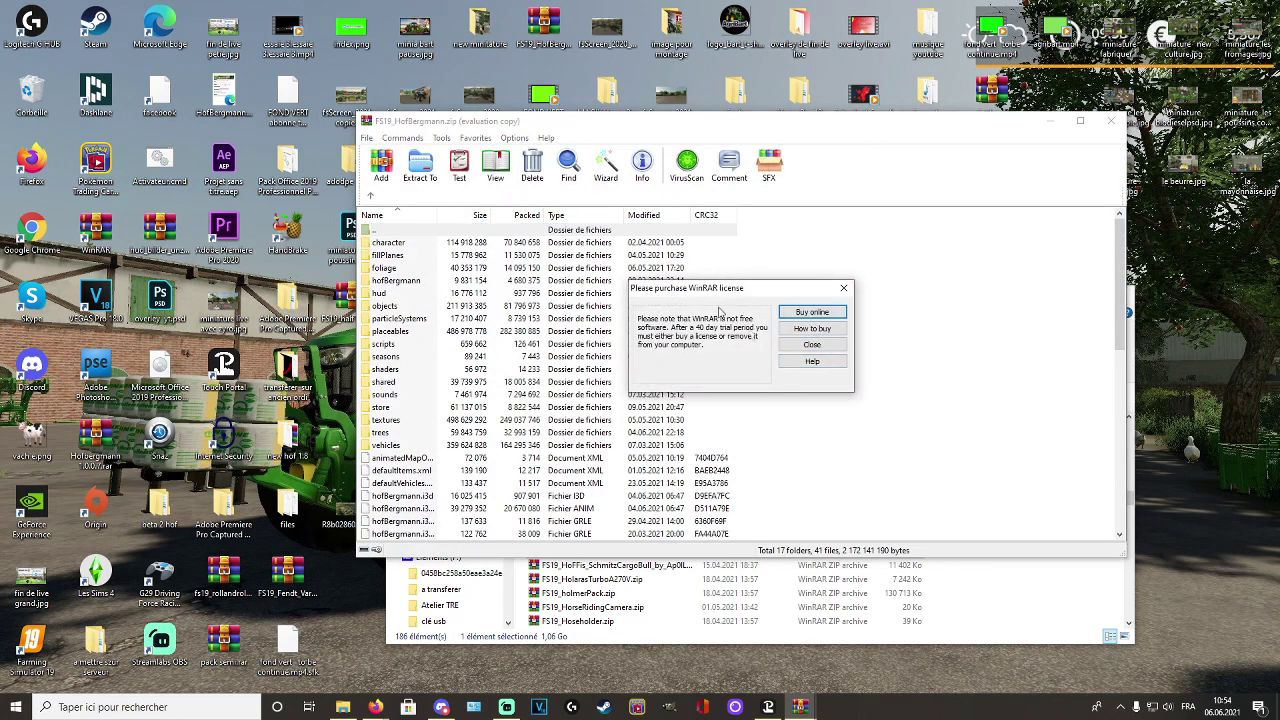
{"action": "left_click", "coordinate": [812, 345]}
{"action": "scroll", "coordinate": [458, 291], "scroll_direction": "down", "scroll_amount": 5}
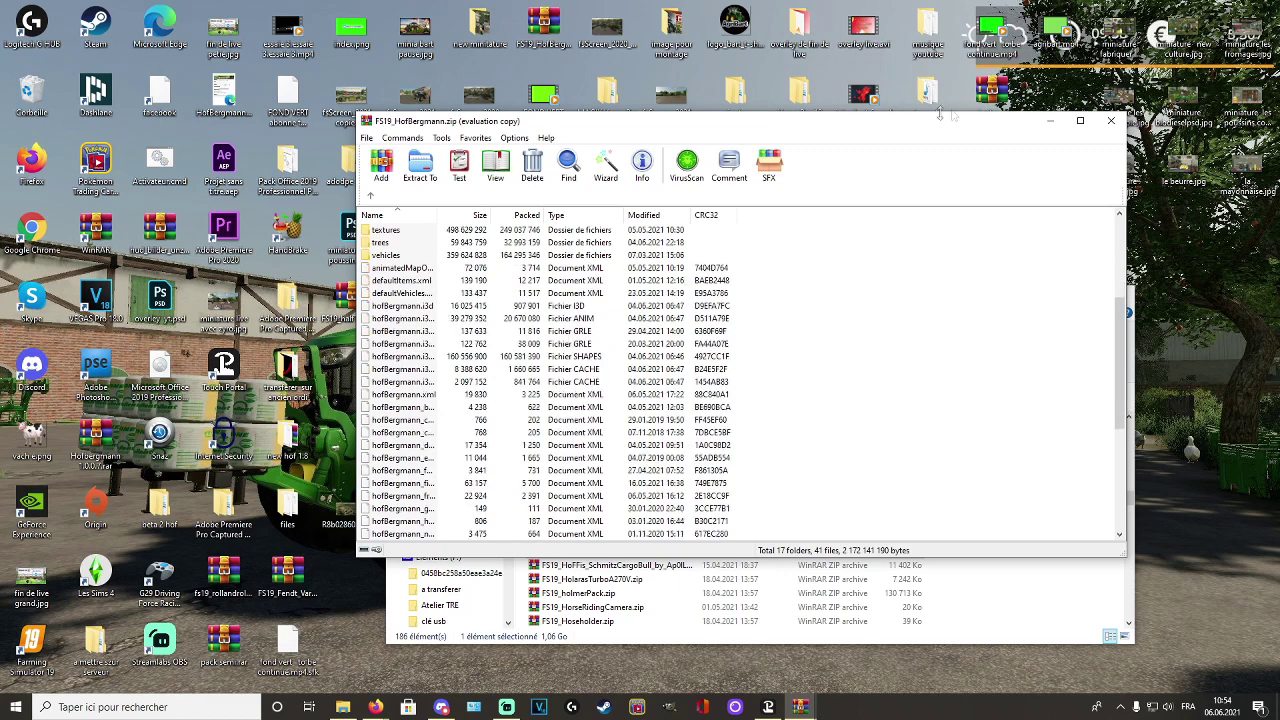
- Move the FS19_HofBergmann.zip window aside, open FS19_HofBergmann_Map_AIO_Pack_v1_0_0_8.part1.rar from the desktop and dismiss the licence reminder
{"action": "left_click_drag", "start_coordinate": [914, 131], "coordinate": [666, 275]}
{"action": "double_click", "coordinate": [806, 165]}
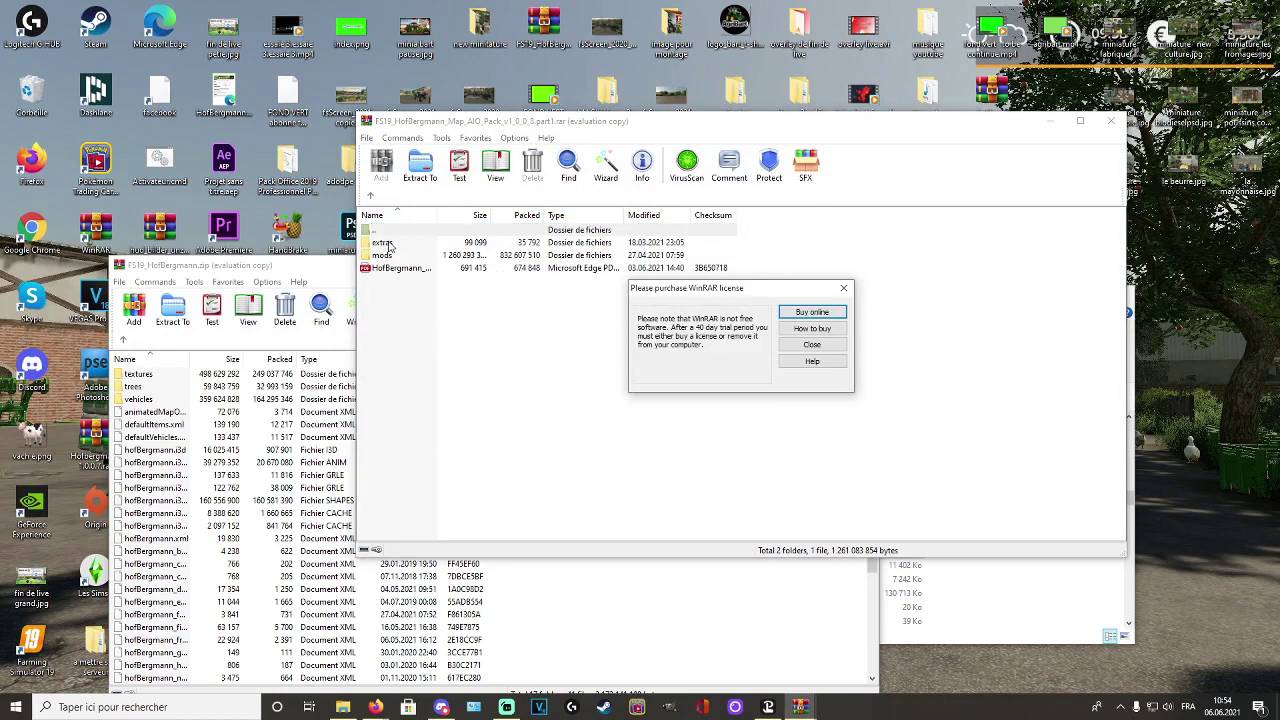
{"action": "left_click", "coordinate": [812, 344]}
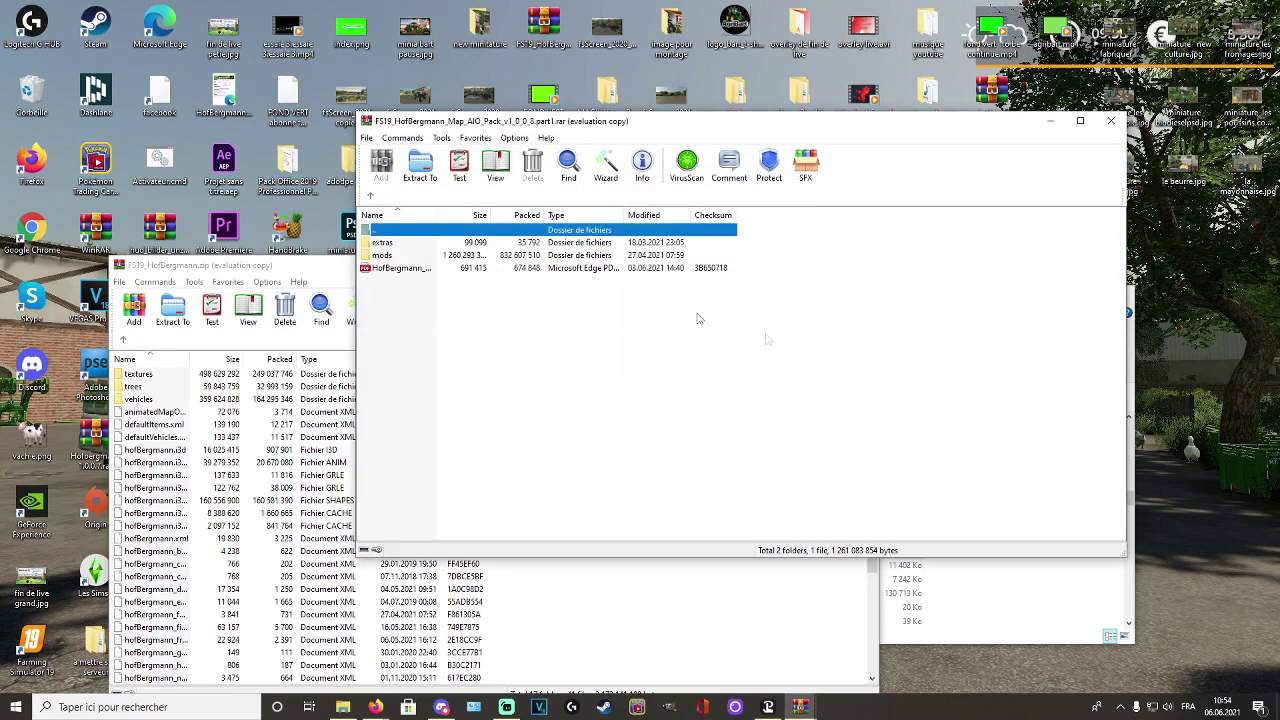
- Browse the pack's extras folder to Seasons Animals and open the männliche Version HB 1.0.0.8 folder containing animals.xml
{"action": "double_click", "coordinate": [388, 244]}
{"action": "left_click_drag", "start_coordinate": [649, 128], "coordinate": [1080, 157]}
{"action": "double_click", "coordinate": [834, 285]}
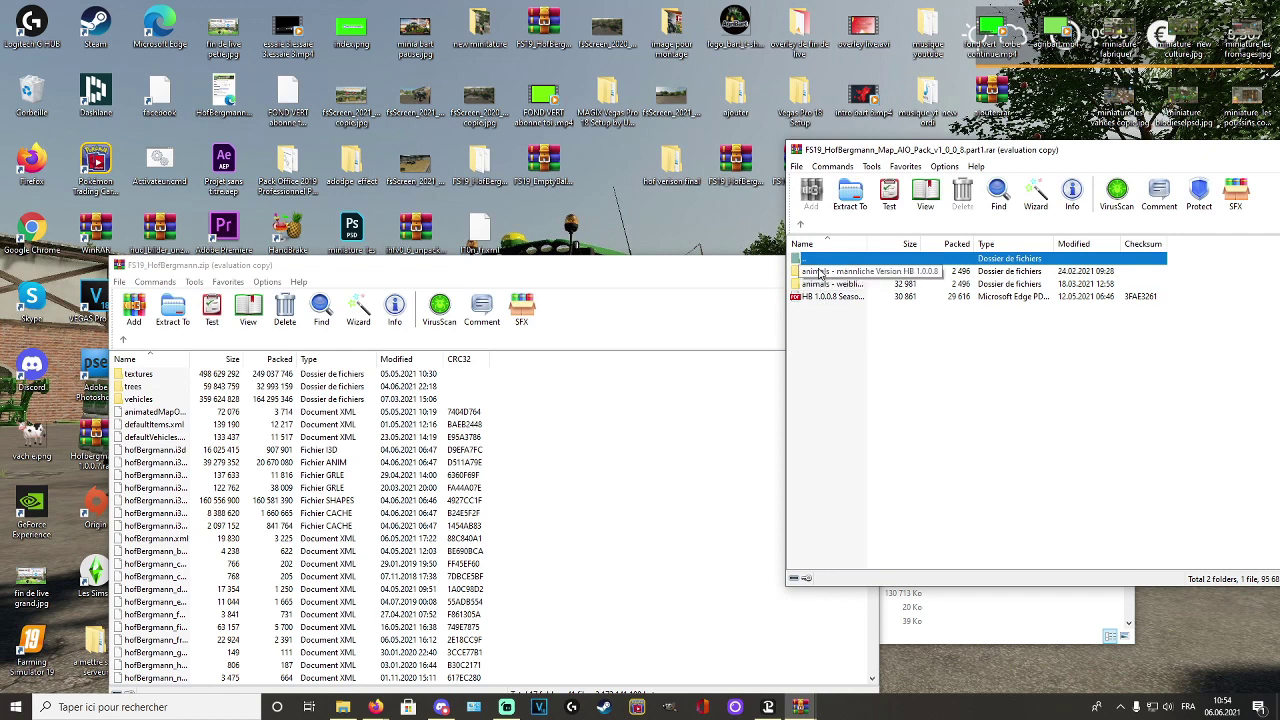
{"action": "double_click", "coordinate": [820, 273]}
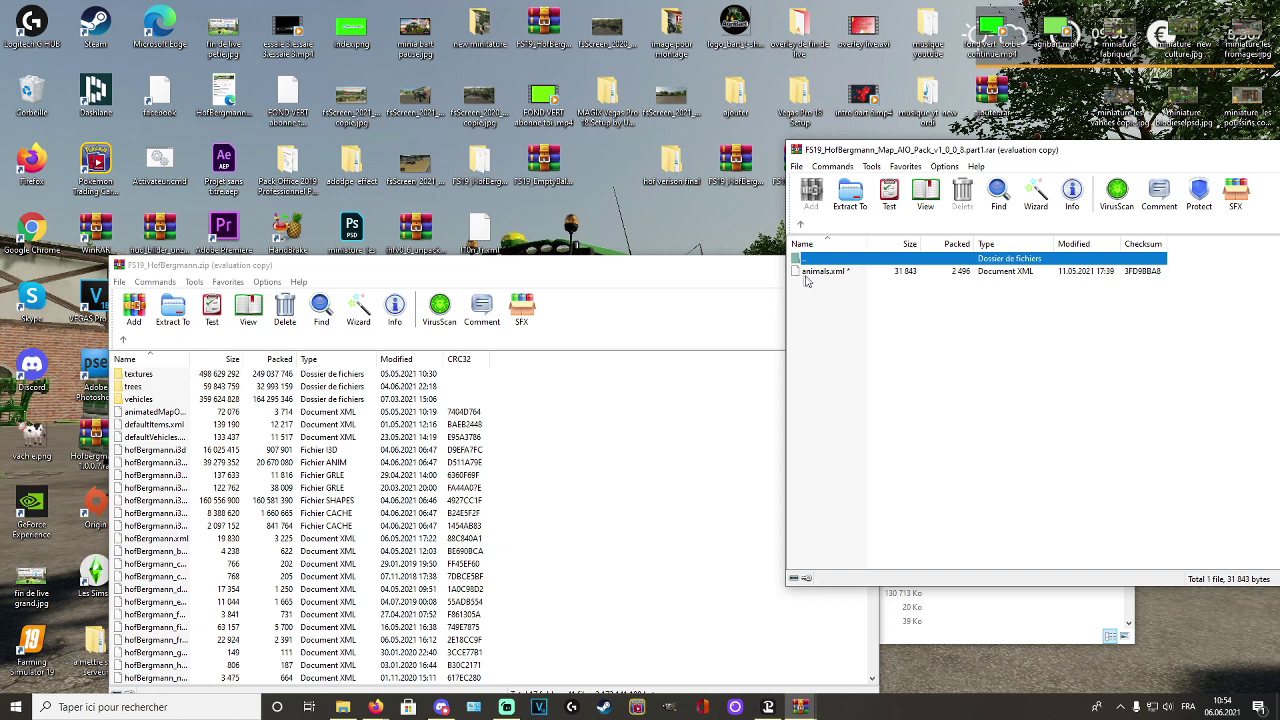
- Look through the root of FS19_HofBergmann.zip and its hofBergmann folder for the location where animals.xml belongs
{"action": "left_click", "coordinate": [730, 270]}
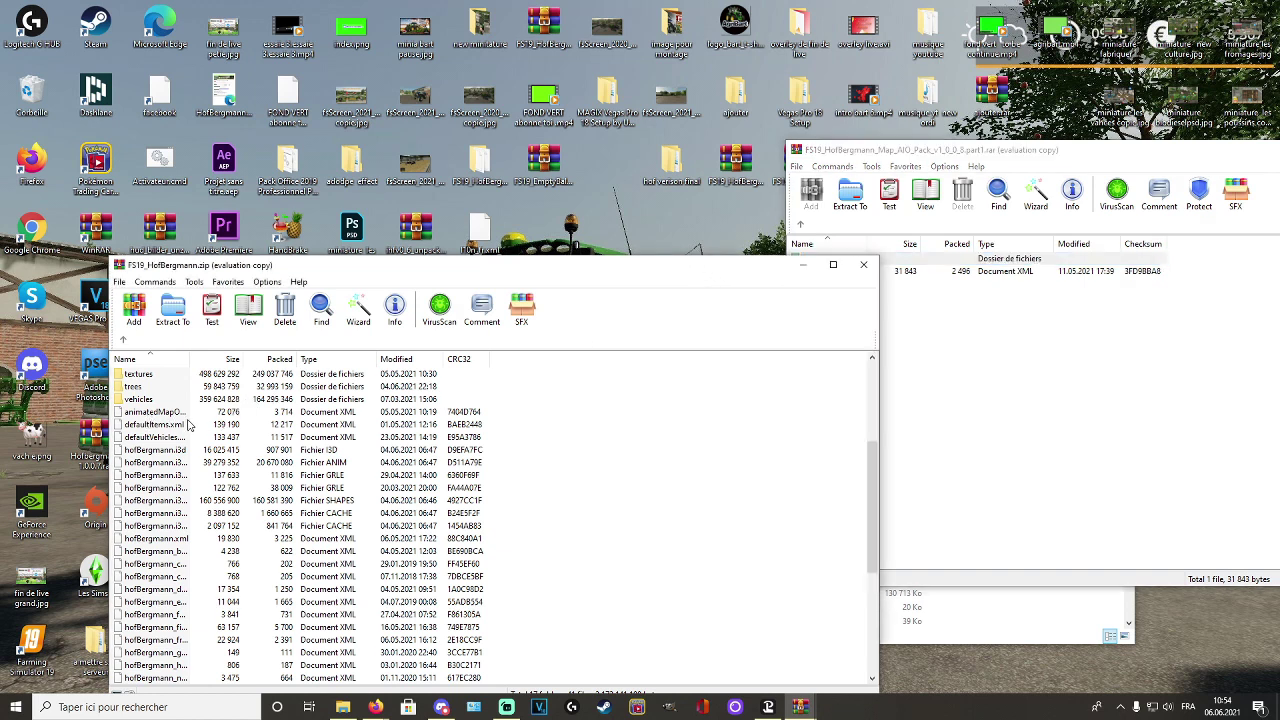
{"action": "scroll", "coordinate": [192, 437], "scroll_direction": "down", "scroll_amount": 6}
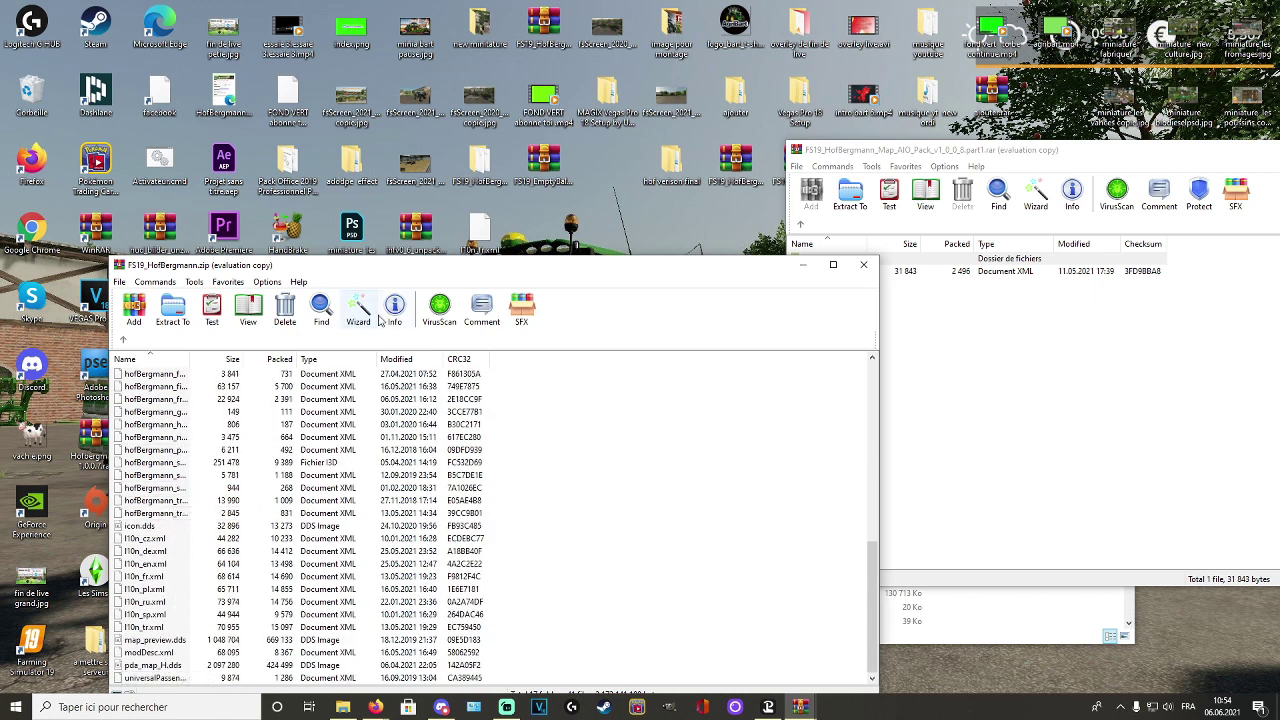
{"action": "left_click_drag", "start_coordinate": [432, 278], "coordinate": [561, 253]}
{"action": "scroll", "coordinate": [268, 424], "scroll_direction": "up", "scroll_amount": 7}
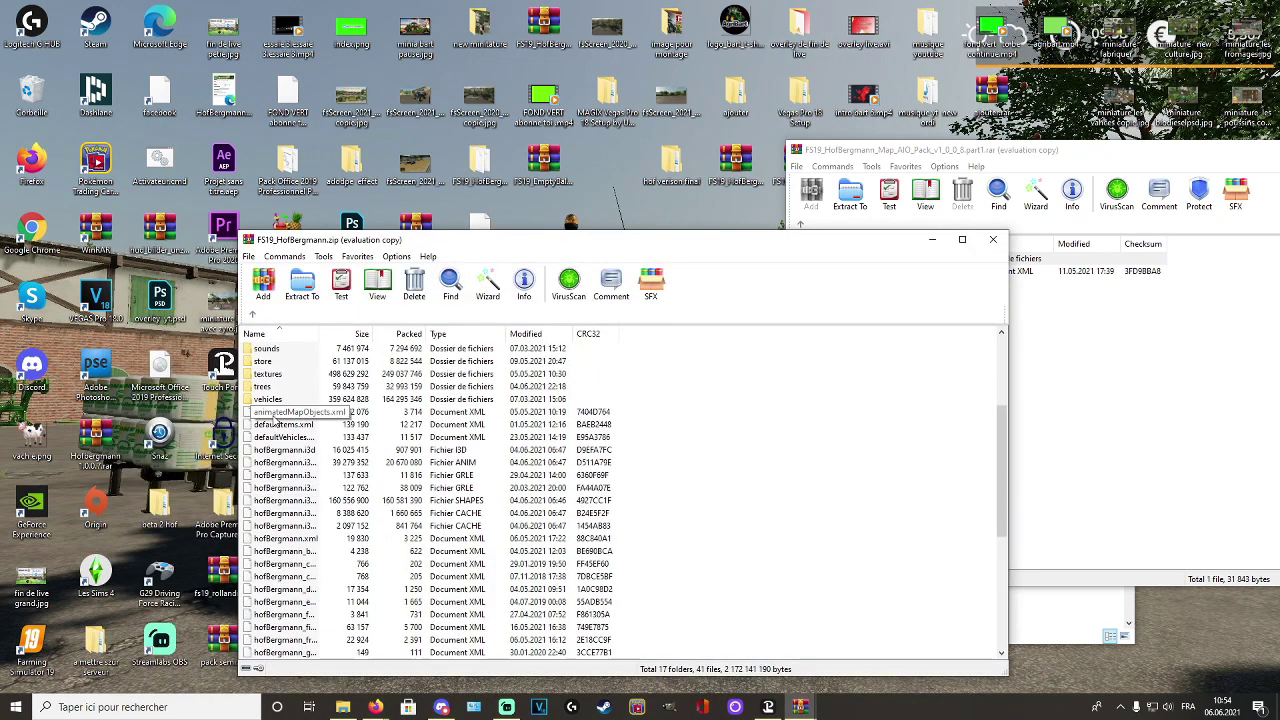
{"action": "scroll", "coordinate": [275, 385], "scroll_direction": "up", "scroll_amount": 2}
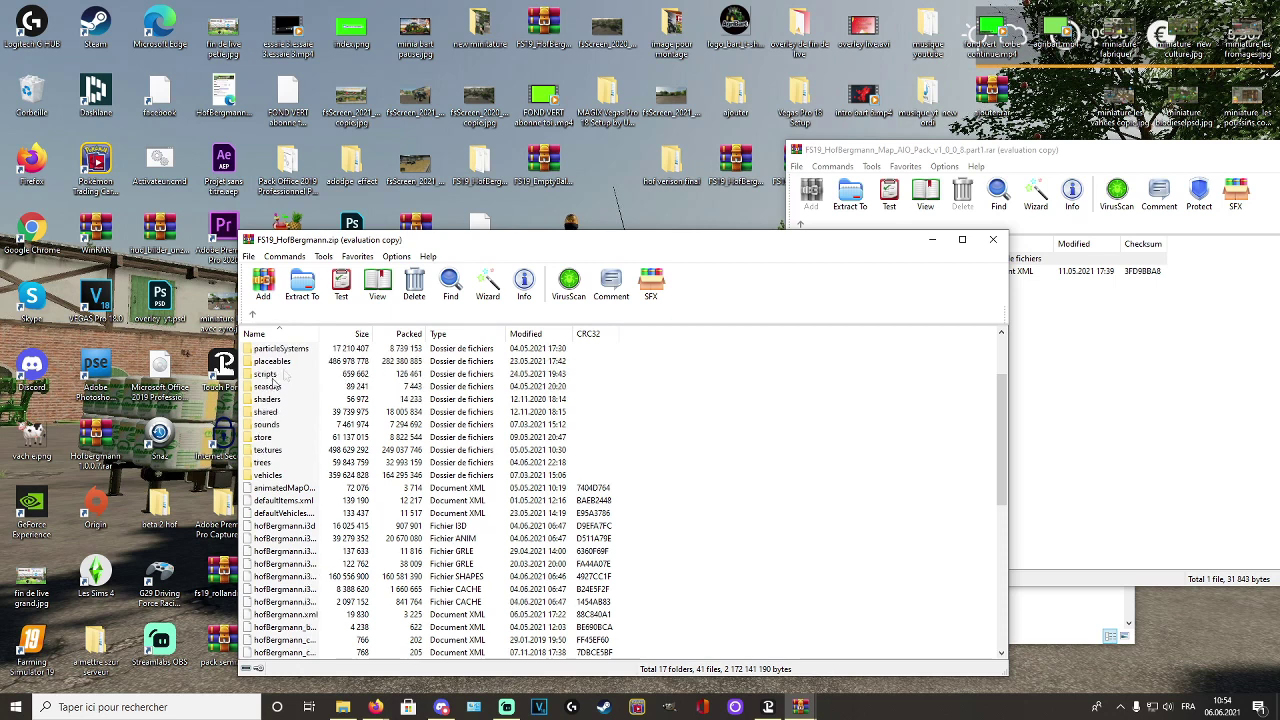
{"action": "scroll", "coordinate": [301, 371], "scroll_direction": "up", "scroll_amount": 2}
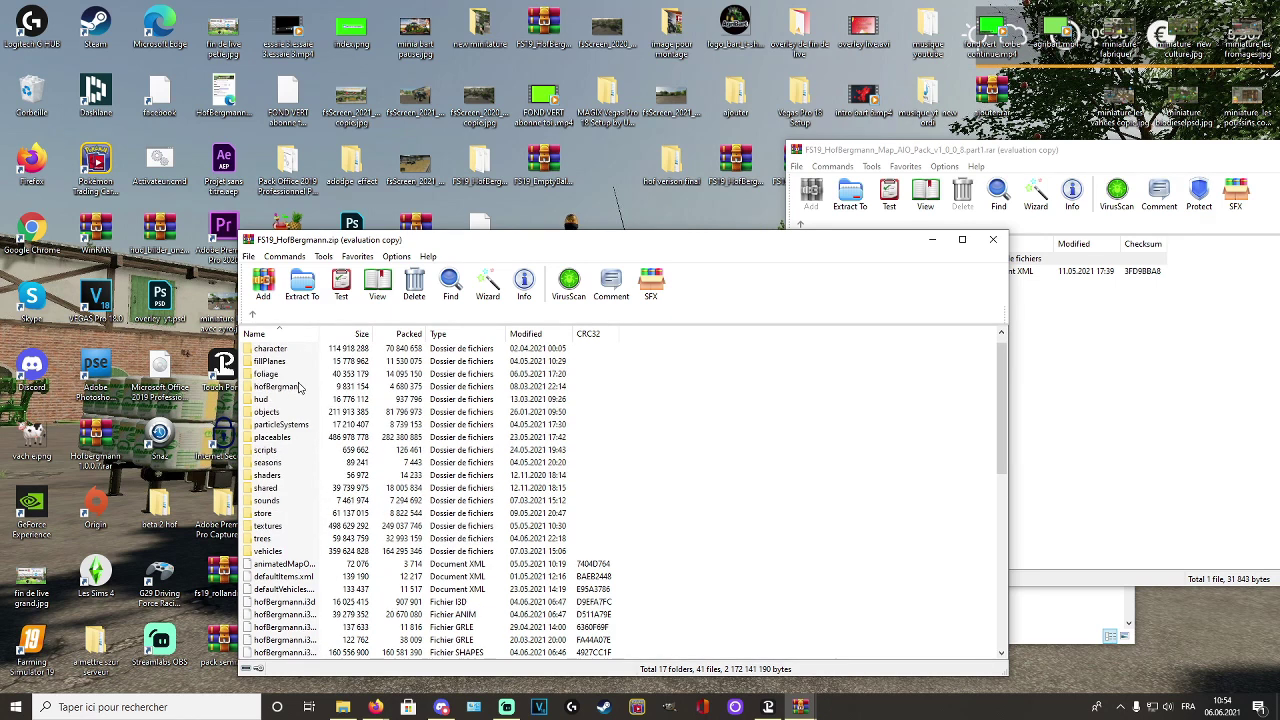
{"action": "scroll", "coordinate": [299, 385], "scroll_direction": "up", "scroll_amount": 1}
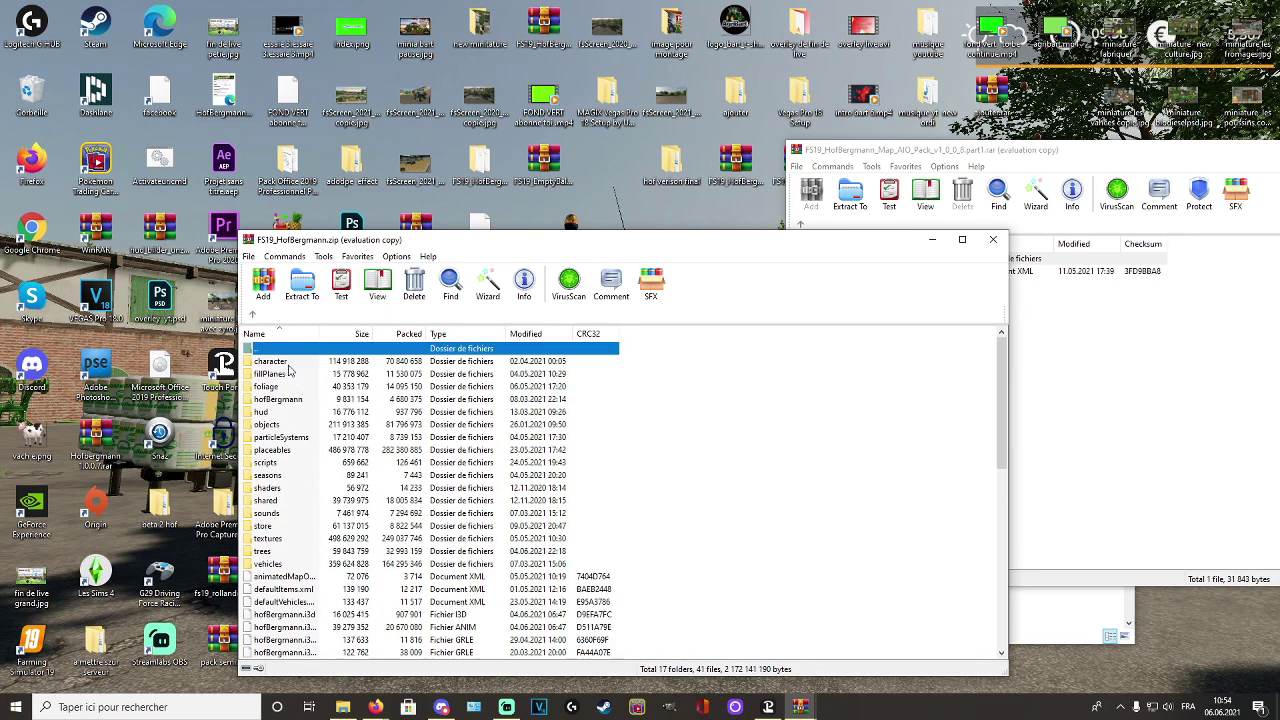
{"action": "scroll", "coordinate": [302, 536], "scroll_direction": "down", "scroll_amount": 1}
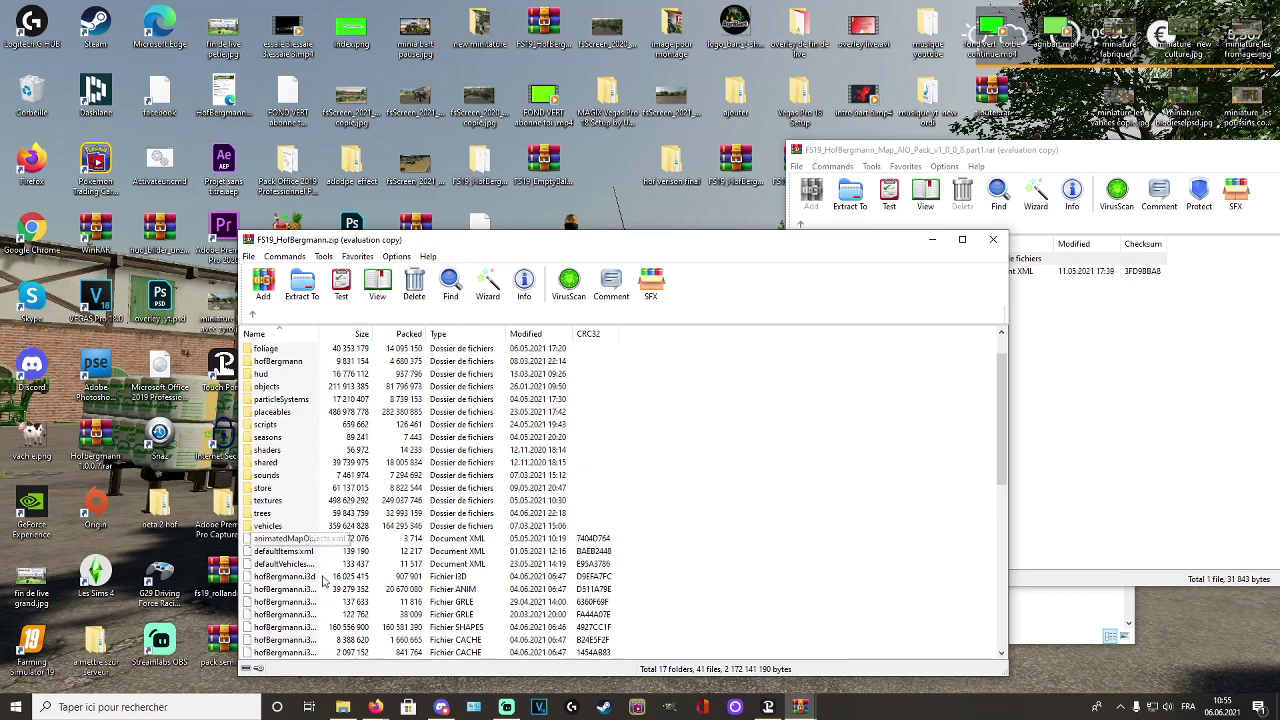
{"action": "scroll", "coordinate": [312, 565], "scroll_direction": "down", "scroll_amount": 4}
{"action": "scroll", "coordinate": [311, 566], "scroll_direction": "down", "scroll_amount": 3}
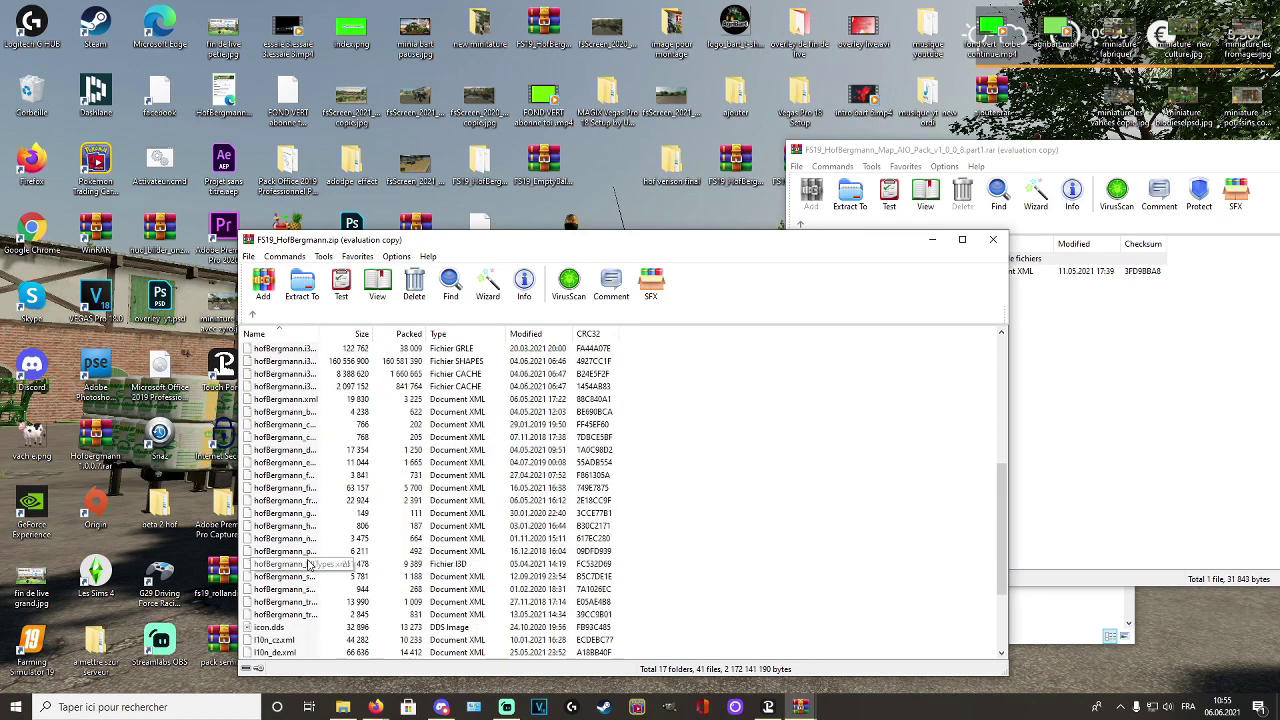
{"action": "scroll", "coordinate": [310, 566], "scroll_direction": "down", "scroll_amount": 4}
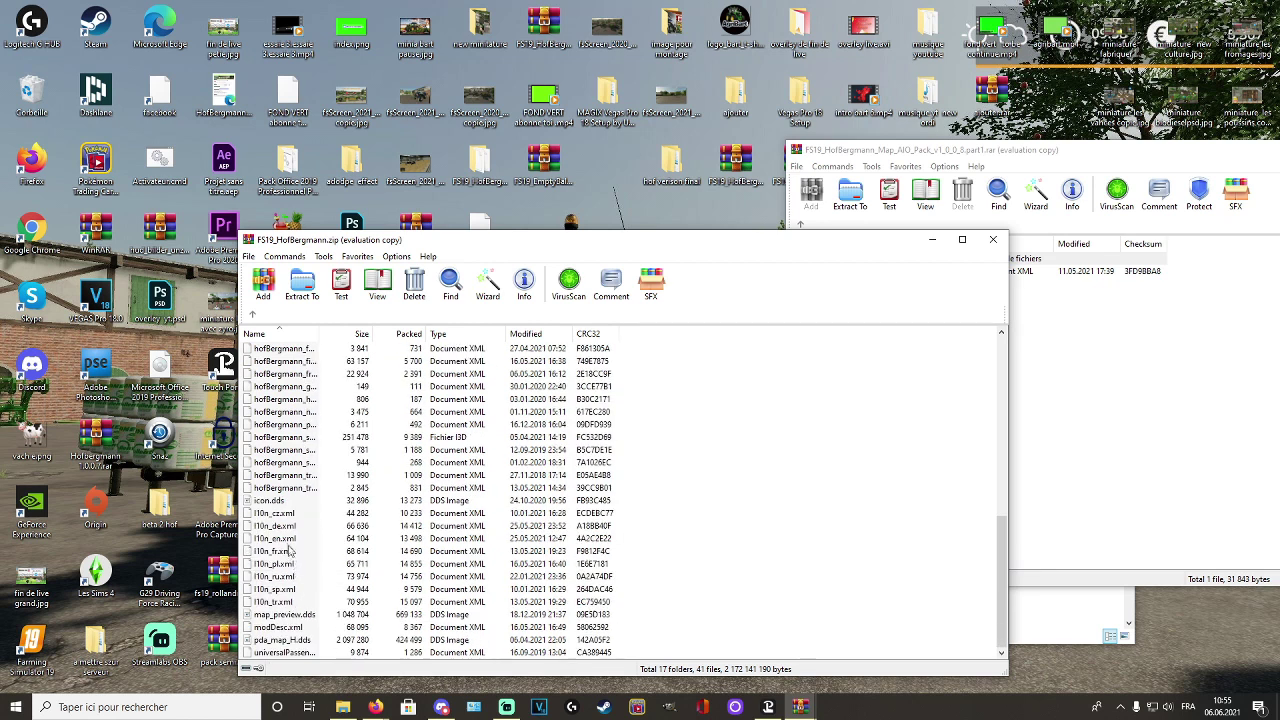
{"action": "scroll", "coordinate": [296, 512], "scroll_direction": "up", "scroll_amount": 4}
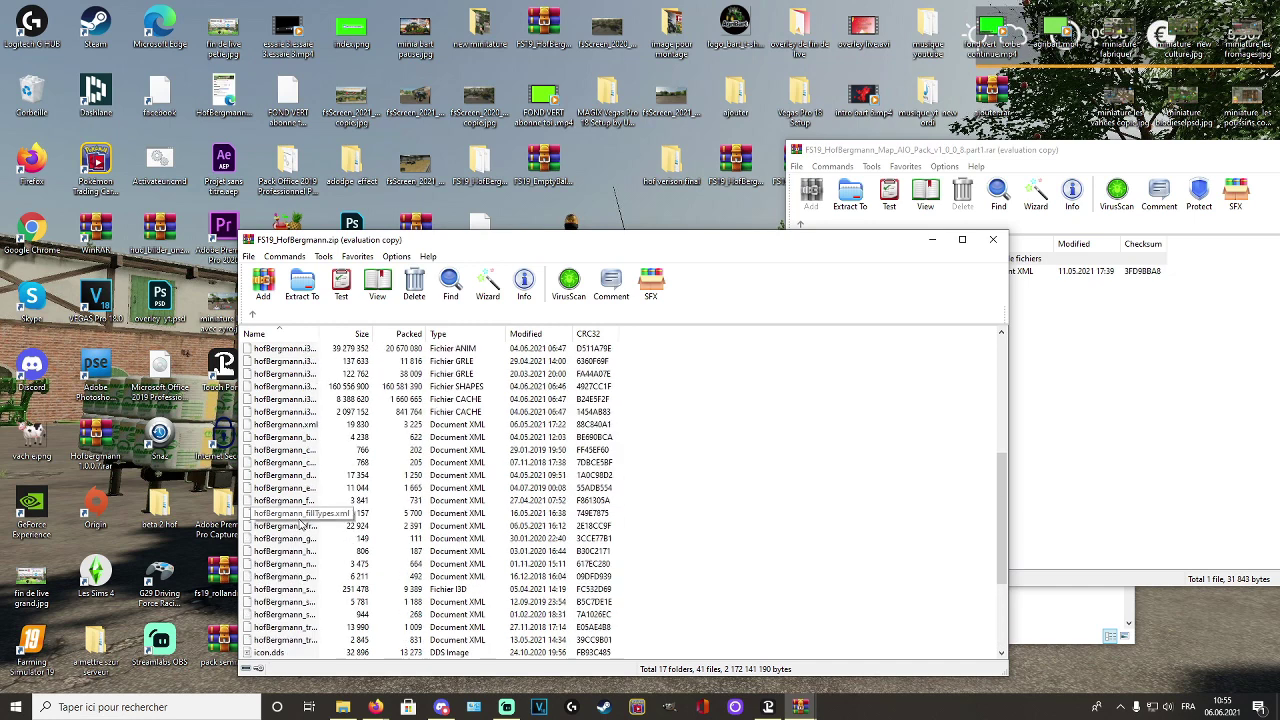
{"action": "scroll", "coordinate": [303, 505], "scroll_direction": "up", "scroll_amount": 3}
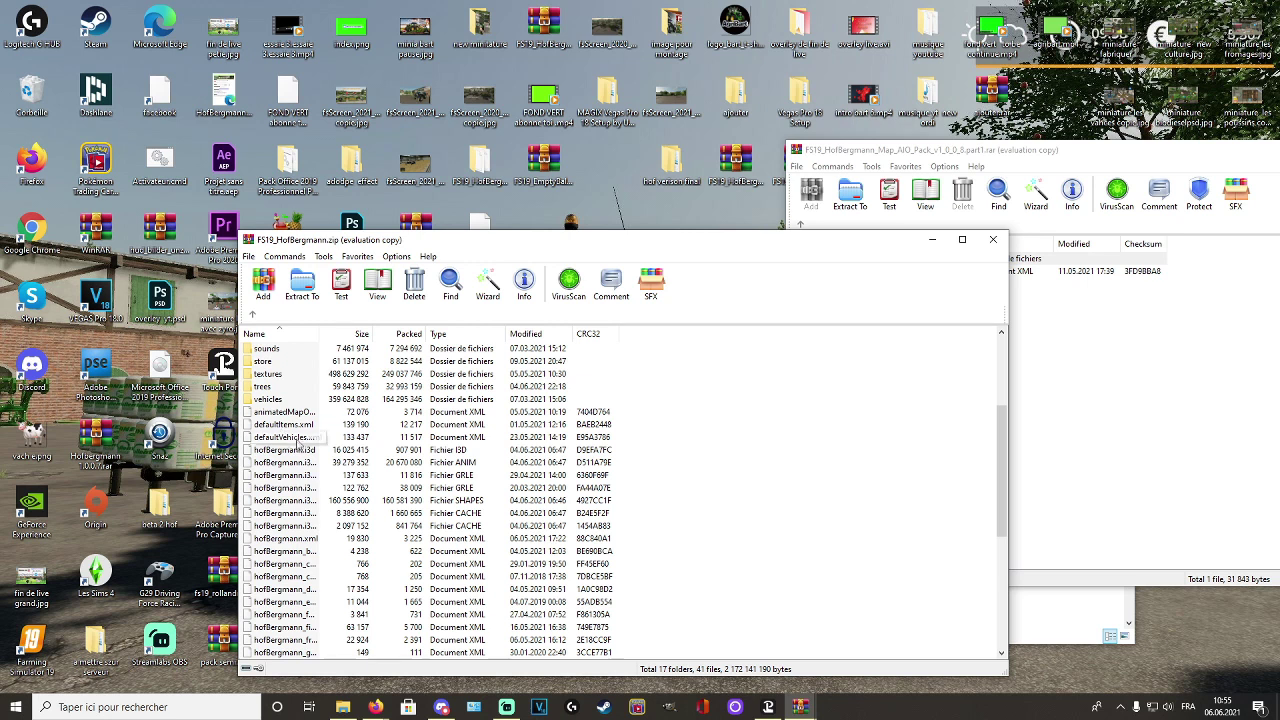
{"action": "scroll", "coordinate": [285, 420], "scroll_direction": "up", "scroll_amount": 3}
{"action": "scroll", "coordinate": [283, 425], "scroll_direction": "up", "scroll_amount": 1}
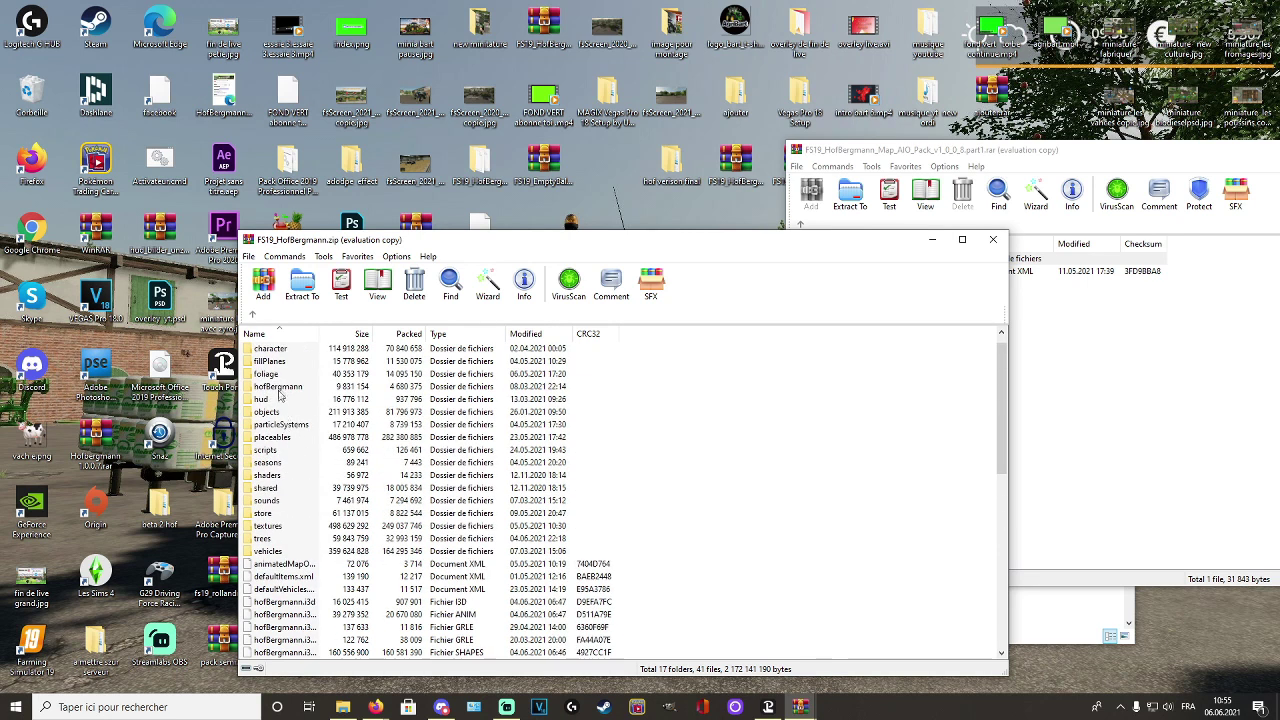
{"action": "double_click", "coordinate": [275, 388]}
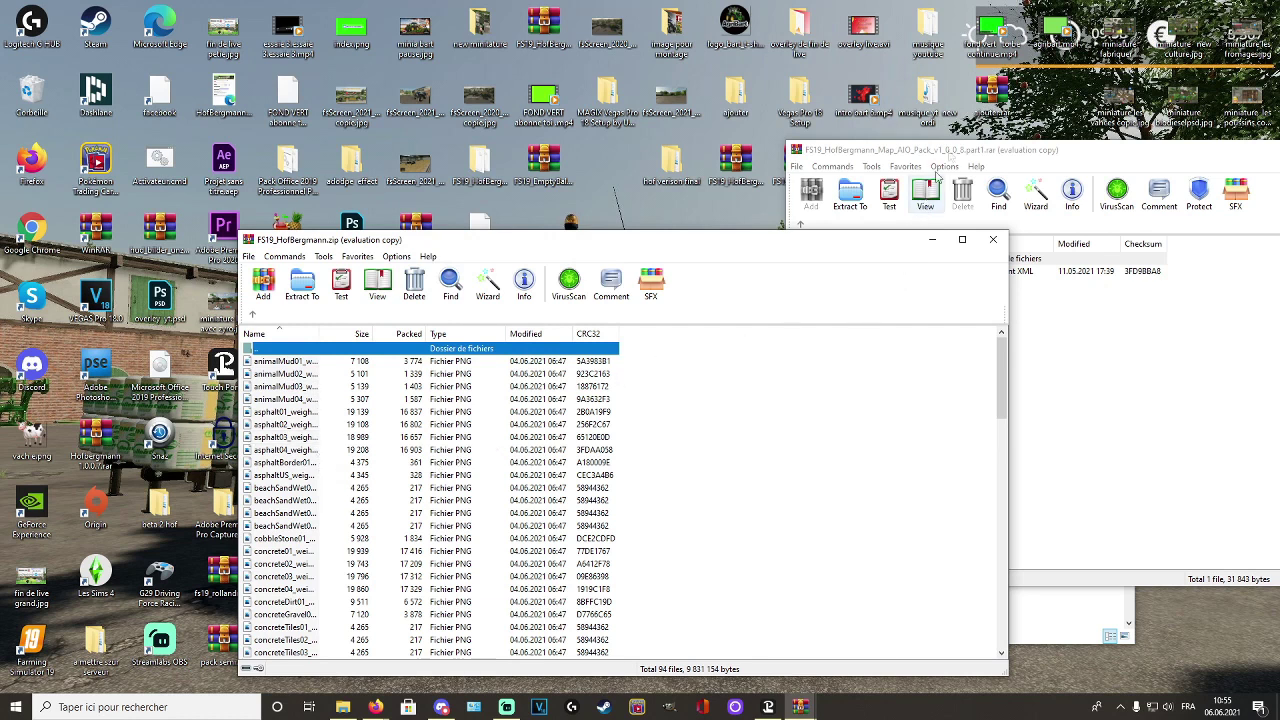
{"action": "left_click", "coordinate": [925, 150]}
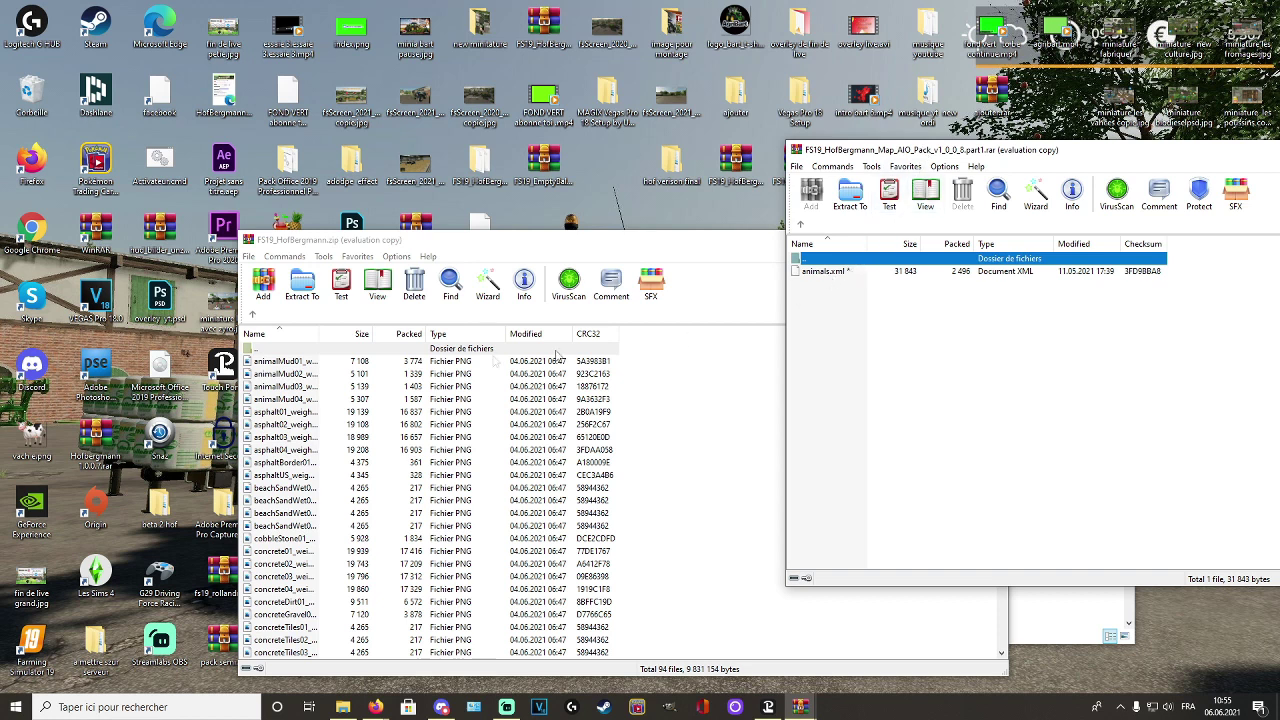
{"action": "left_click", "coordinate": [253, 315]}
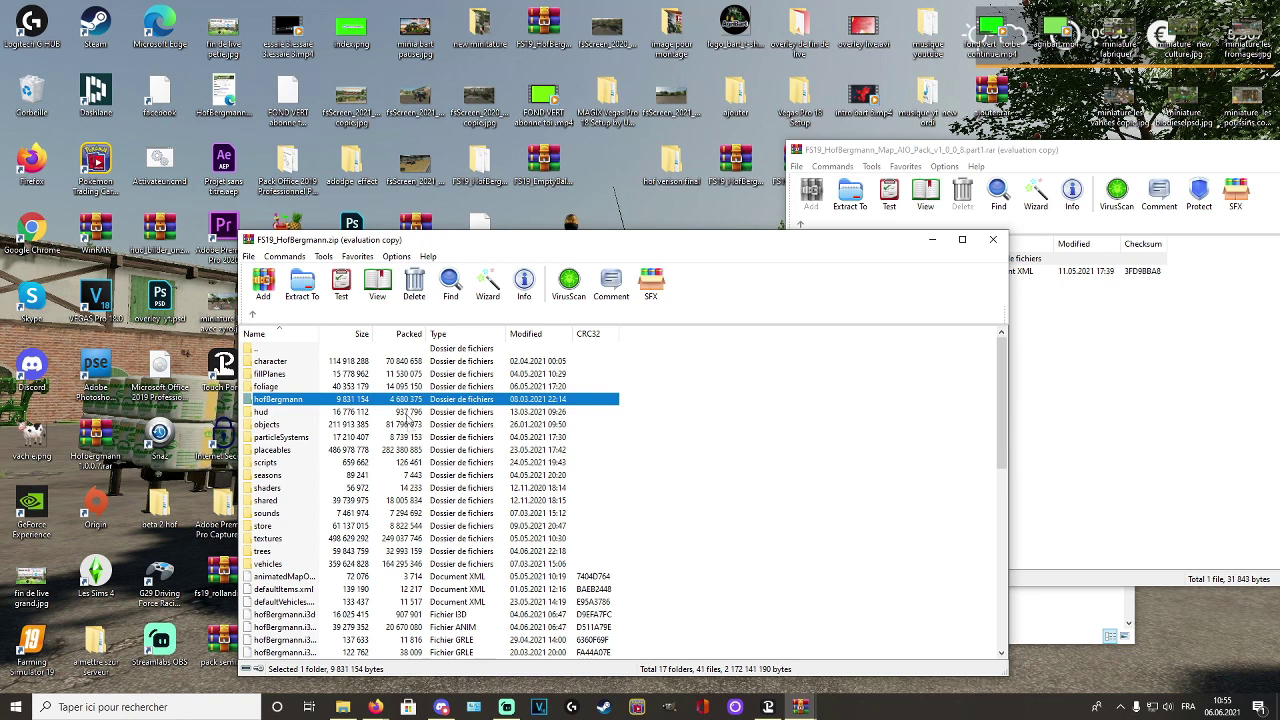
- Open the seasons folder of FS19_HofBergmann.zip beside the pack's window and start copying the pack's animals.xml into it
{"action": "double_click", "coordinate": [274, 477]}
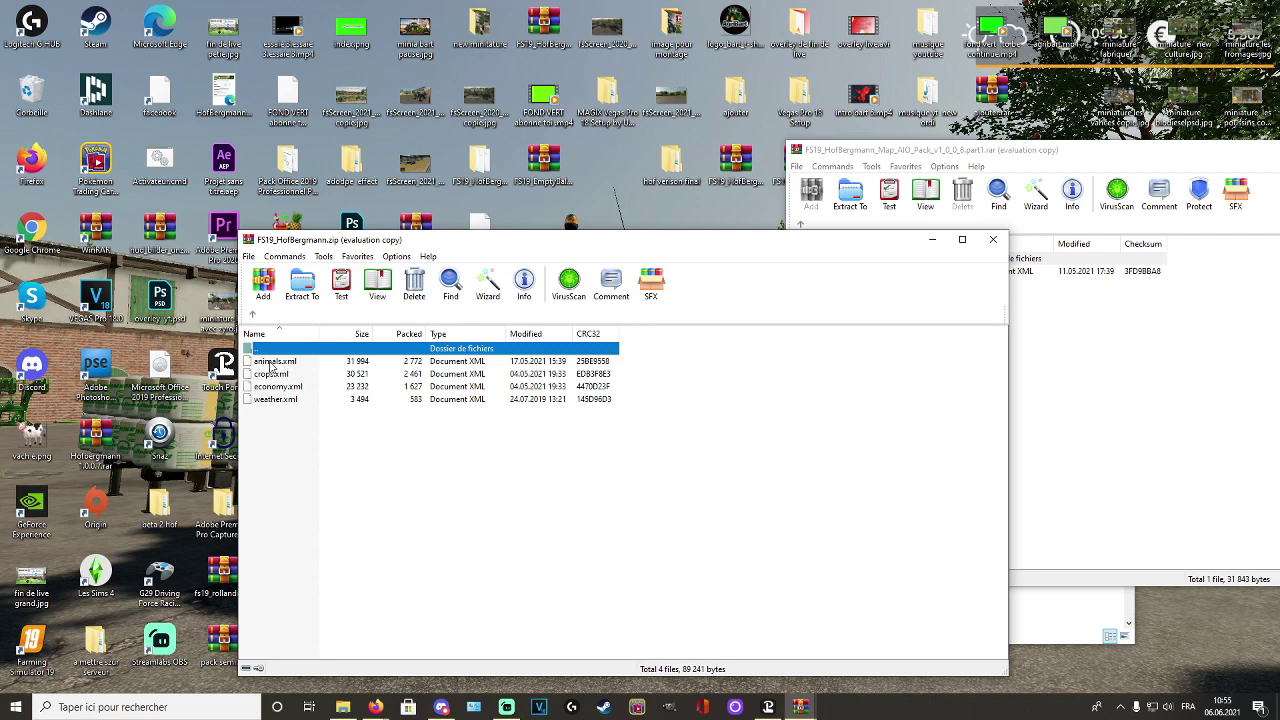
{"action": "left_click_drag", "start_coordinate": [561, 248], "coordinate": [343, 160]}
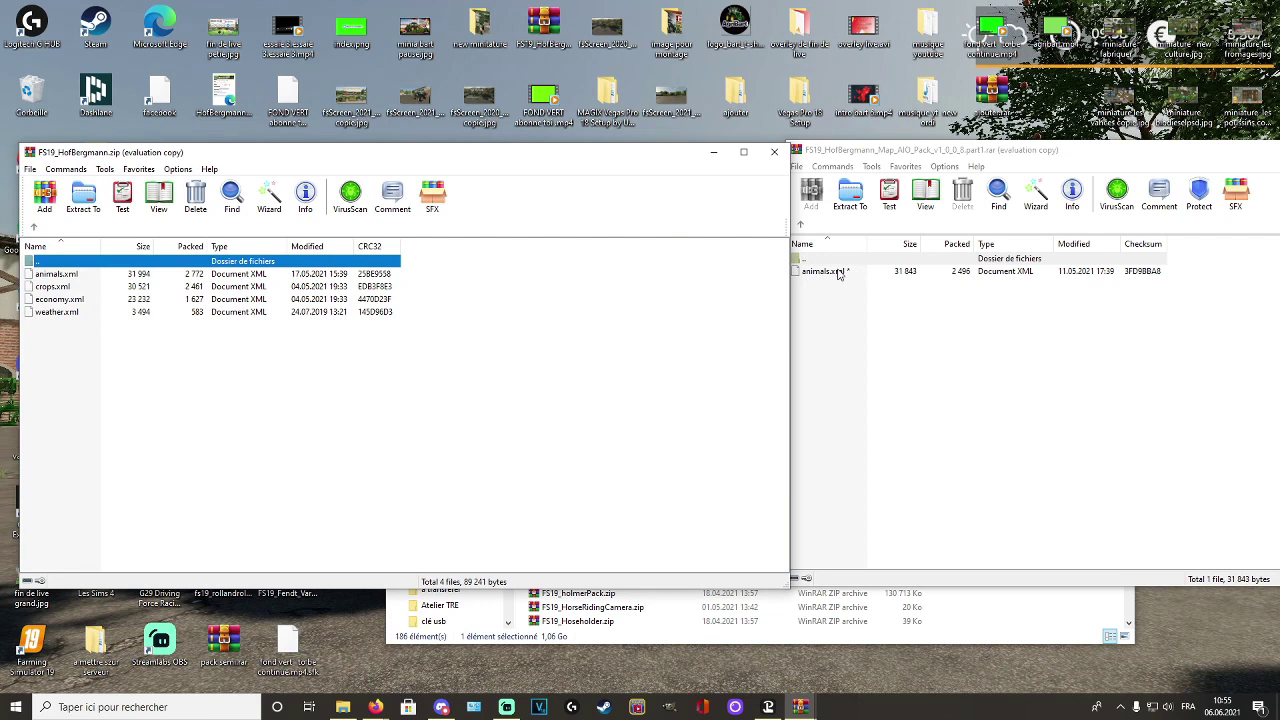
{"action": "left_click_drag", "start_coordinate": [836, 276], "coordinate": [326, 284]}
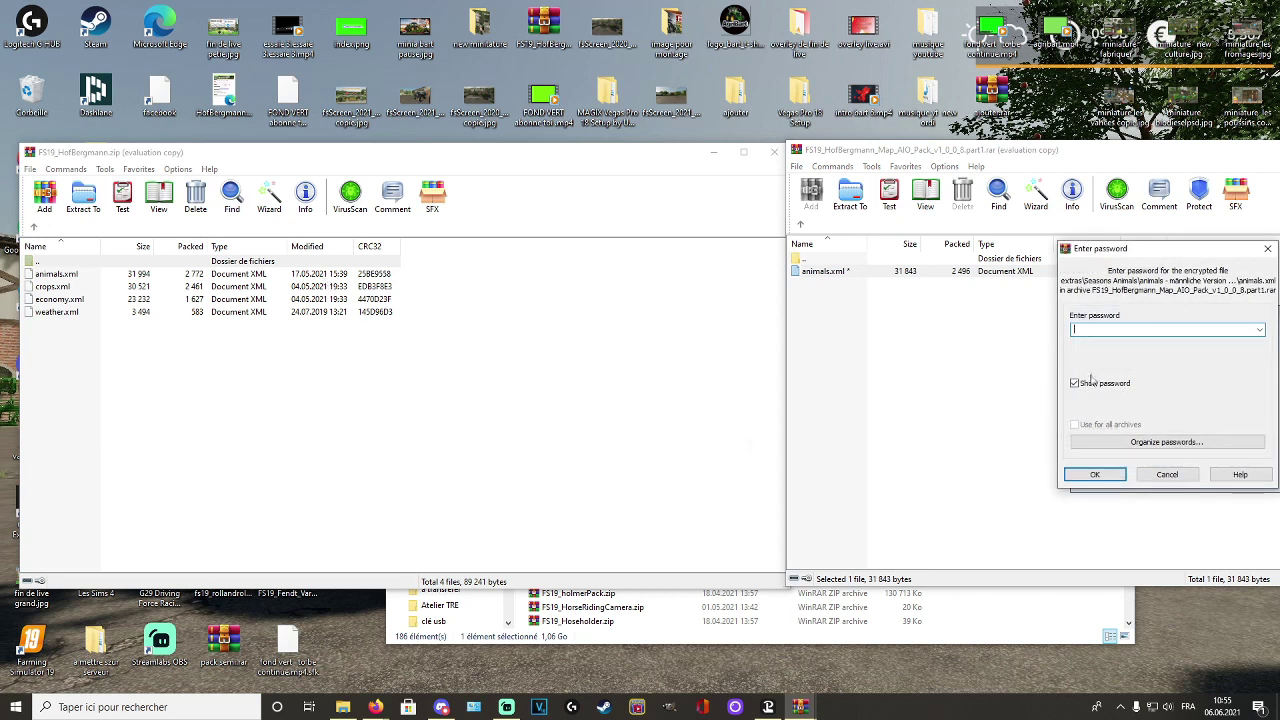
{"action": "left_click_drag", "start_coordinate": [1098, 249], "coordinate": [738, 274]}
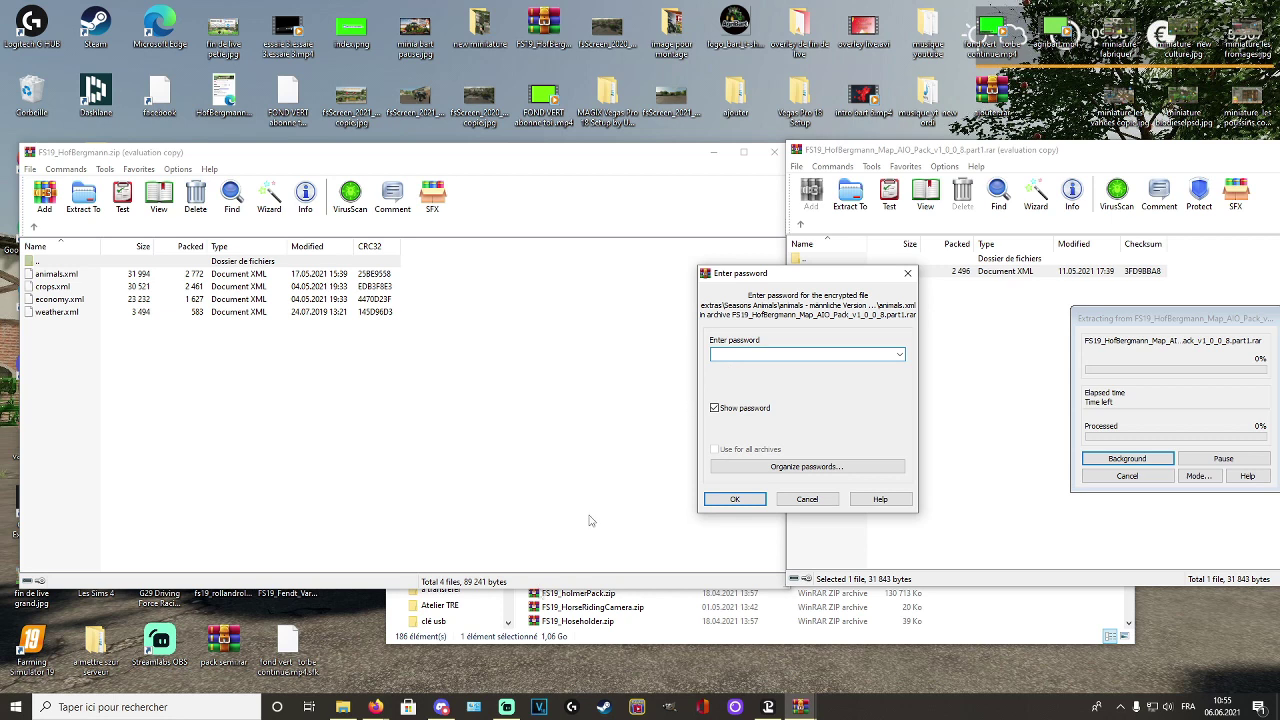
- Switch to Firefox, open the Hof Bergmann Map page in a new tab and go to its "Map richtig entpacken !" instructions
{"action": "mouse_move", "coordinate": [375, 707]}
{"action": "left_click", "coordinate": [338, 680]}
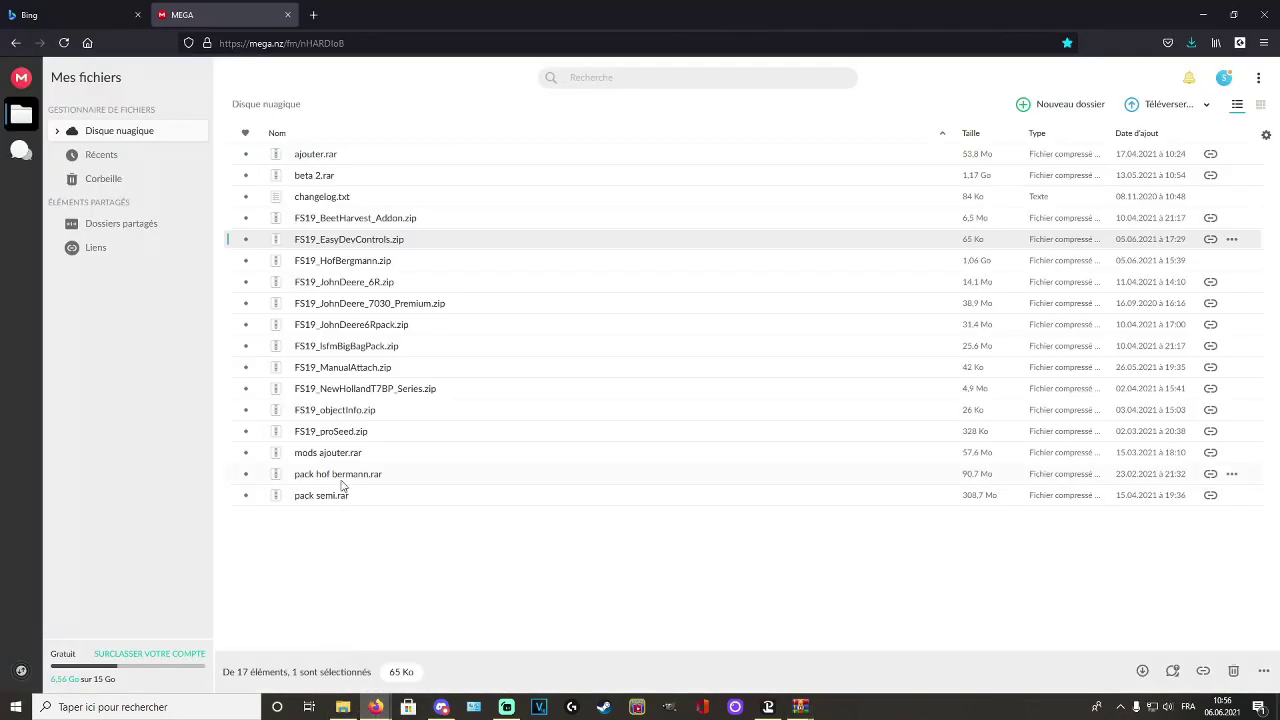
{"action": "left_click", "coordinate": [313, 14]}
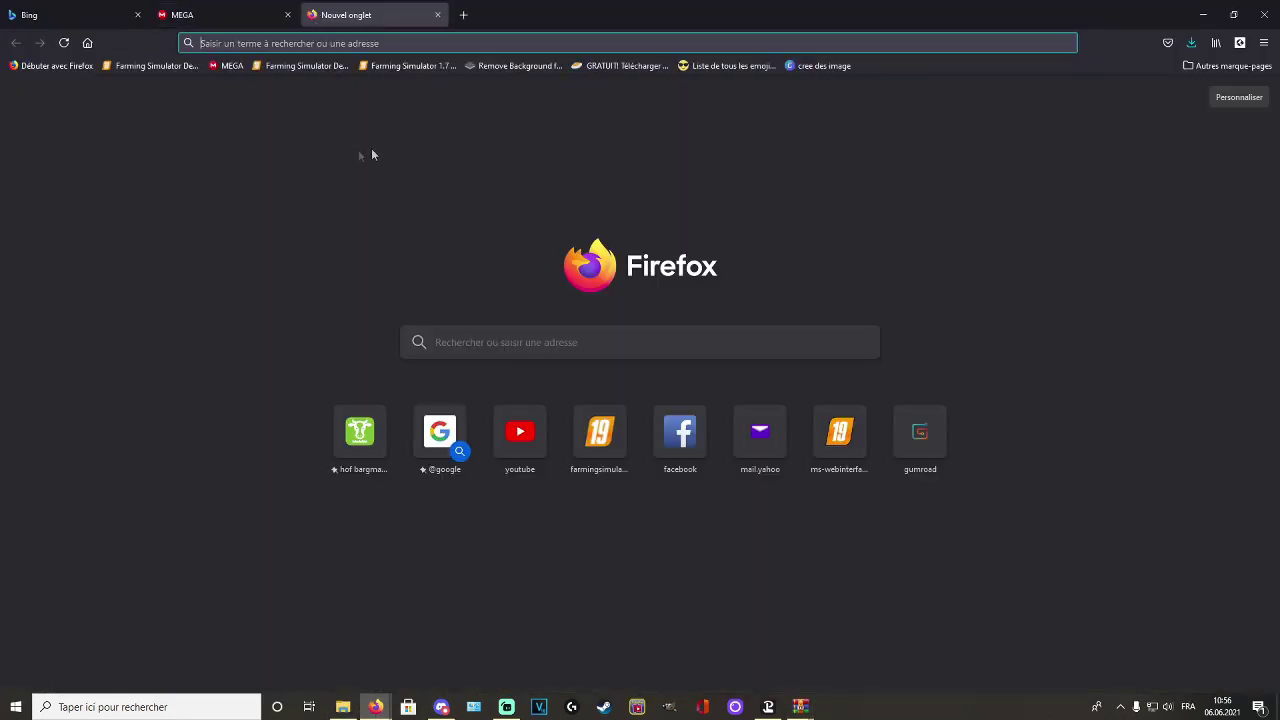
{"action": "left_click", "coordinate": [348, 462]}
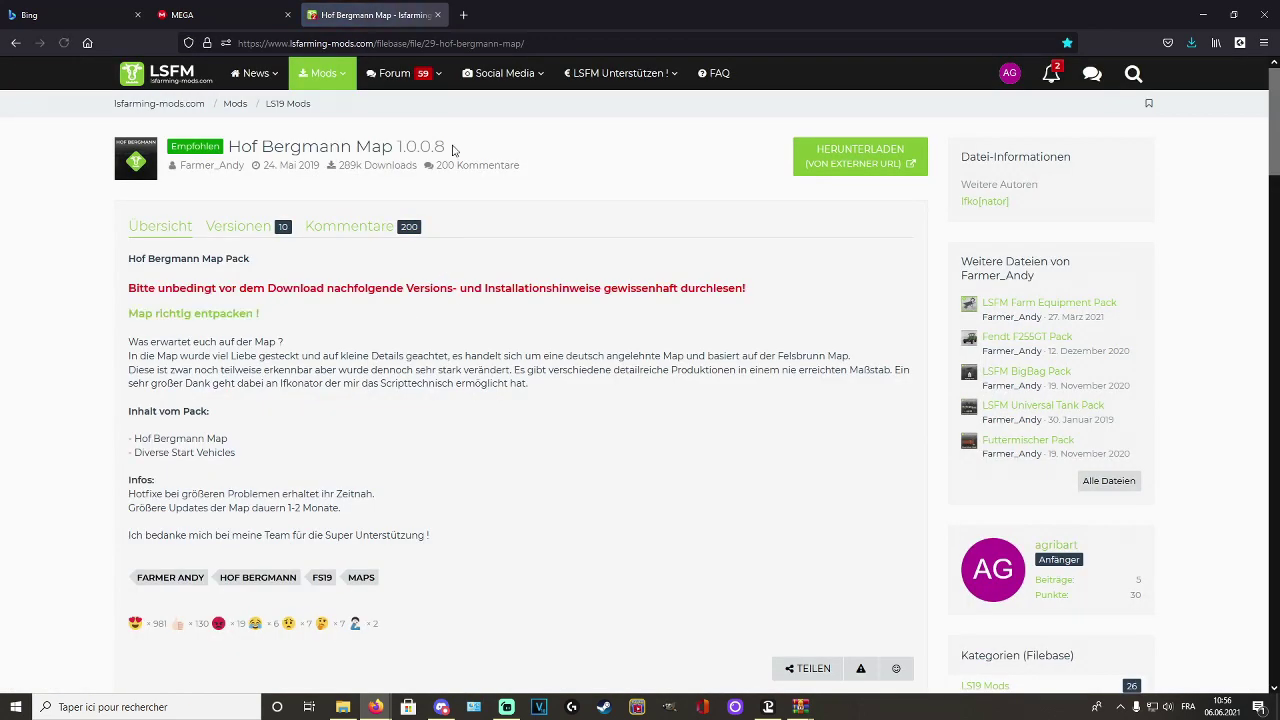
{"action": "left_click", "coordinate": [190, 322]}
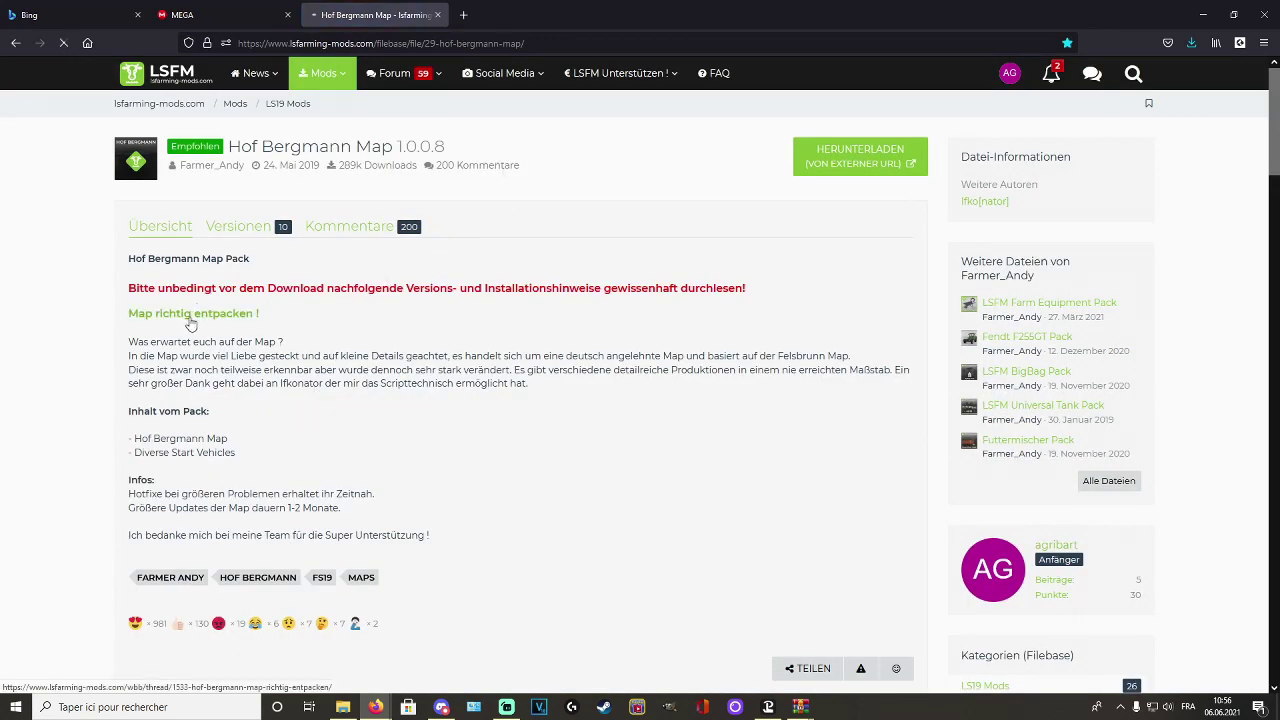
- Copy the archive password from the code box in the unpacking instructions
{"action": "left_click_drag", "start_coordinate": [474, 374], "coordinate": [350, 374]}
{"action": "key", "text": "ctrl+c"}
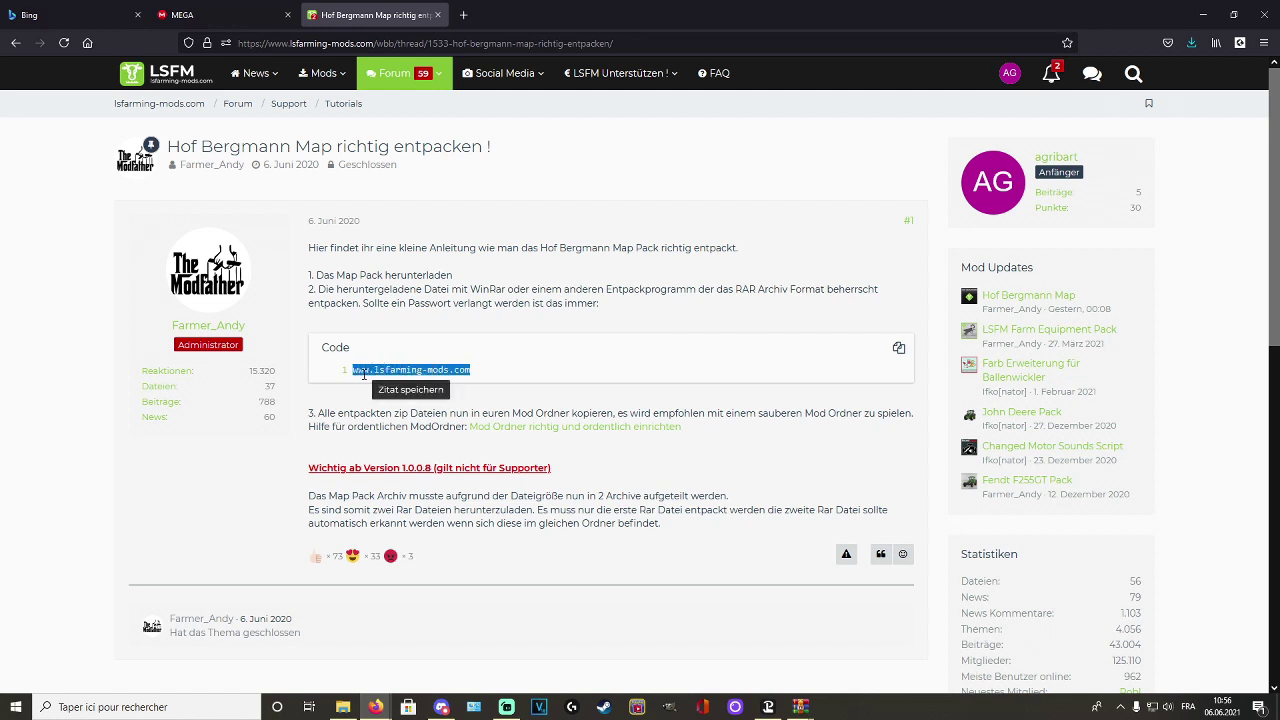
{"action": "right_click", "coordinate": [364, 374]}
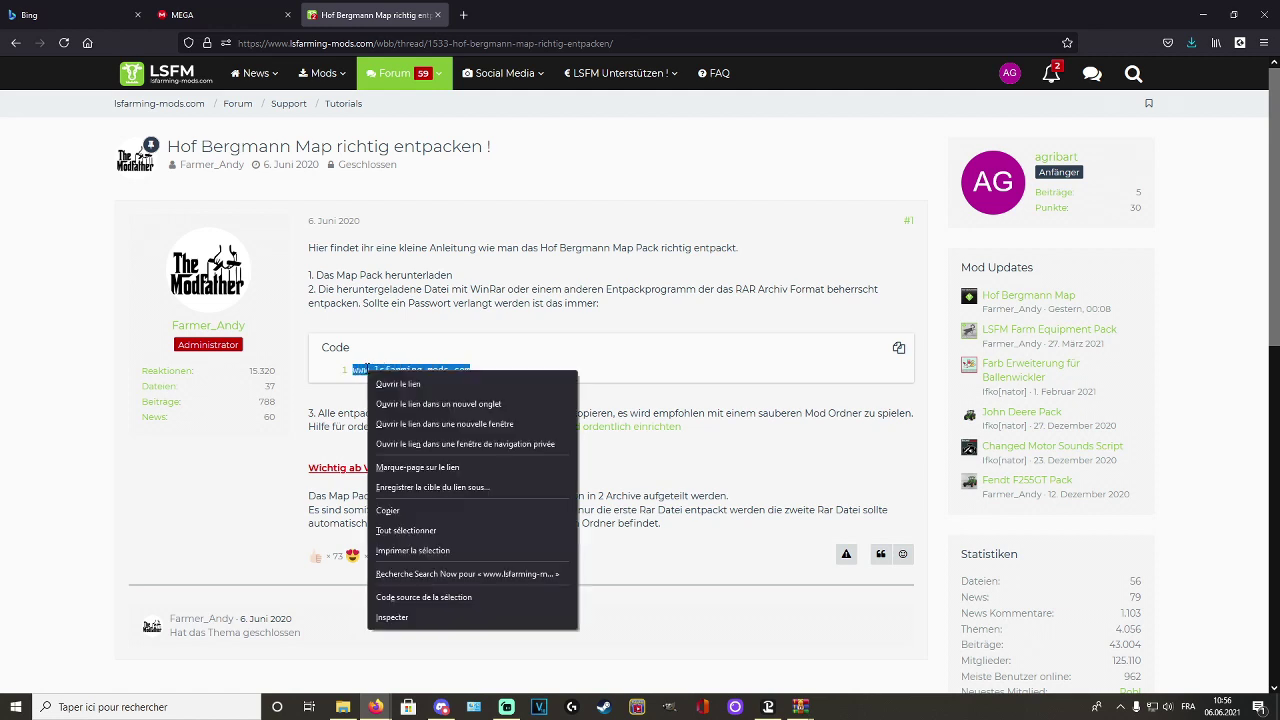
{"action": "left_click", "coordinate": [398, 508]}
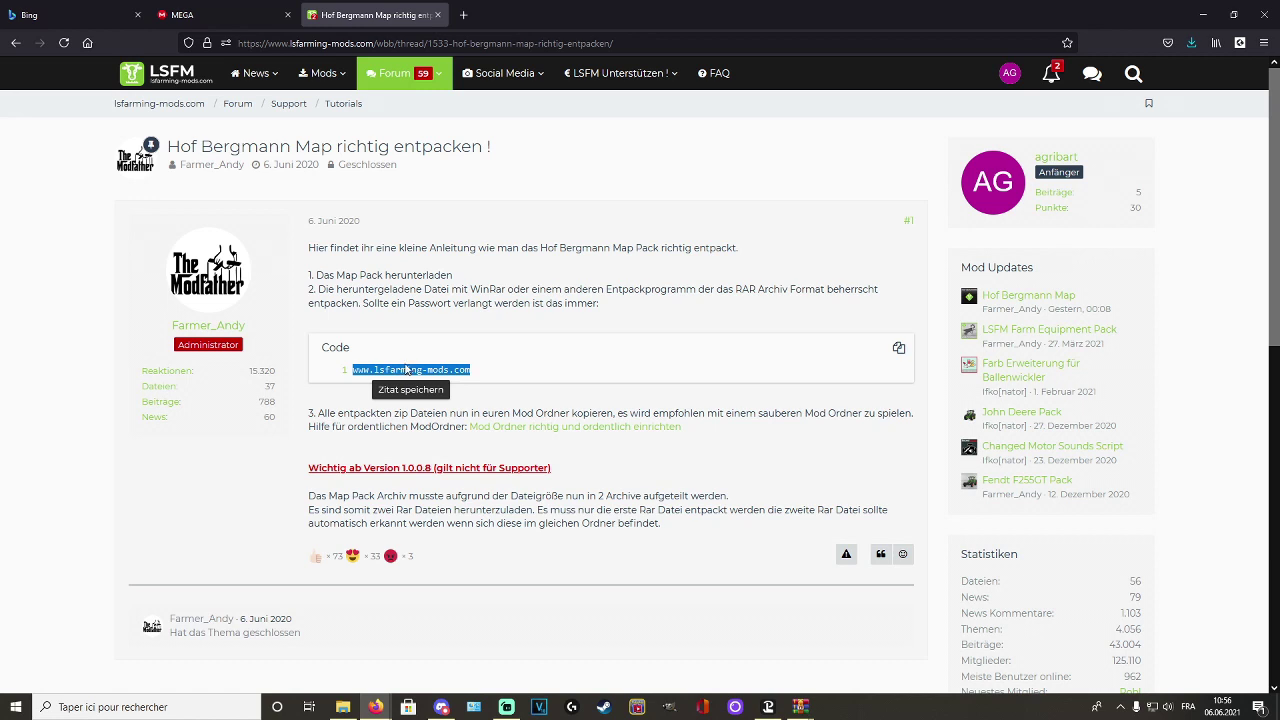
{"action": "right_click", "coordinate": [405, 370]}
{"action": "left_click", "coordinate": [434, 505]}
{"action": "mouse_move", "coordinate": [507, 62]}
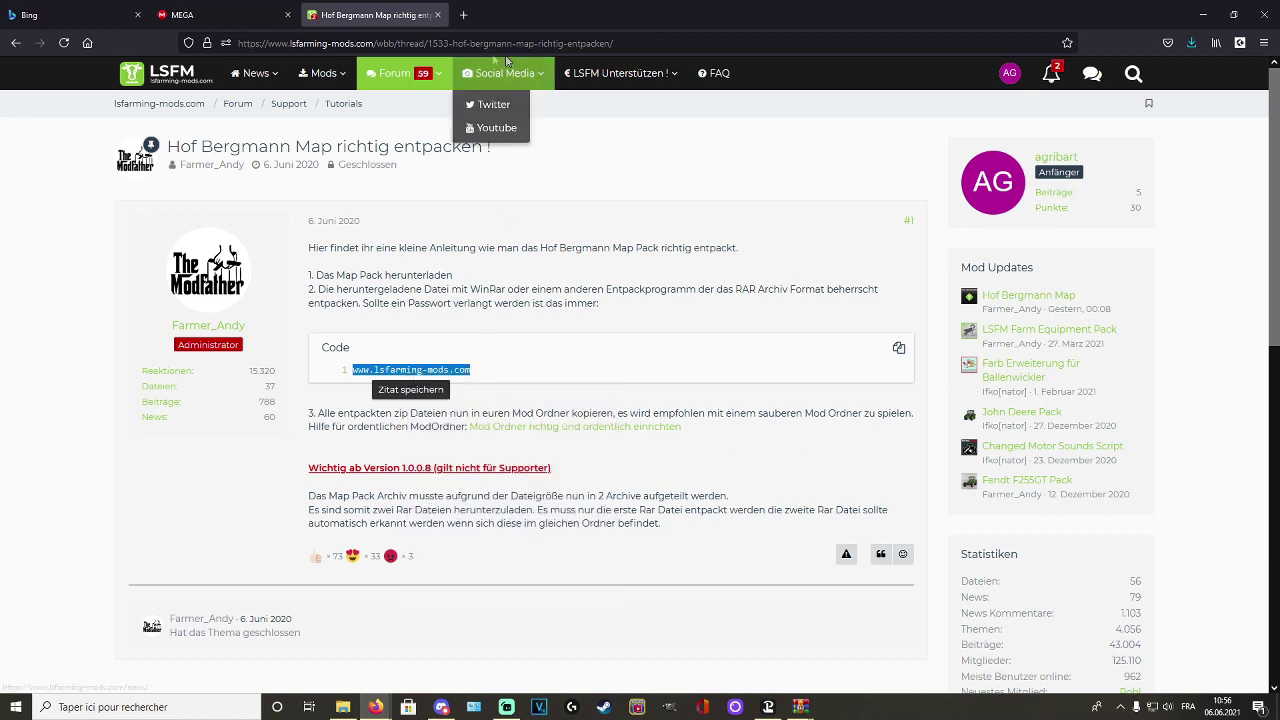
- Return to WinRAR, paste the archive password and add animals.xml to FS19_HofBergmann.zip using Add and replace files
{"action": "key", "text": "ctrl+shift+Tab"}
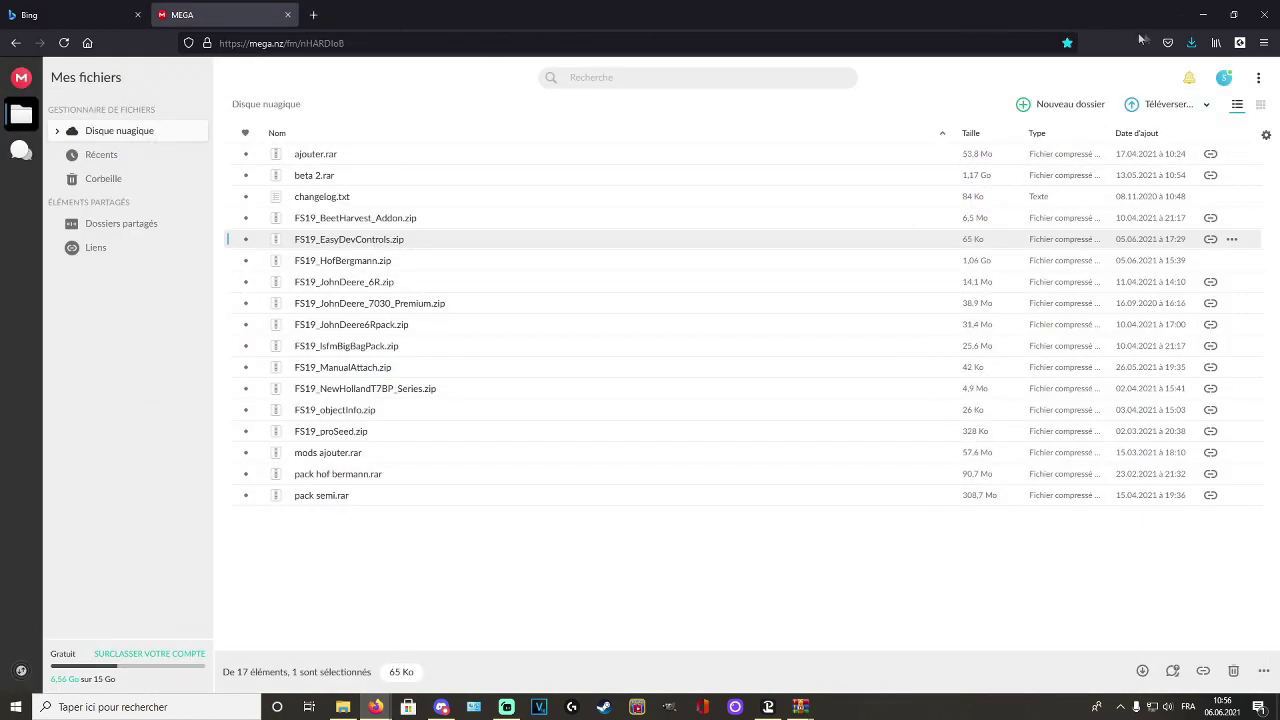
{"action": "left_click", "coordinate": [1202, 14]}
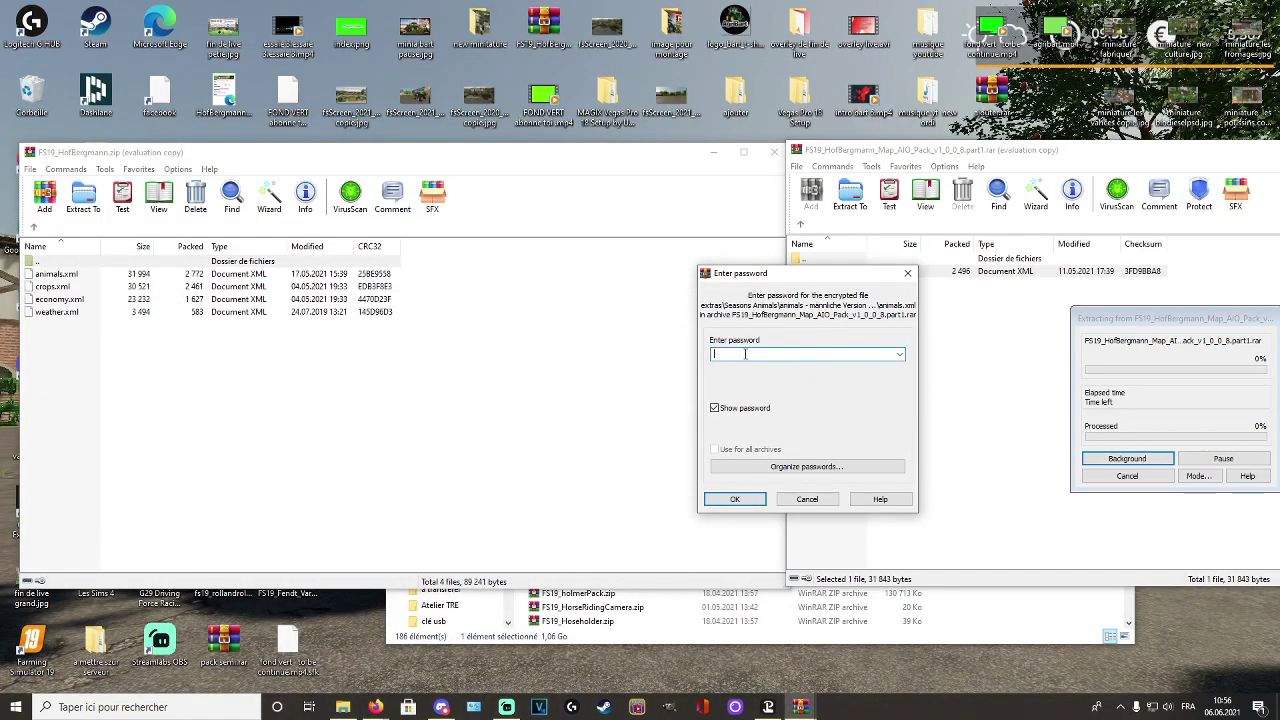
{"action": "right_click", "coordinate": [745, 354]}
{"action": "left_click", "coordinate": [787, 414]}
{"action": "left_click", "coordinate": [759, 498]}
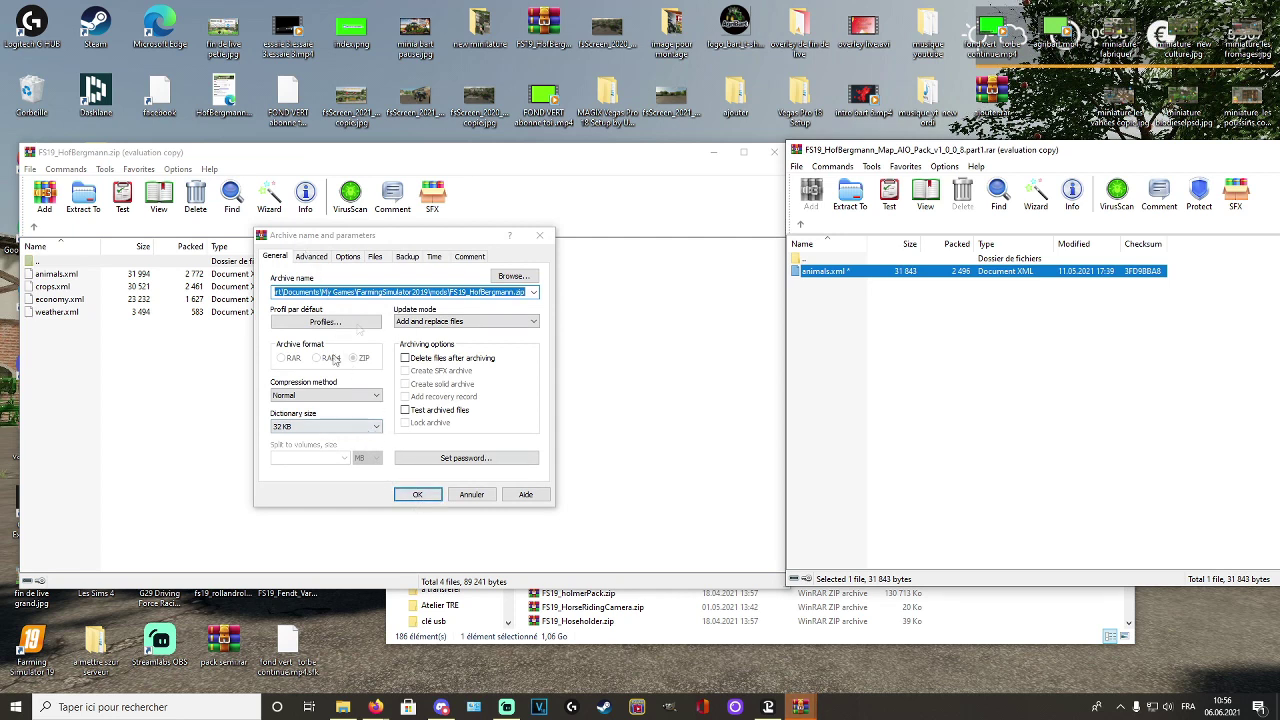
{"action": "left_click", "coordinate": [419, 494]}
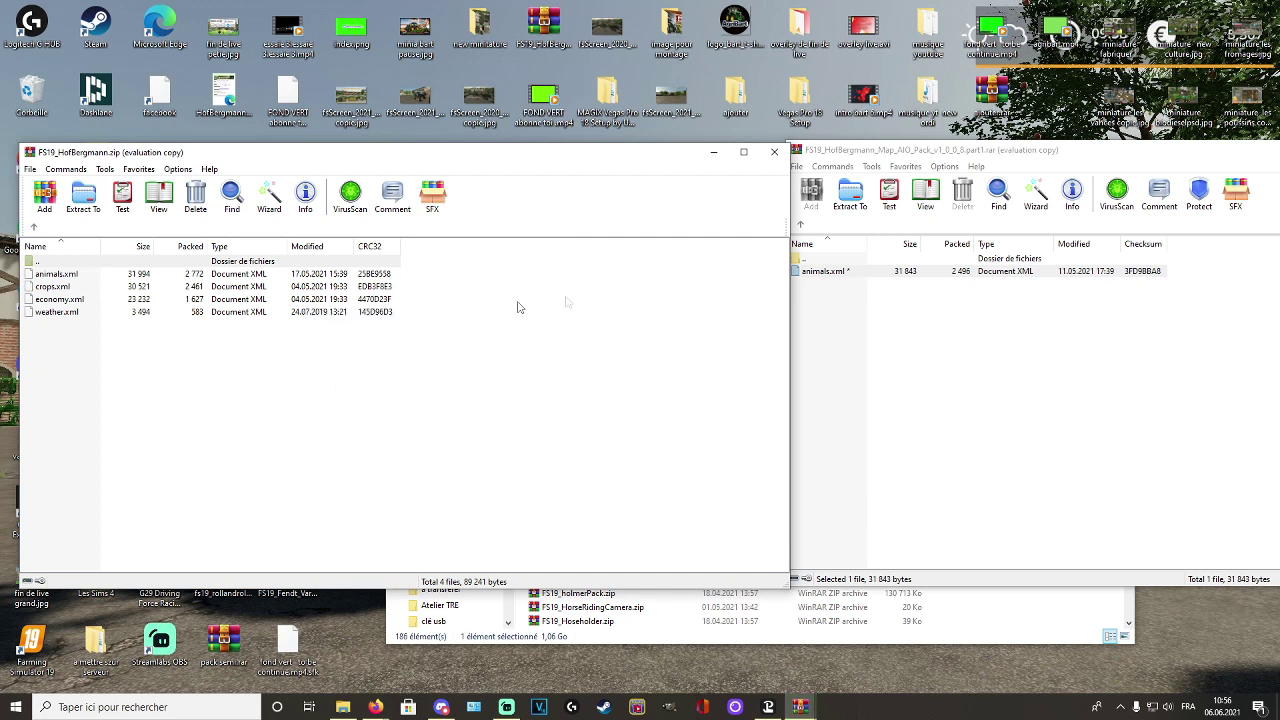
- In the pack archive, view the contents of the female (weibliche) animals folder, return to Seasons Animals and select the male (männliche) version folder
{"action": "left_click", "coordinate": [835, 155]}
{"action": "left_click", "coordinate": [800, 224]}
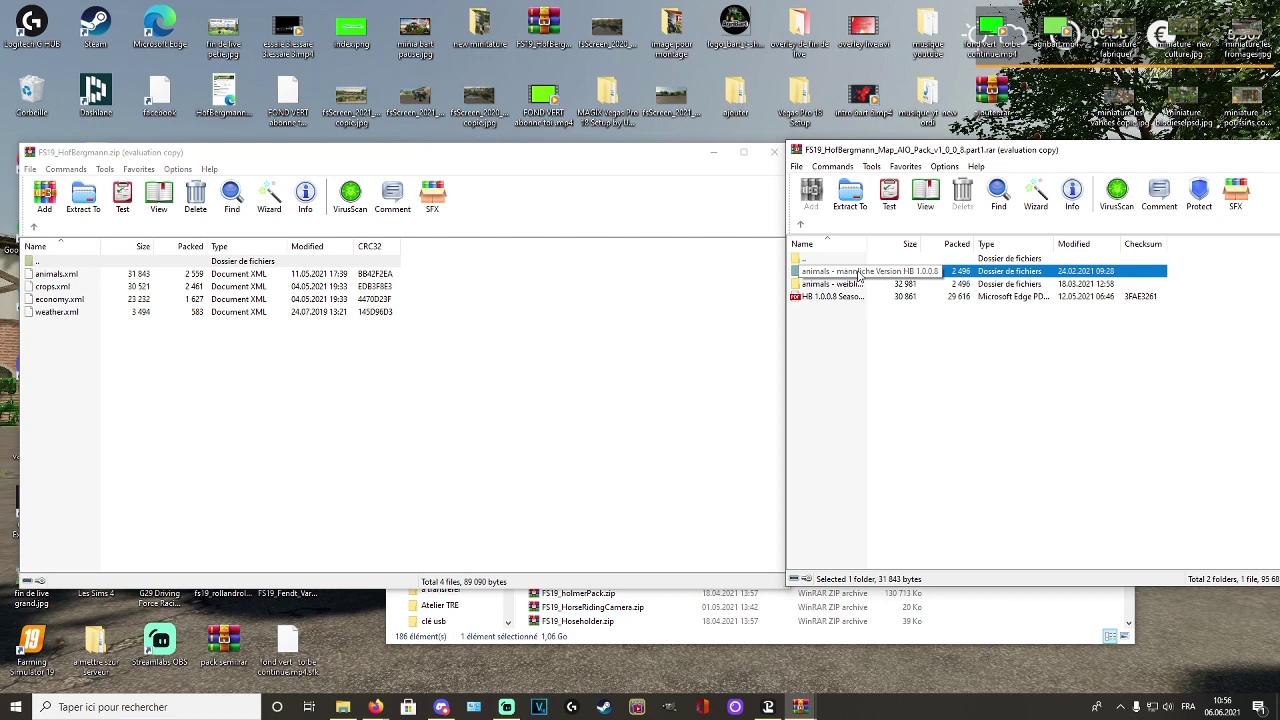
{"action": "double_click", "coordinate": [827, 286]}
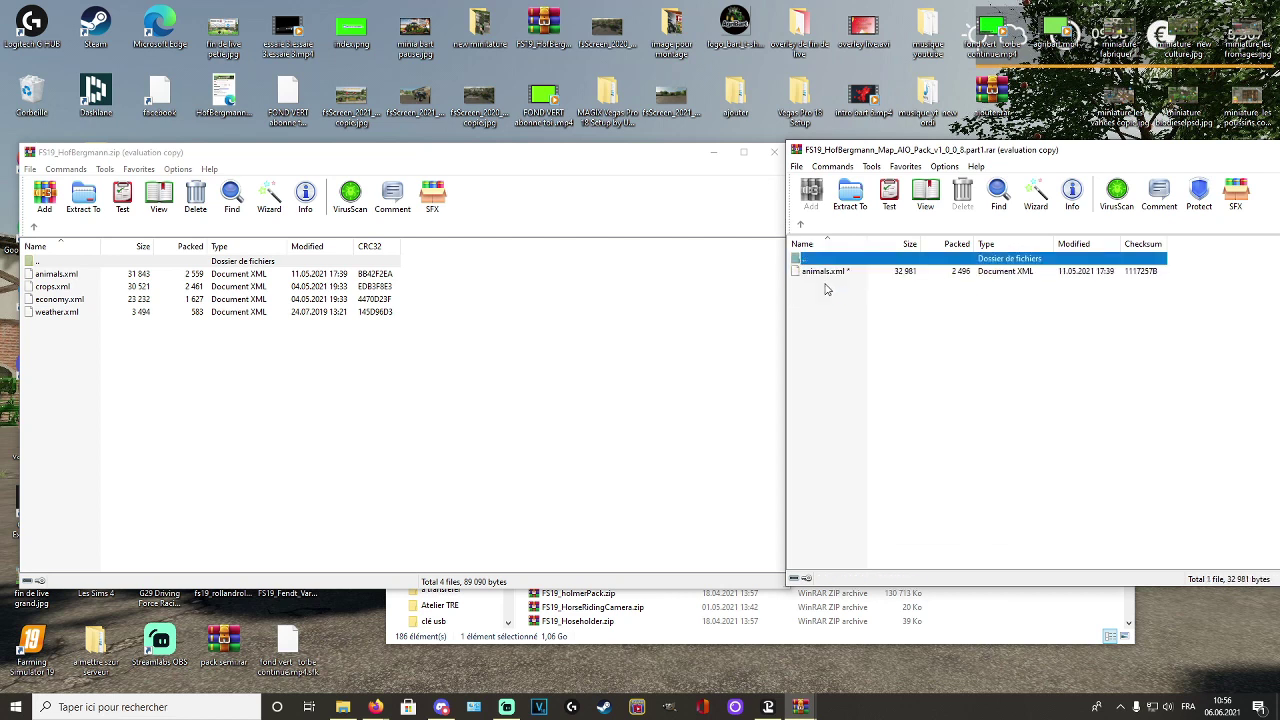
{"action": "left_click", "coordinate": [800, 224]}
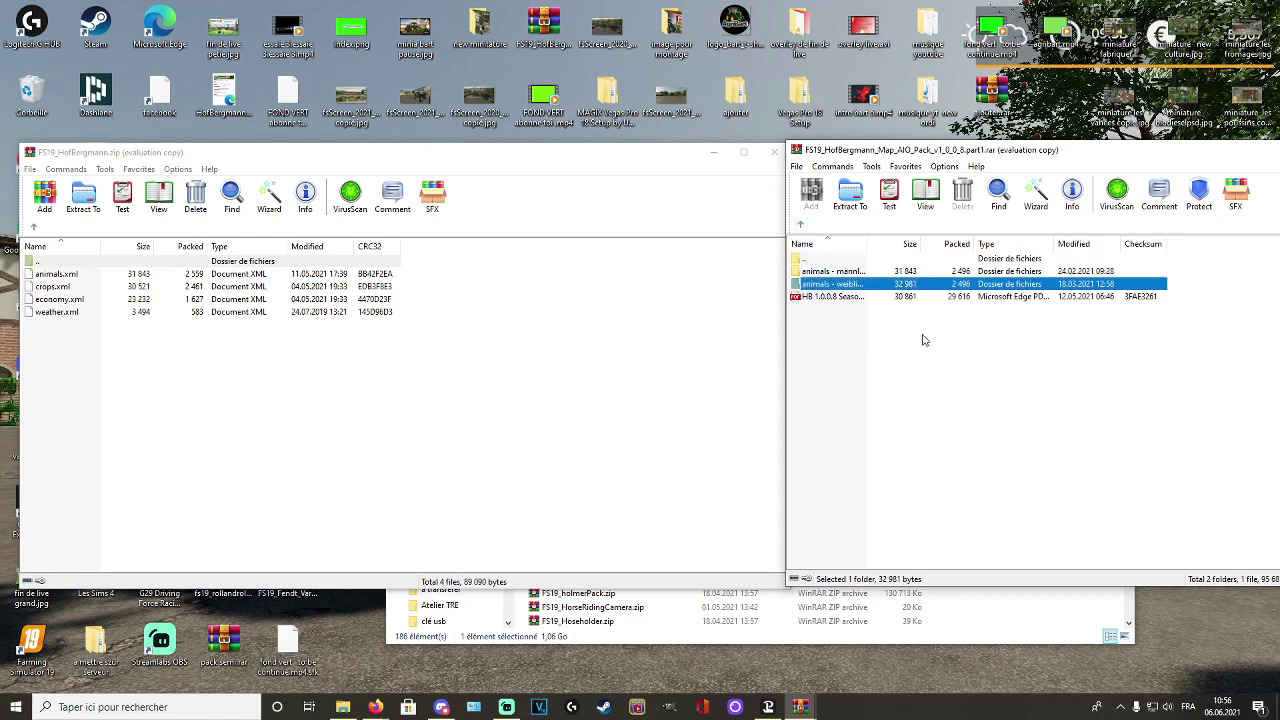
{"action": "left_click_drag", "start_coordinate": [888, 158], "coordinate": [705, 172]}
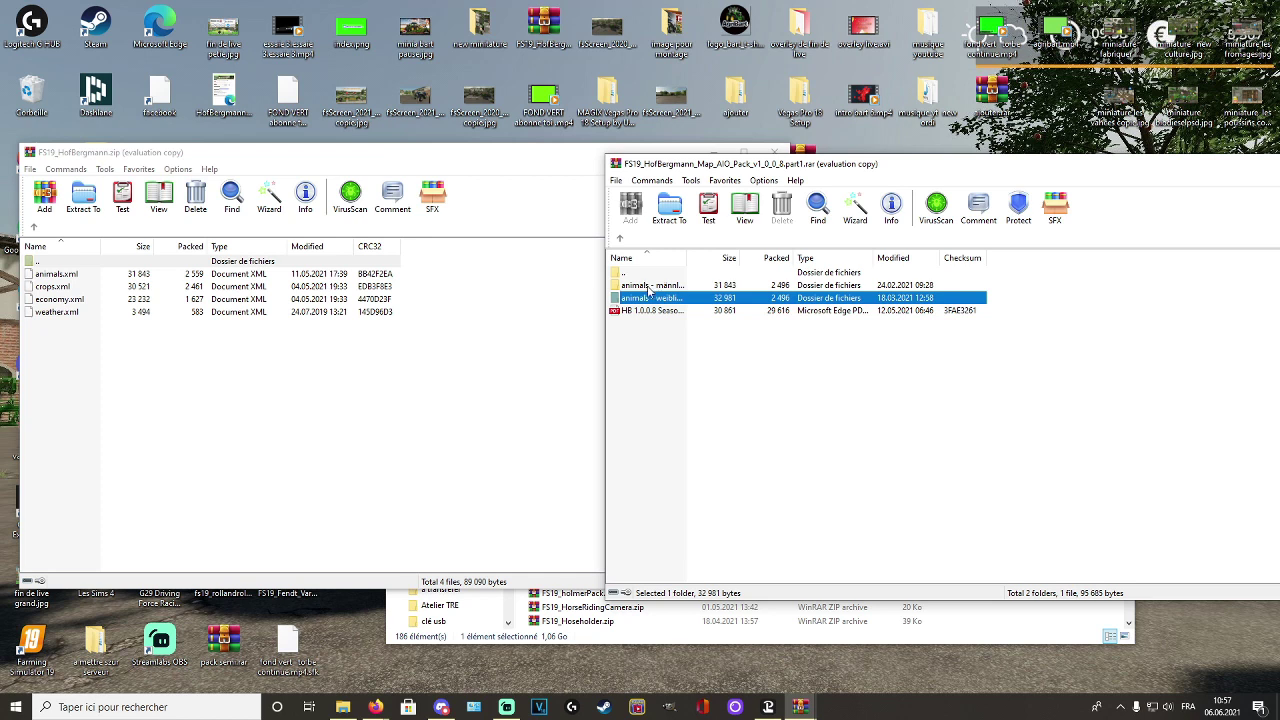
{"action": "left_click", "coordinate": [649, 287]}
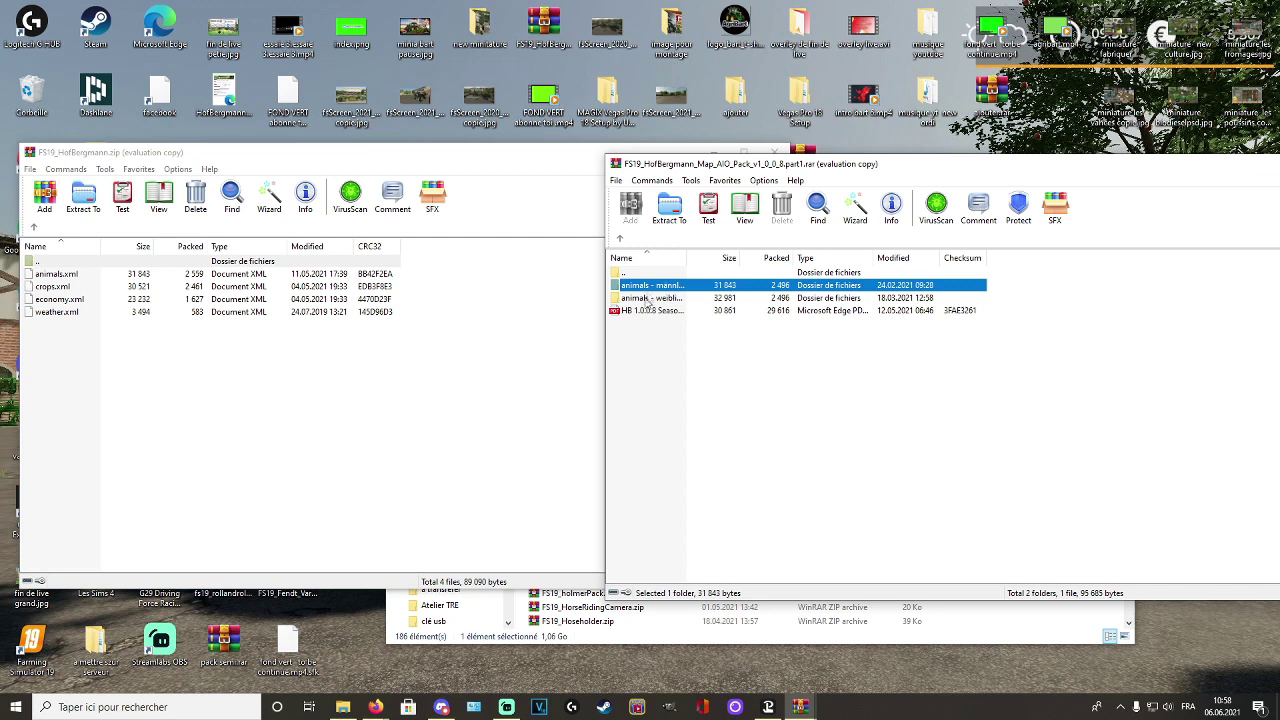
- Leave the Seasons Animals folder, look inside the pack's manure system folder and go back up out of the archive
{"action": "left_click_drag", "start_coordinate": [650, 287], "coordinate": [624, 241]}
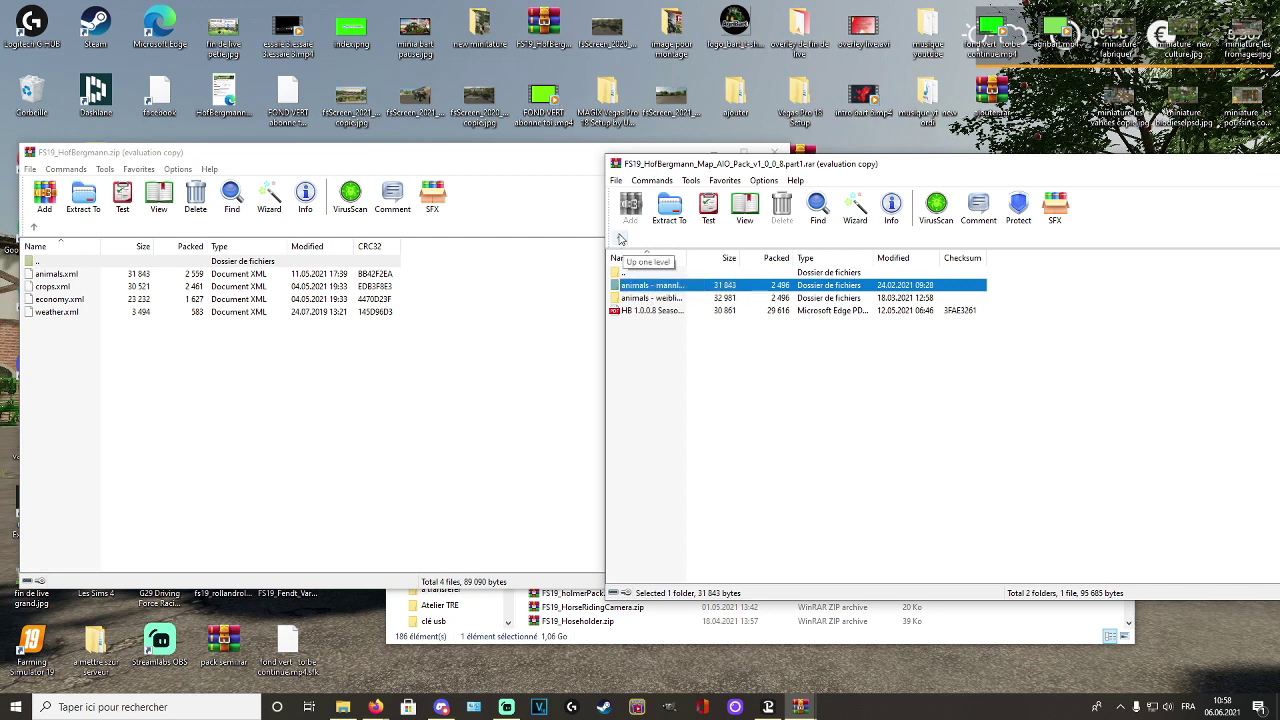
{"action": "left_click", "coordinate": [620, 238]}
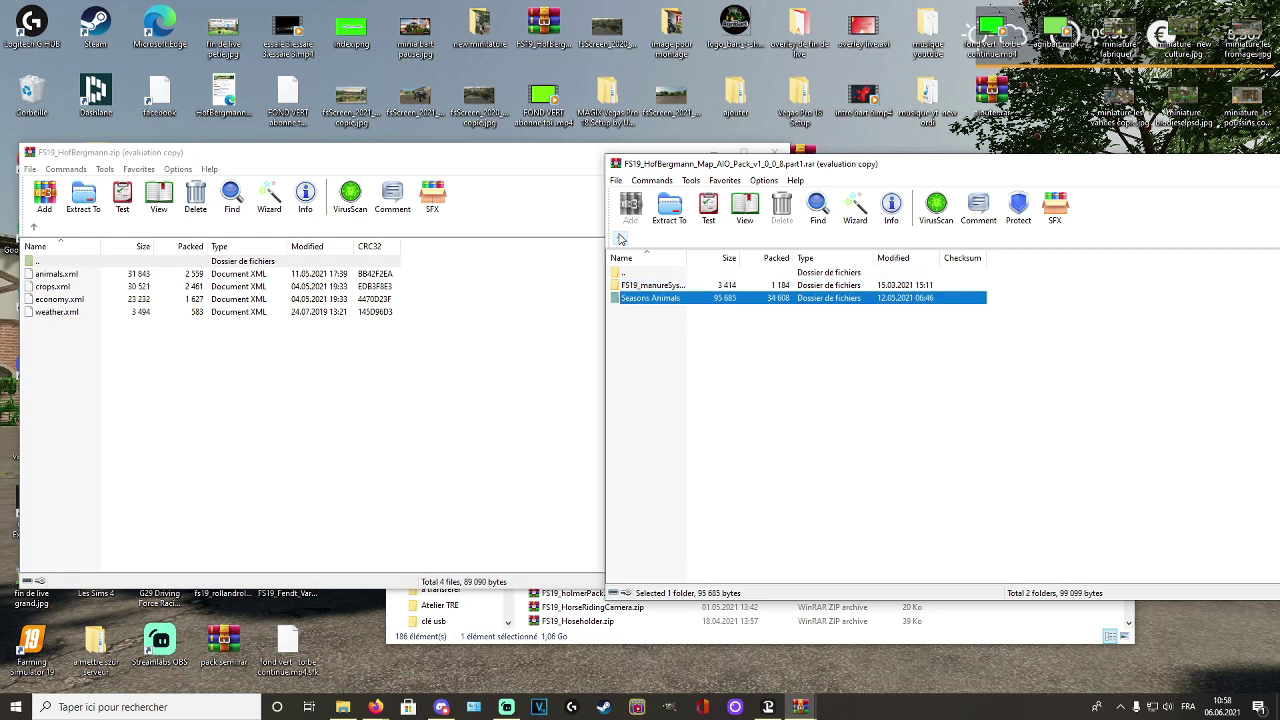
{"action": "double_click", "coordinate": [652, 286]}
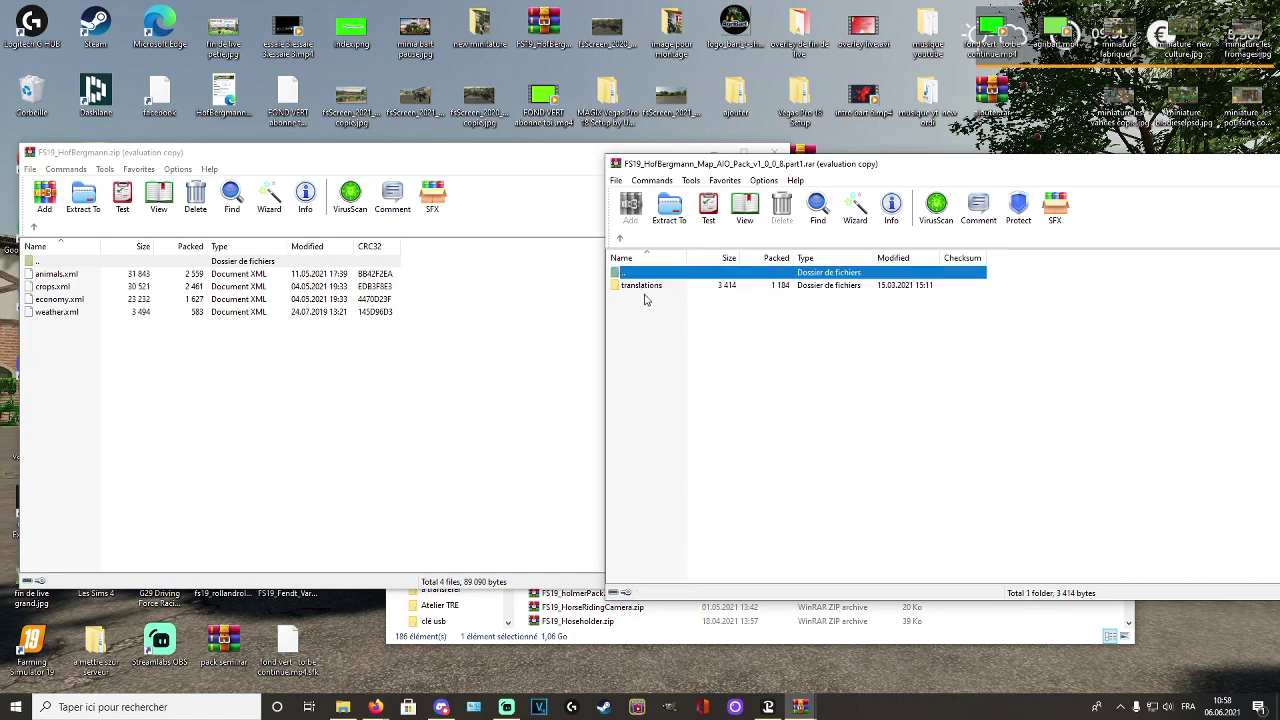
{"action": "left_click", "coordinate": [620, 240]}
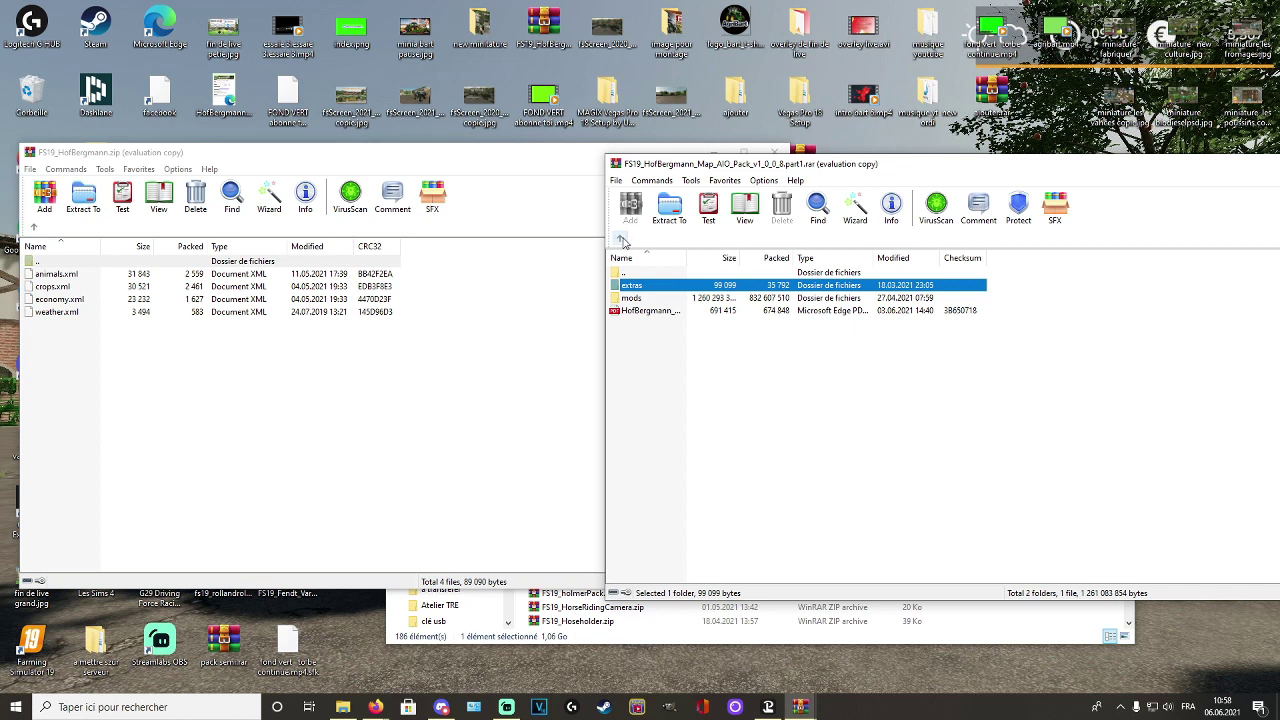
{"action": "left_click", "coordinate": [622, 241]}
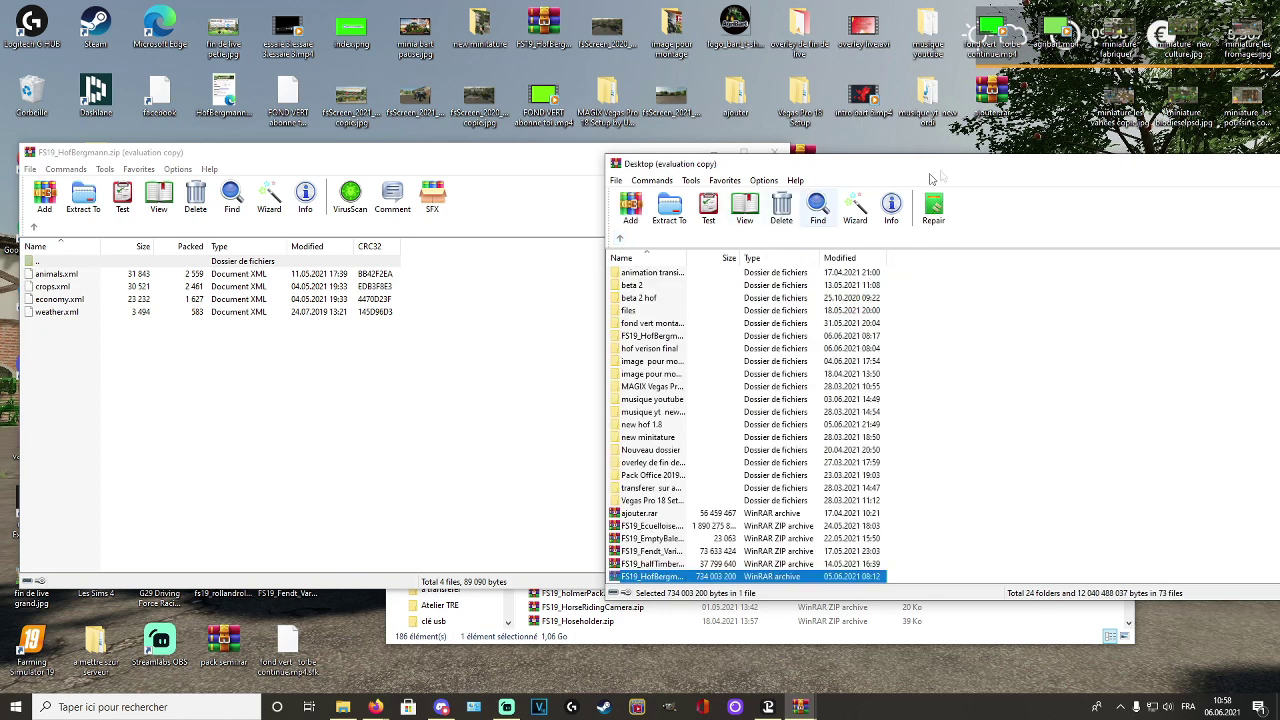
- Close both WinRAR windows and minimize the mods folder window to show the desktop
{"action": "left_click_drag", "start_coordinate": [946, 170], "coordinate": [785, 196]}
{"action": "left_click", "coordinate": [1200, 191]}
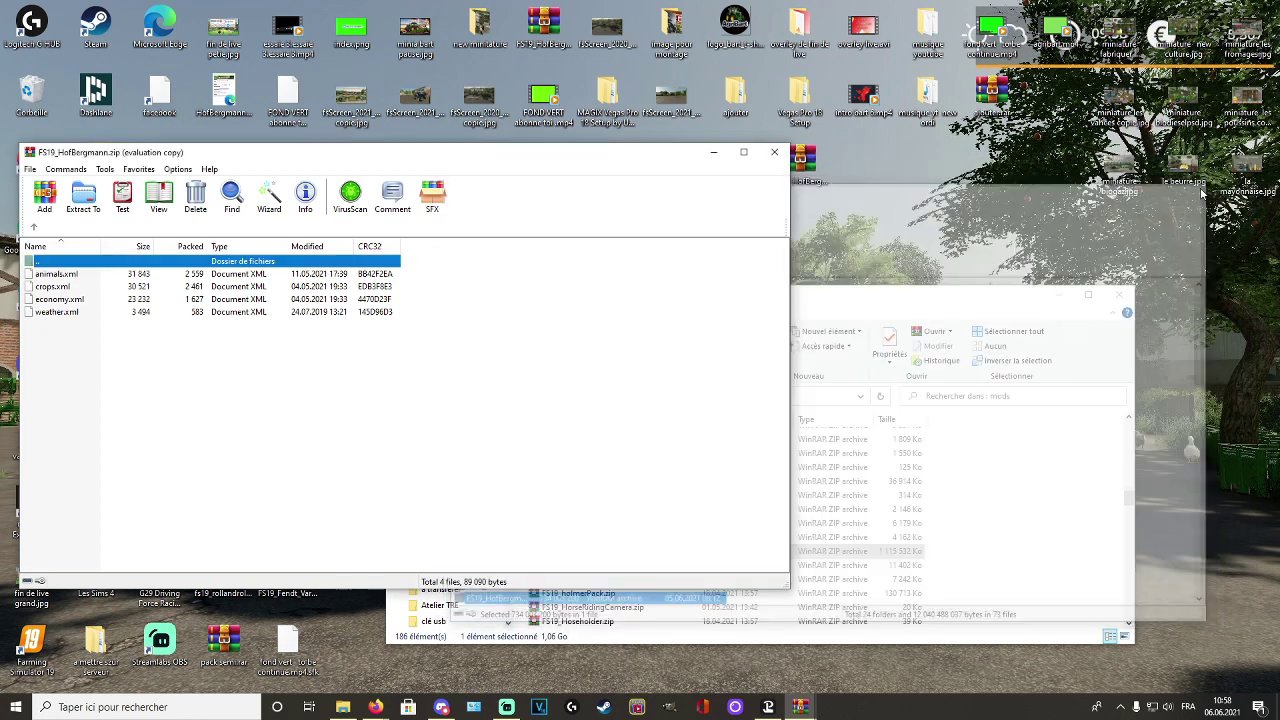
{"action": "left_click_drag", "start_coordinate": [652, 160], "coordinate": [858, 182]}
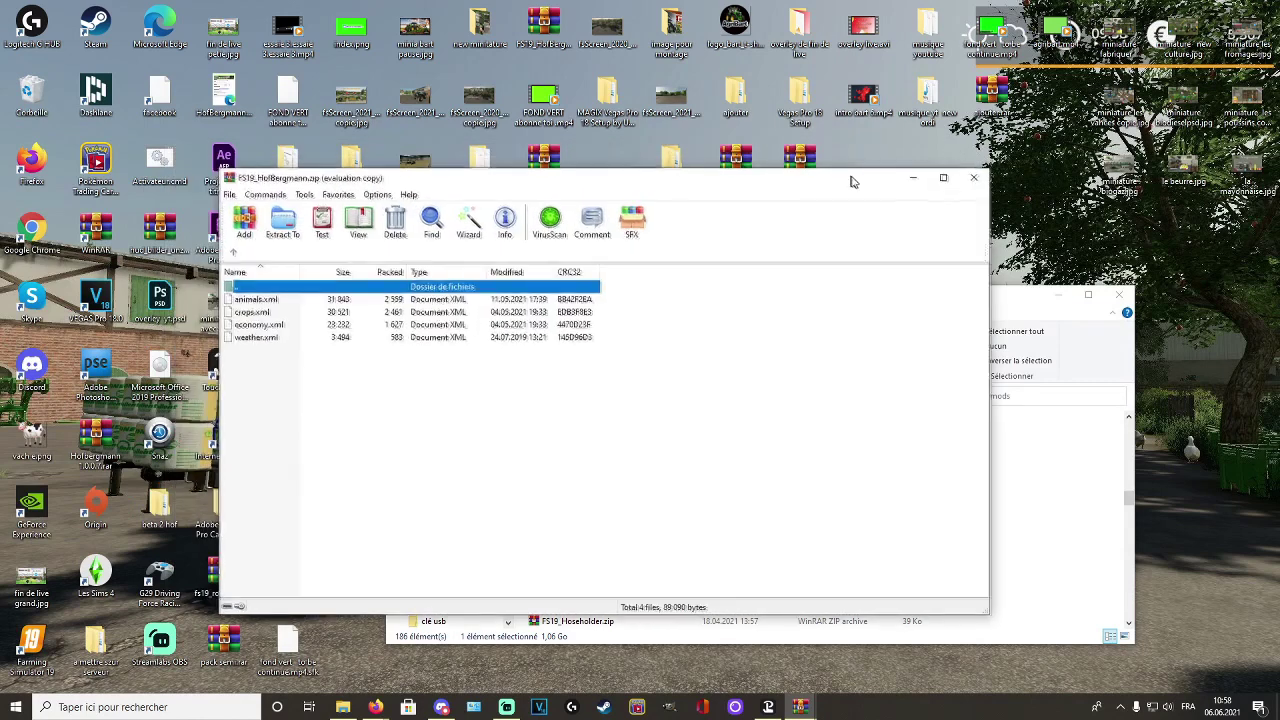
{"action": "left_click", "coordinate": [975, 179]}
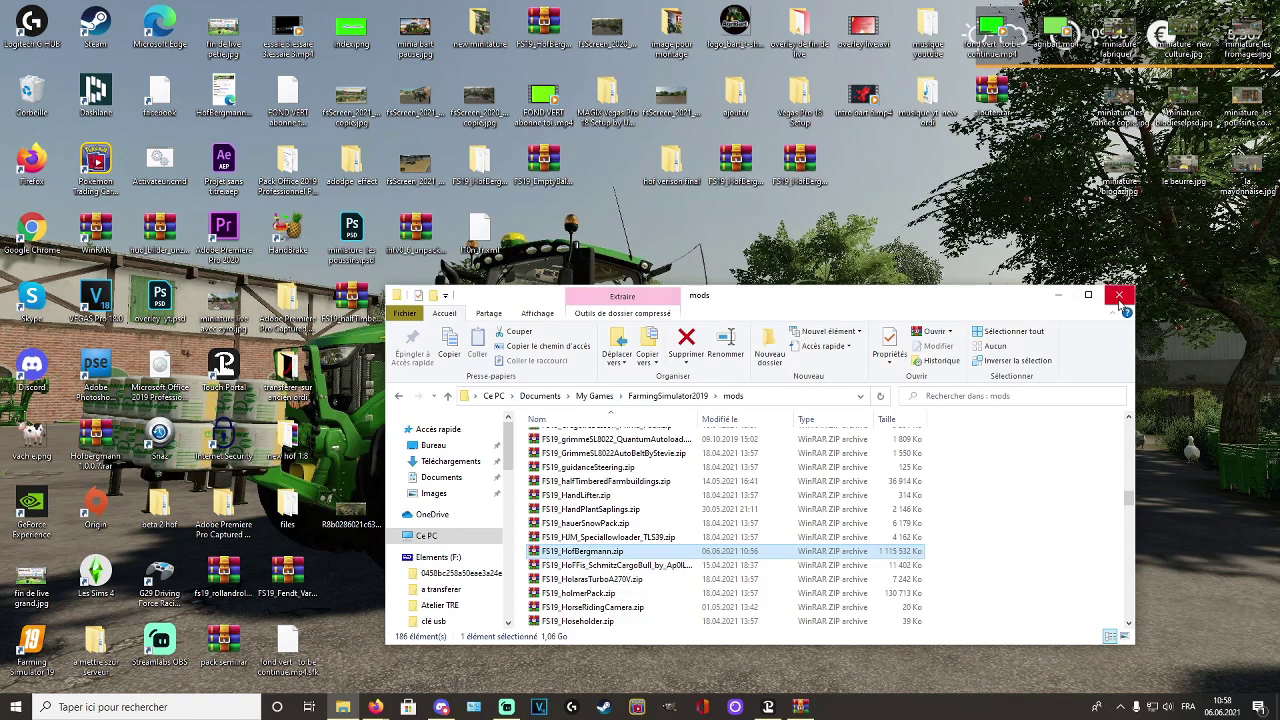
{"action": "left_click", "coordinate": [1061, 299]}
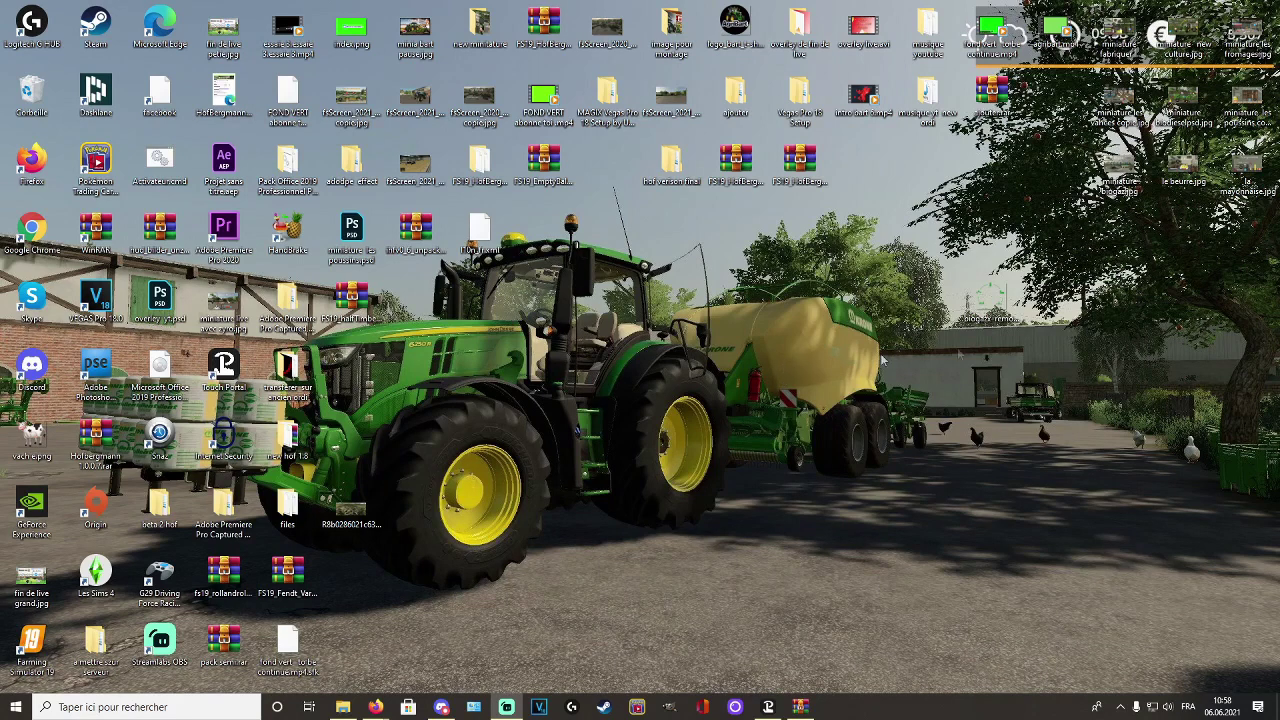